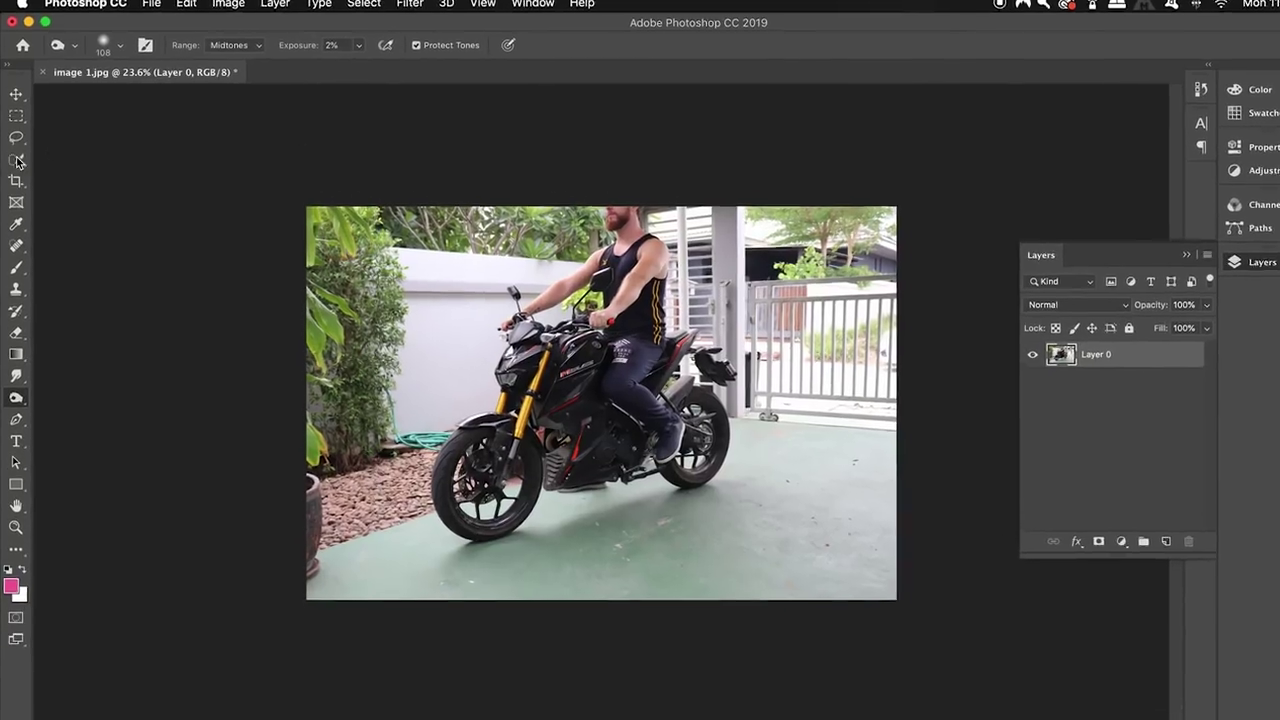
- Use the Quick Selection Tool to paint a selection over the rider and motorcycle
click(15, 152)
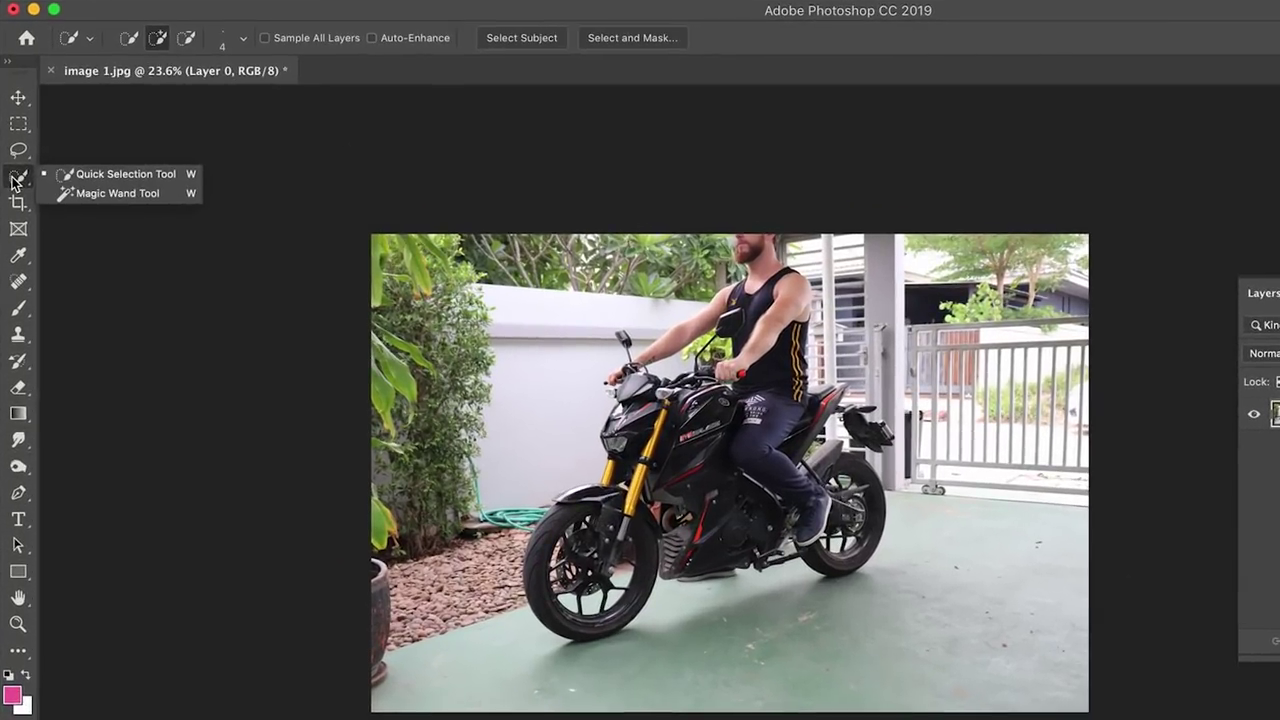
click(78, 178)
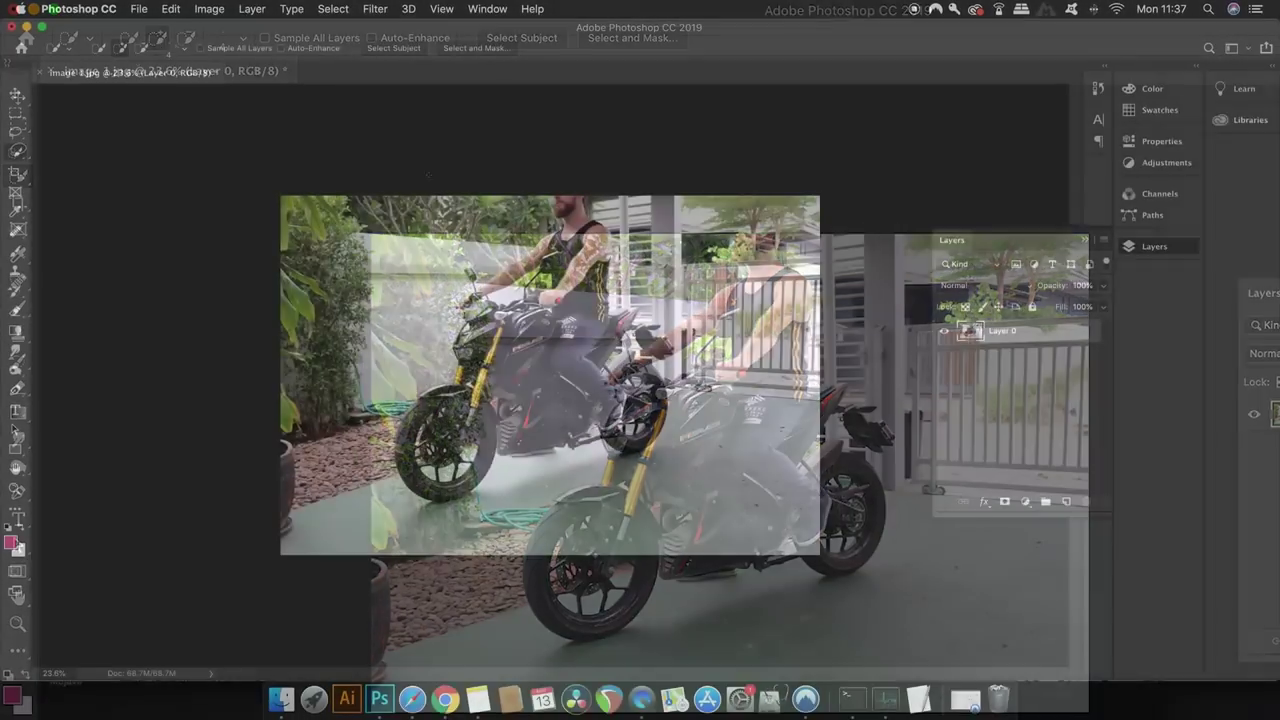
scroll(556, 309, up, 5)
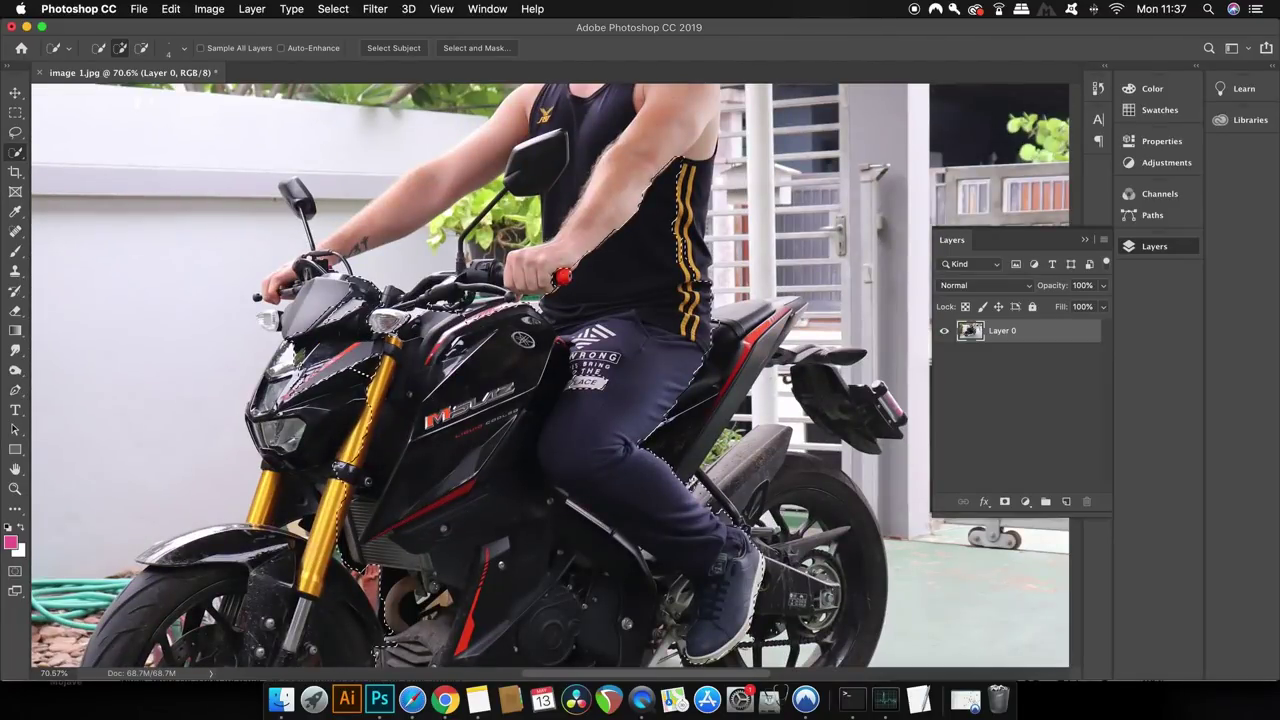
scroll(550, 375, down, 5)
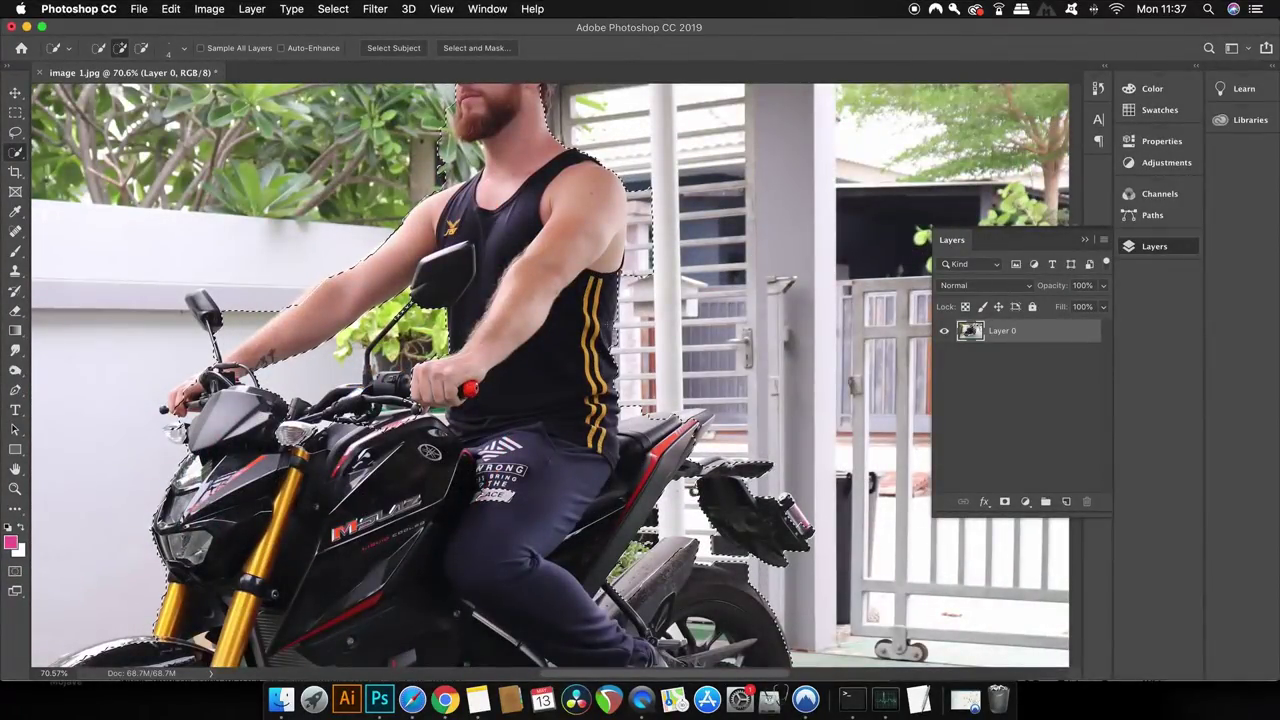
- Set the Quick Selection brush to size 3 in Subtract from Selection mode
click(181, 47)
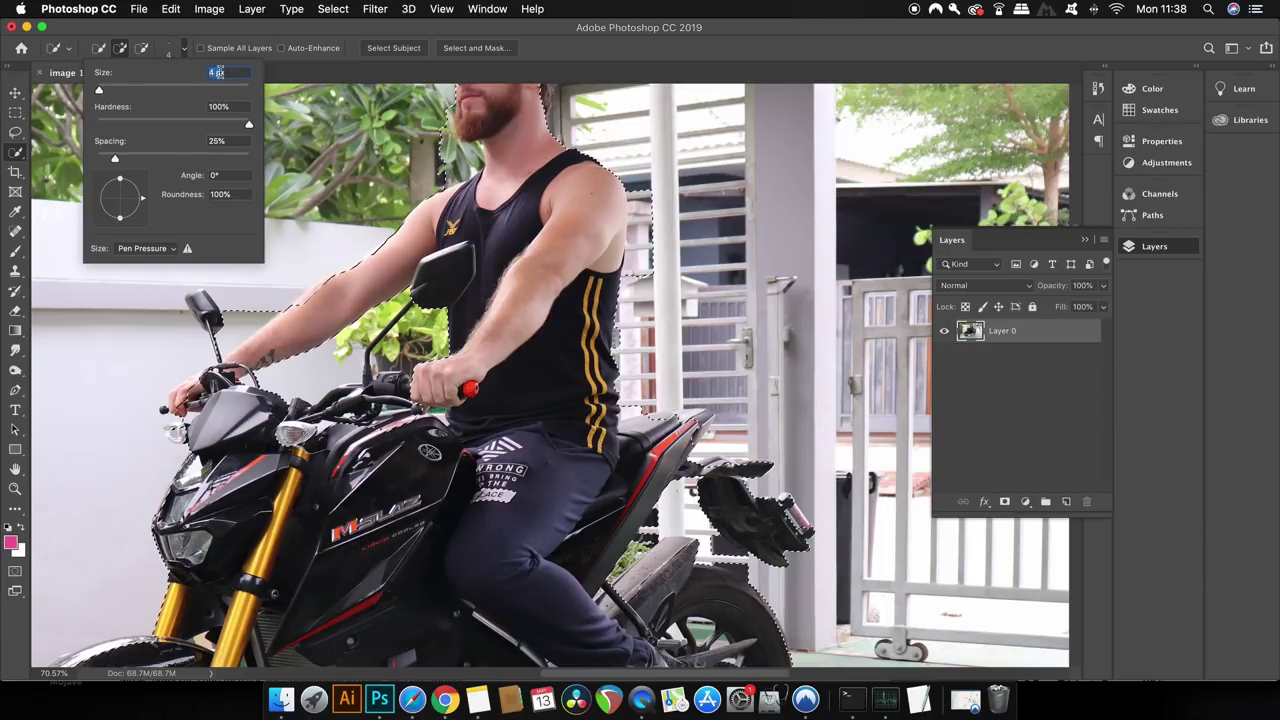
text(3)
click(143, 49)
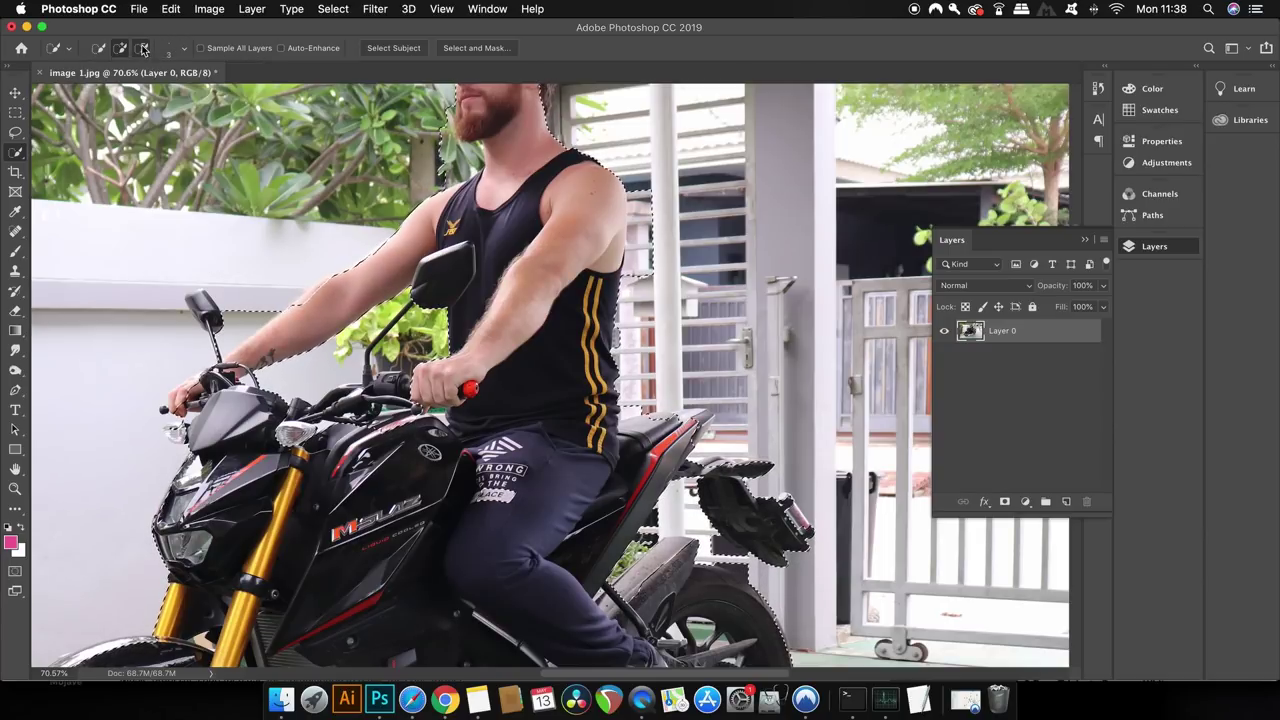
click(143, 49)
- Zoom in and trim the selection around the rider's fingertip
scroll(408, 467, up, 5)
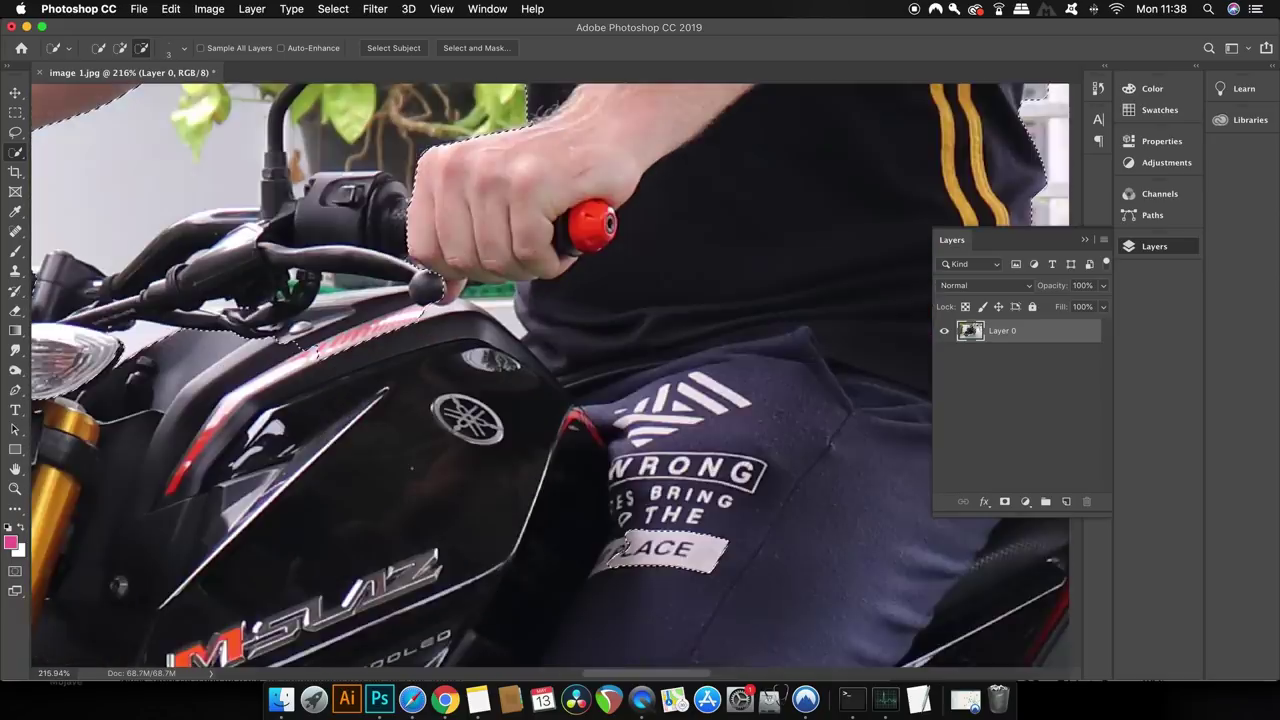
scroll(408, 467, up, 2)
scroll(408, 467, up, 3)
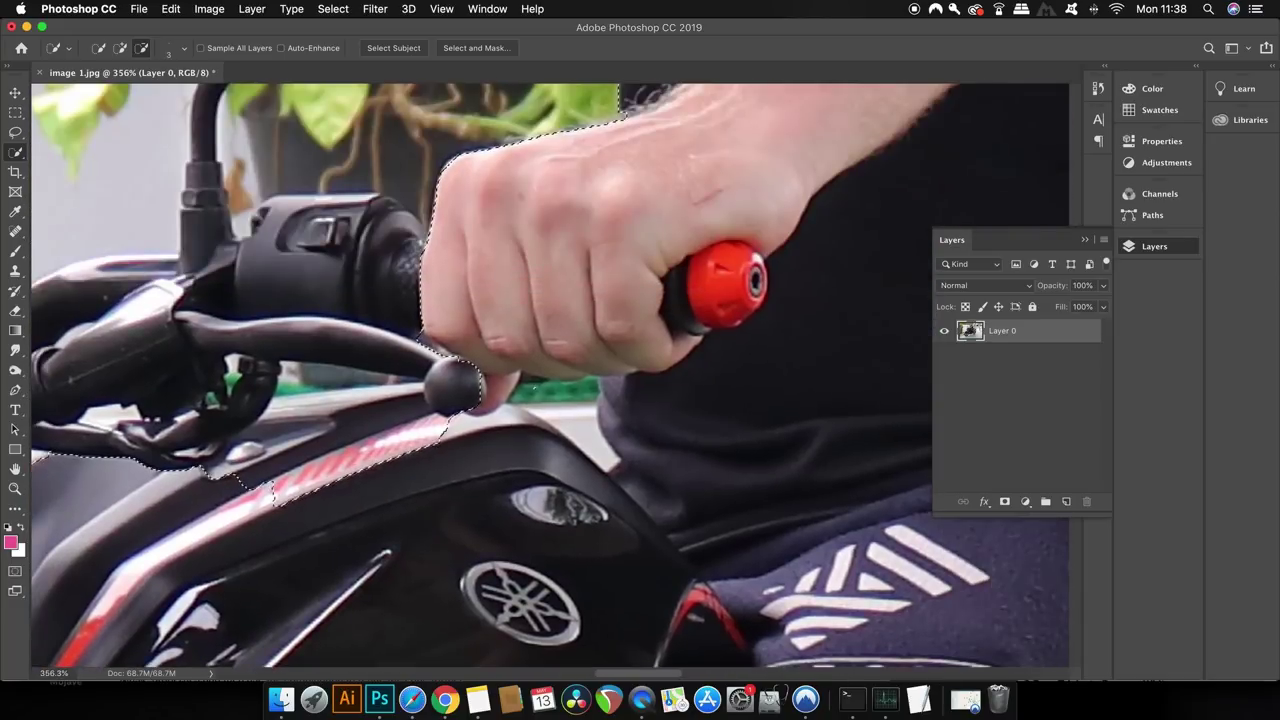
mouse_move(548, 398)
mouse_down()
mouse_move(520, 380)
mouse_move(590, 440)
mouse_up()
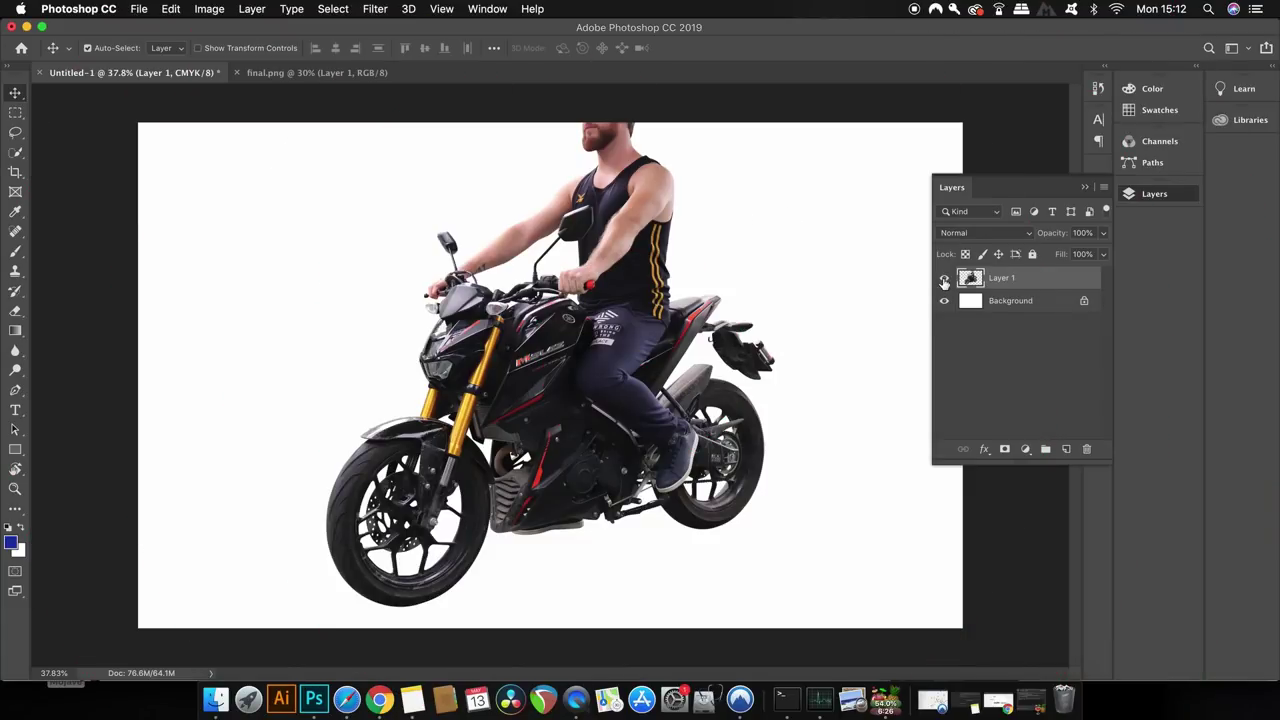
- Toggle Layer 1's visibility and inspect the rear wheel, footpeg and head edges up close
click(943, 280)
click(943, 280)
key(super+0)
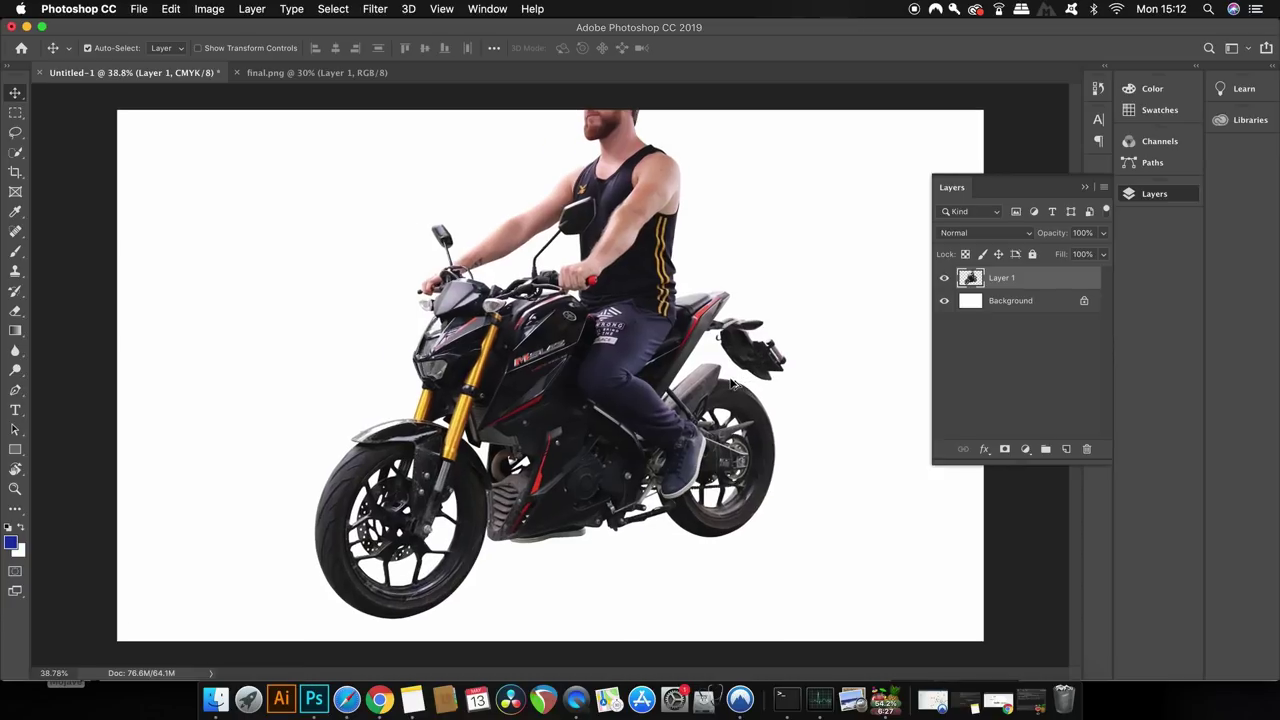
scroll(732, 383, up, 5)
drag(634, 443, 660, 265)
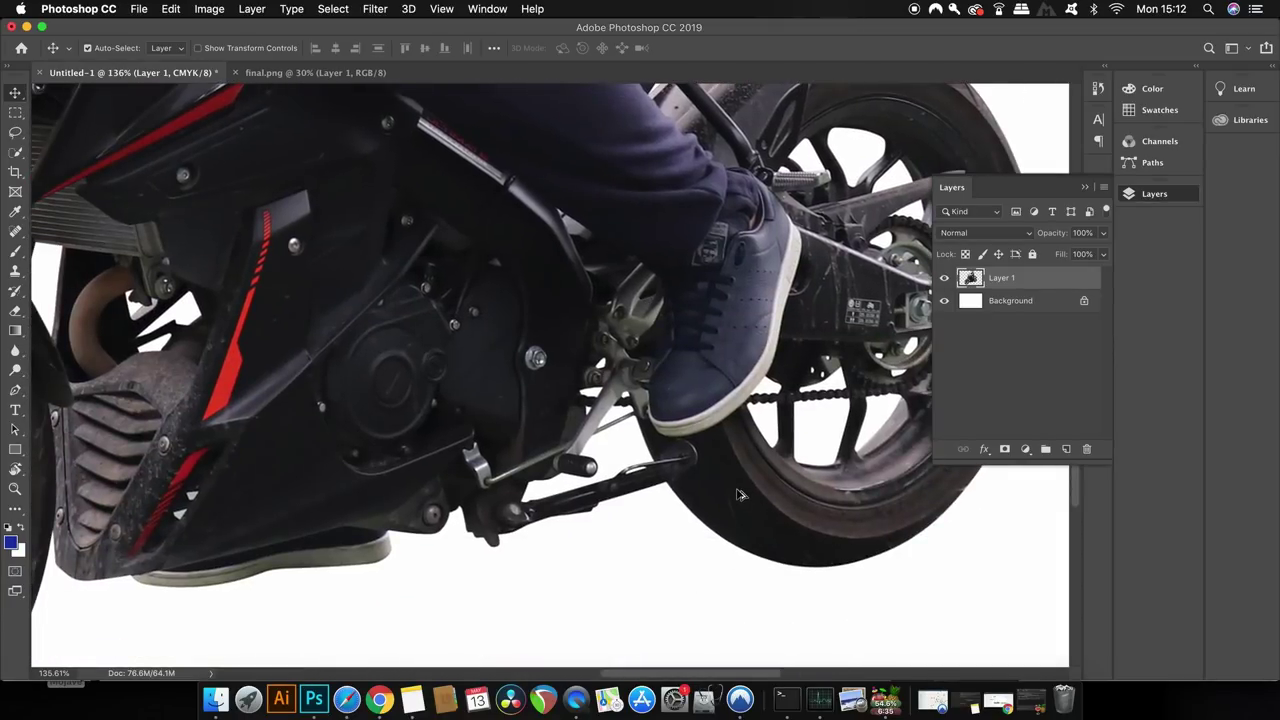
scroll(740, 495, down, 5)
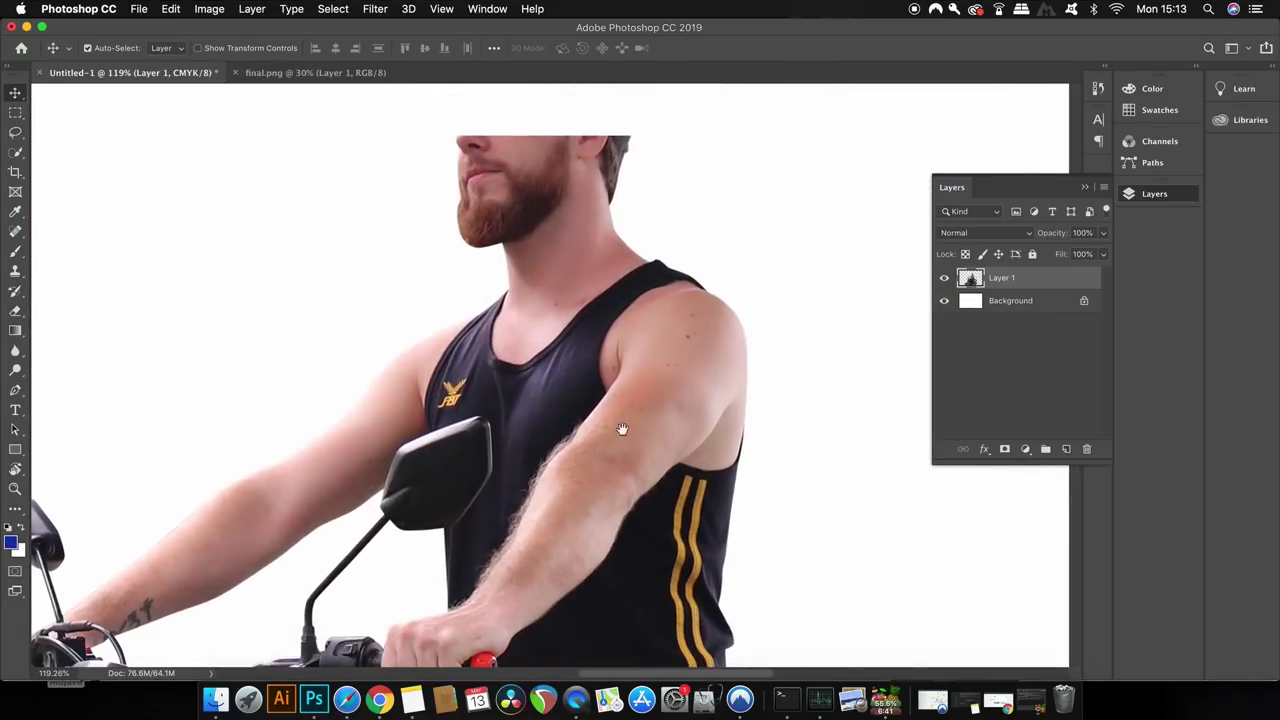
drag(622, 429, 618, 419)
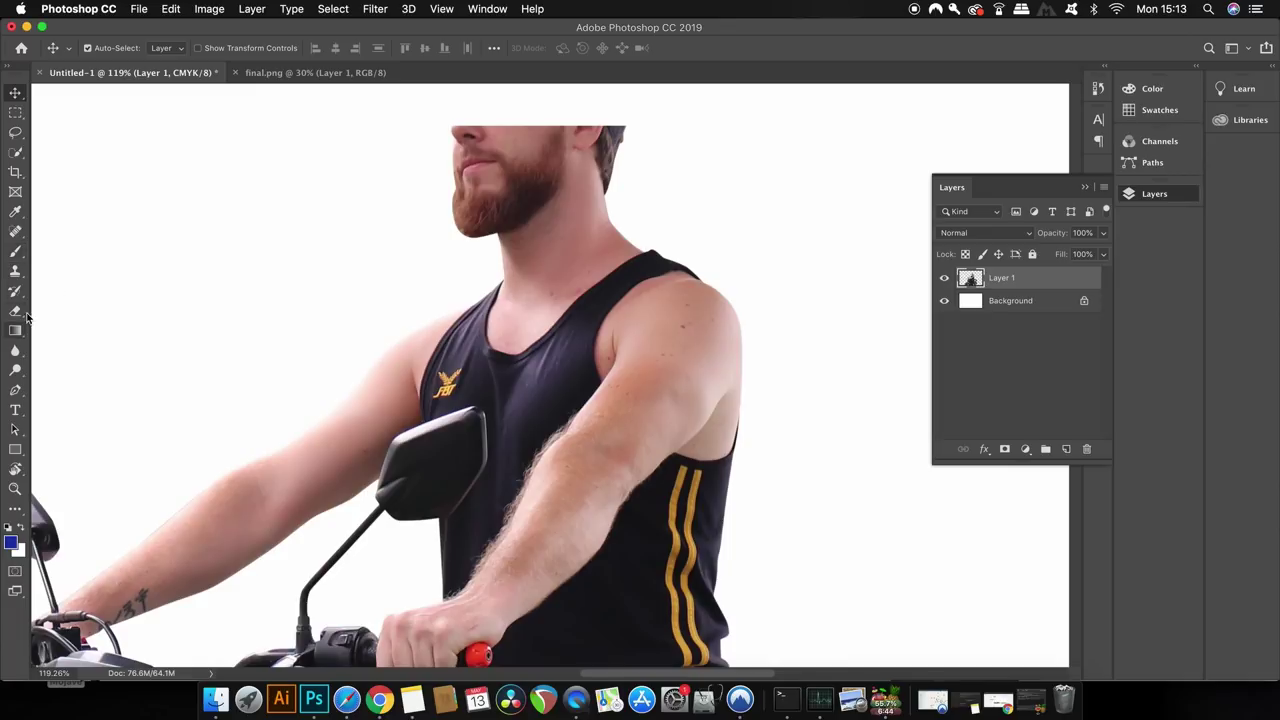
- With the standard Pen Tool, start a path curving along both sides of the rider's neck
click(12, 393)
right_click(12, 393)
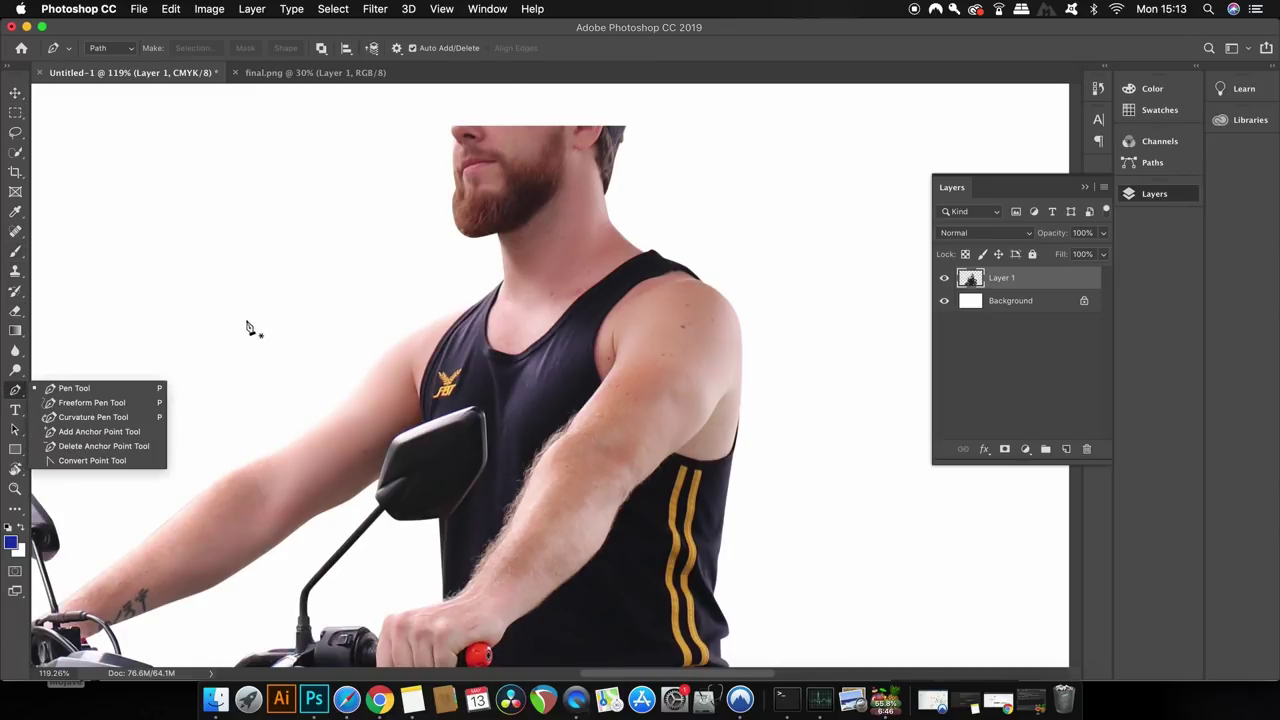
click(80, 392)
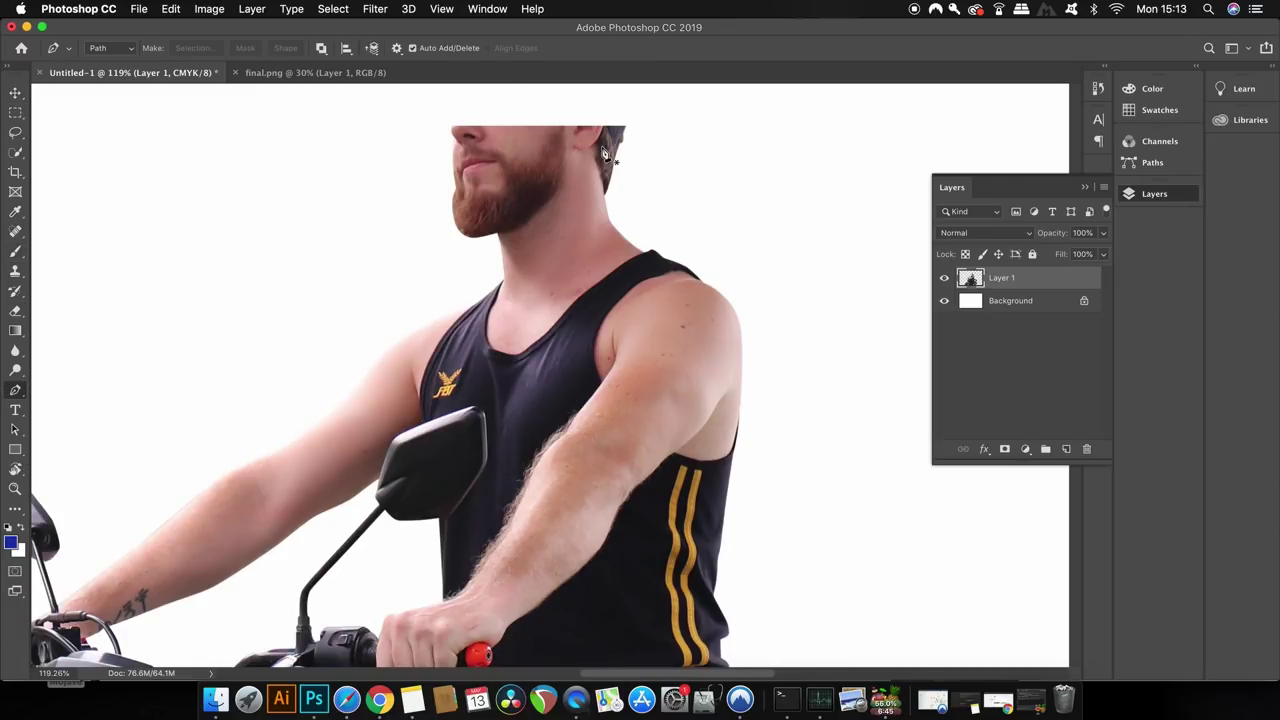
scroll(545, 265, up, 5)
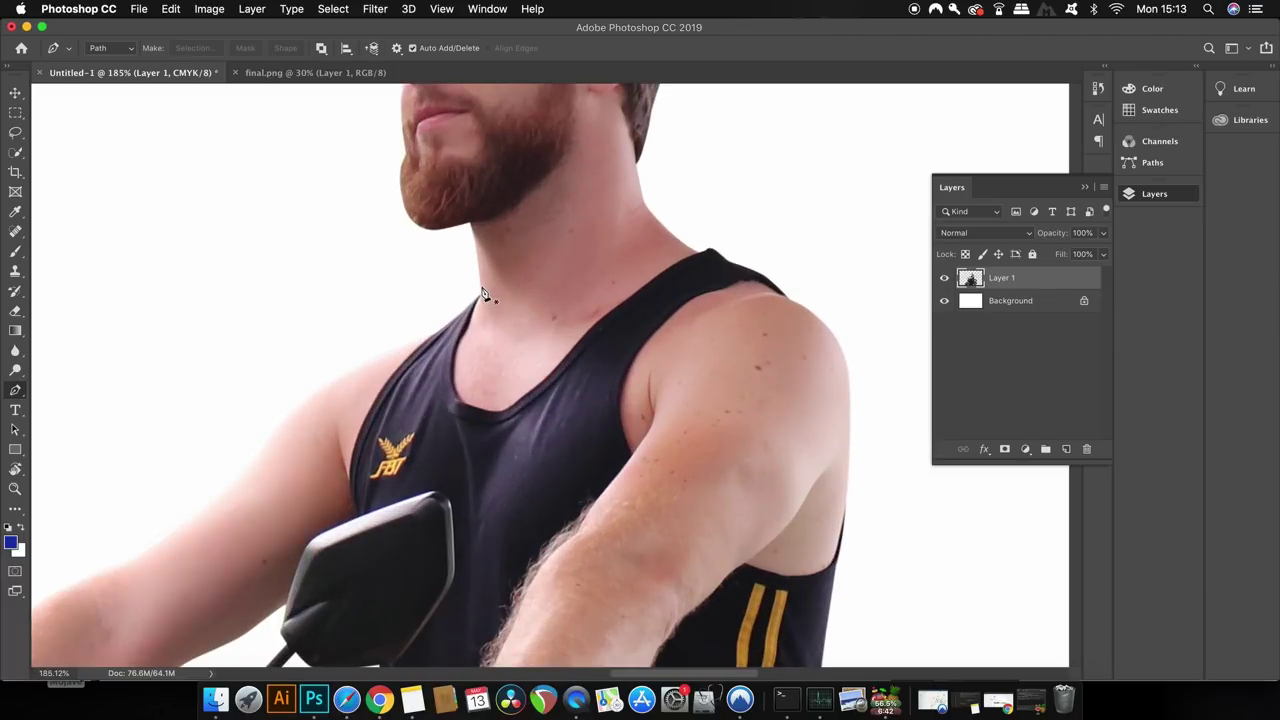
click(480, 288)
scroll(660, 222, up, 3)
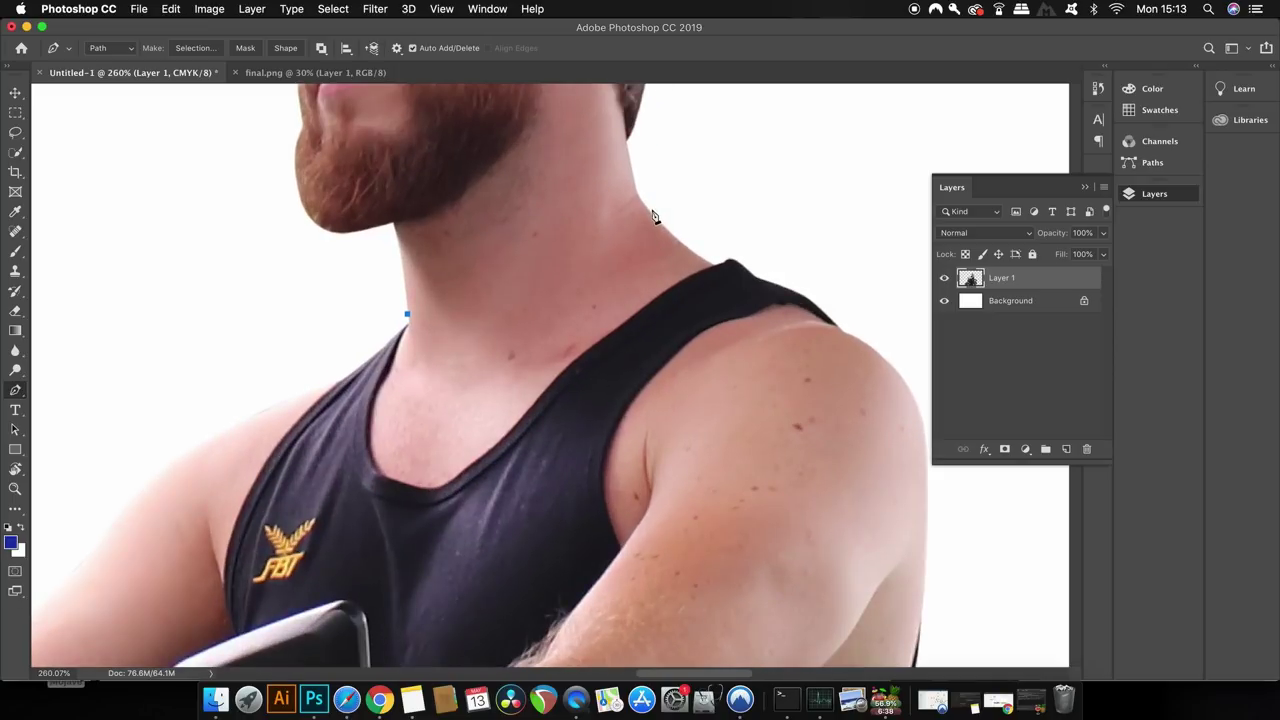
drag(647, 207, 771, 406)
scroll(663, 194, down, 5)
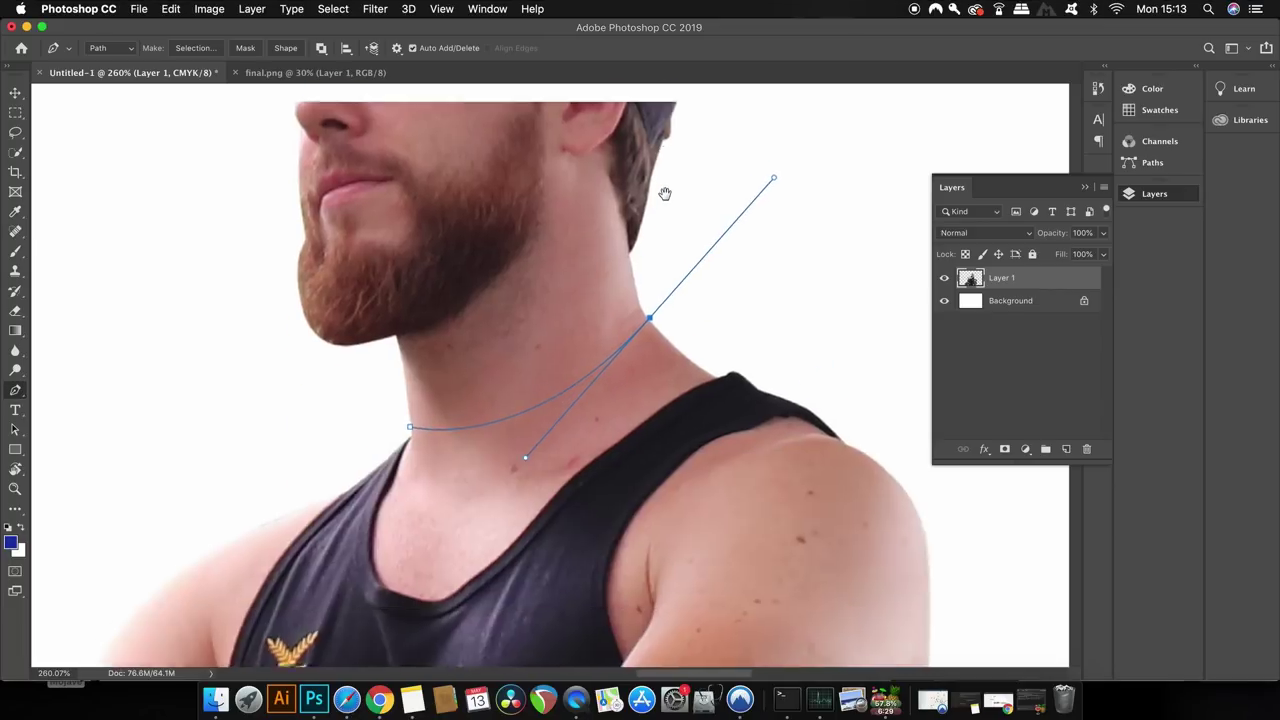
scroll(660, 223, up, 1)
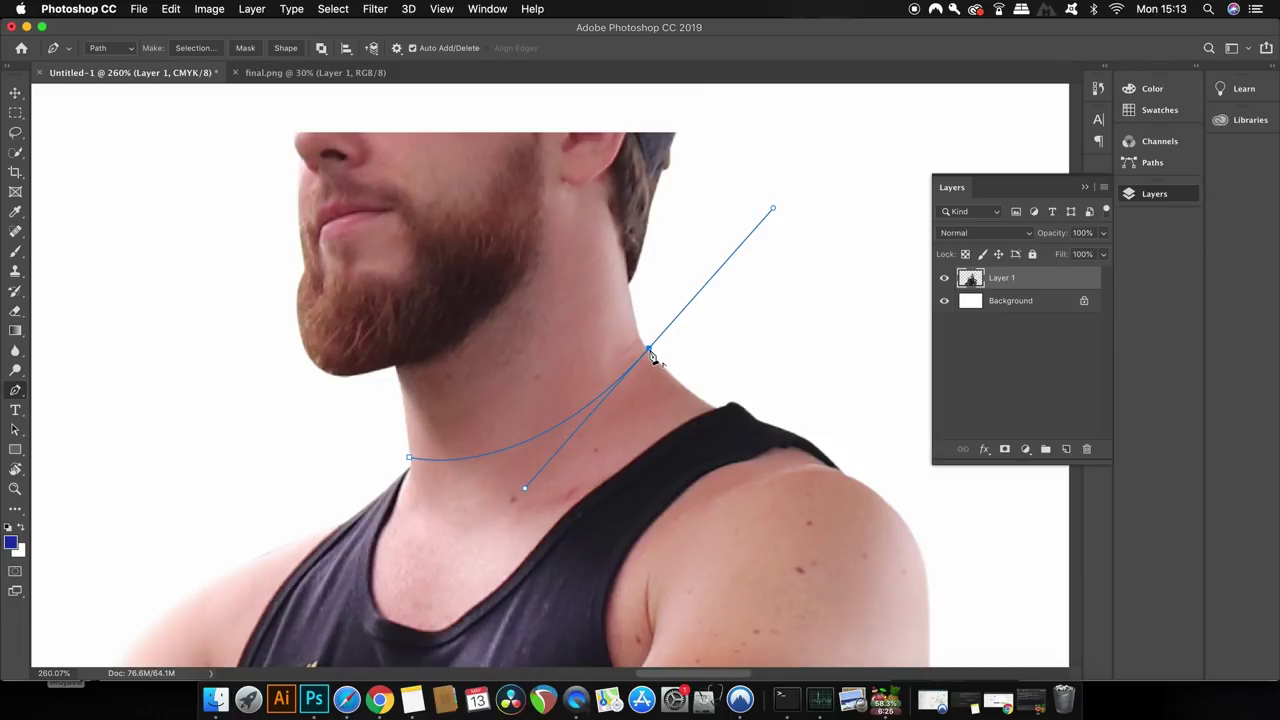
- Close the path around the head with a sharp neck corner and points above and beside it
click(650, 352)
click(757, 108)
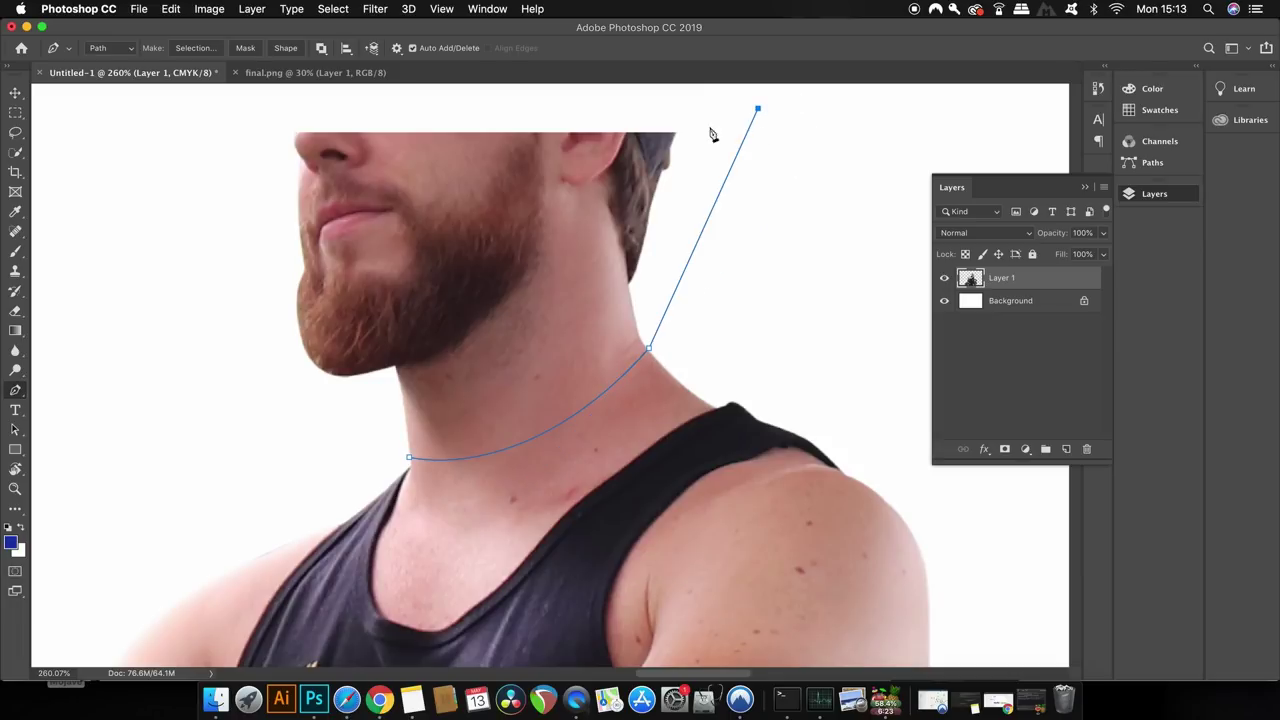
click(146, 108)
click(245, 456)
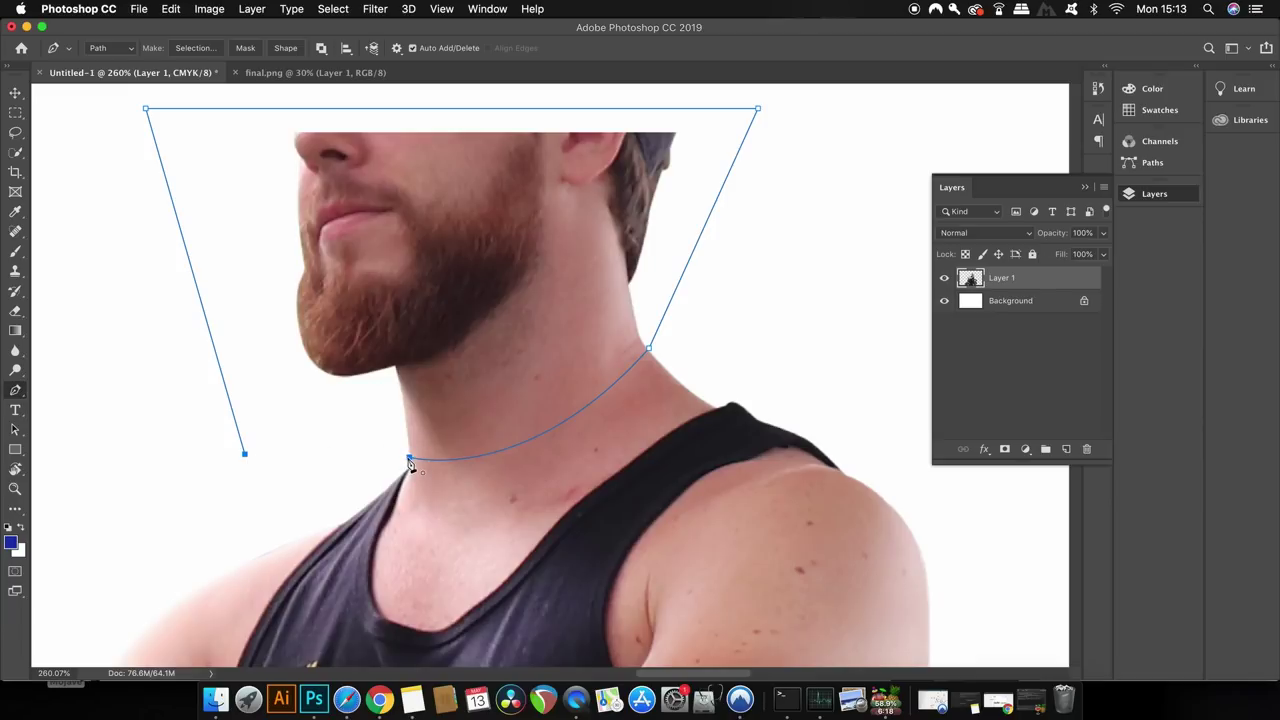
click(409, 458)
- Convert the path to a selection, delete the head, and deselect
right_click(468, 406)
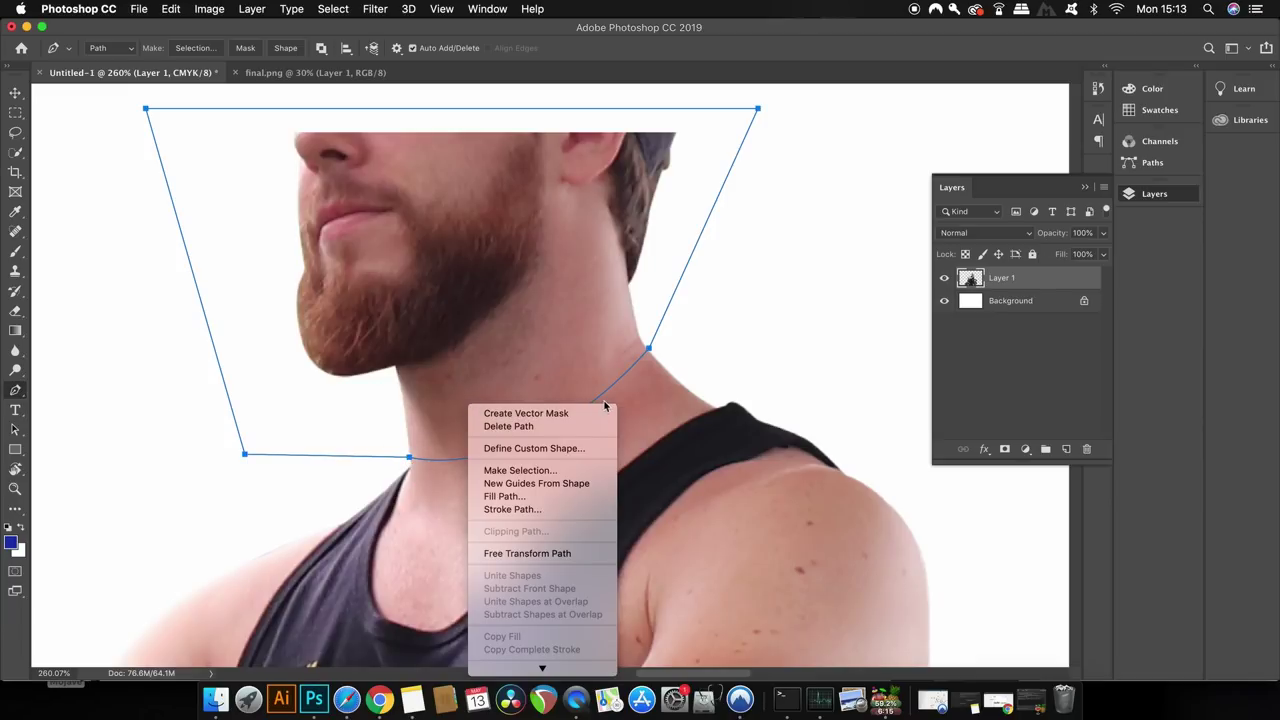
click(587, 475)
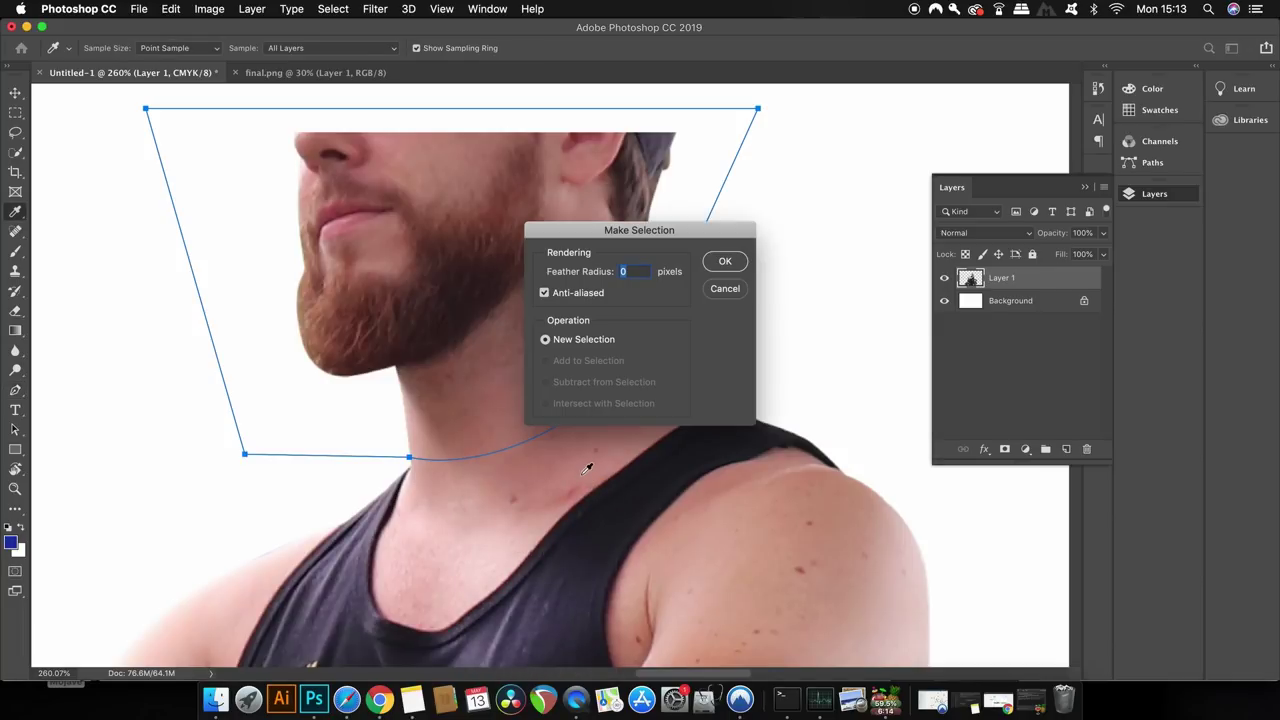
key(Return)
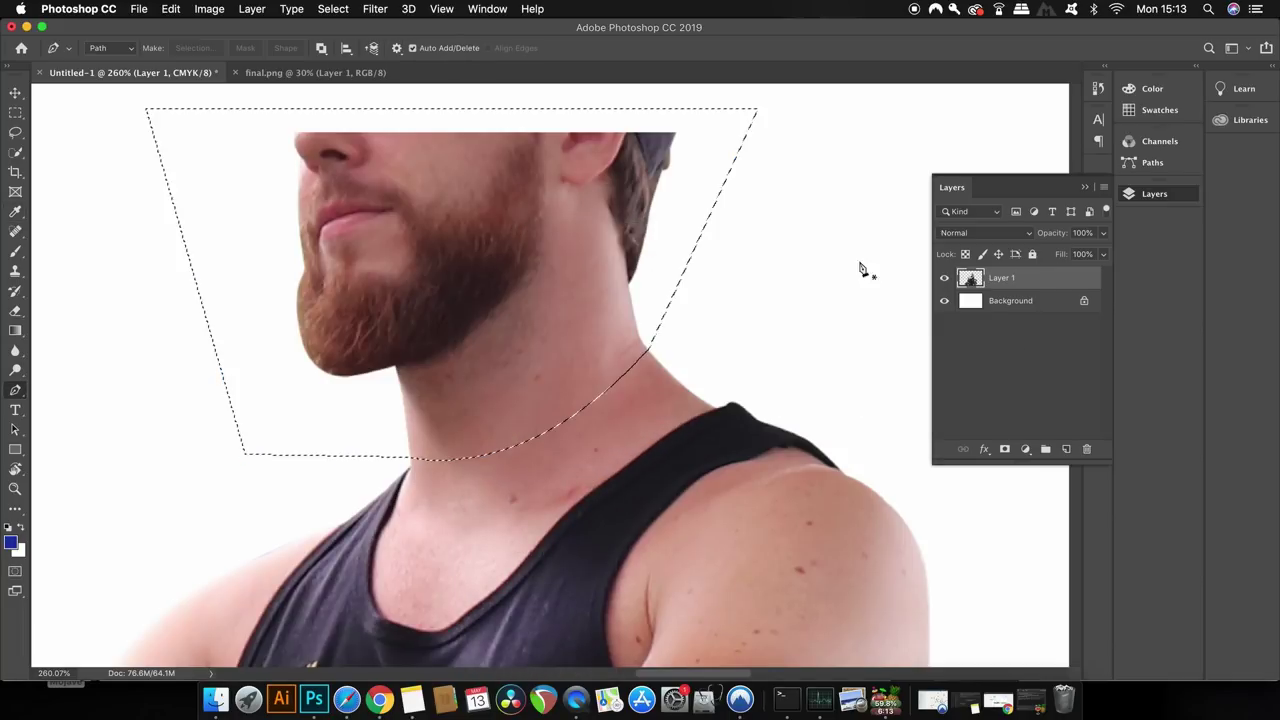
key(Delete)
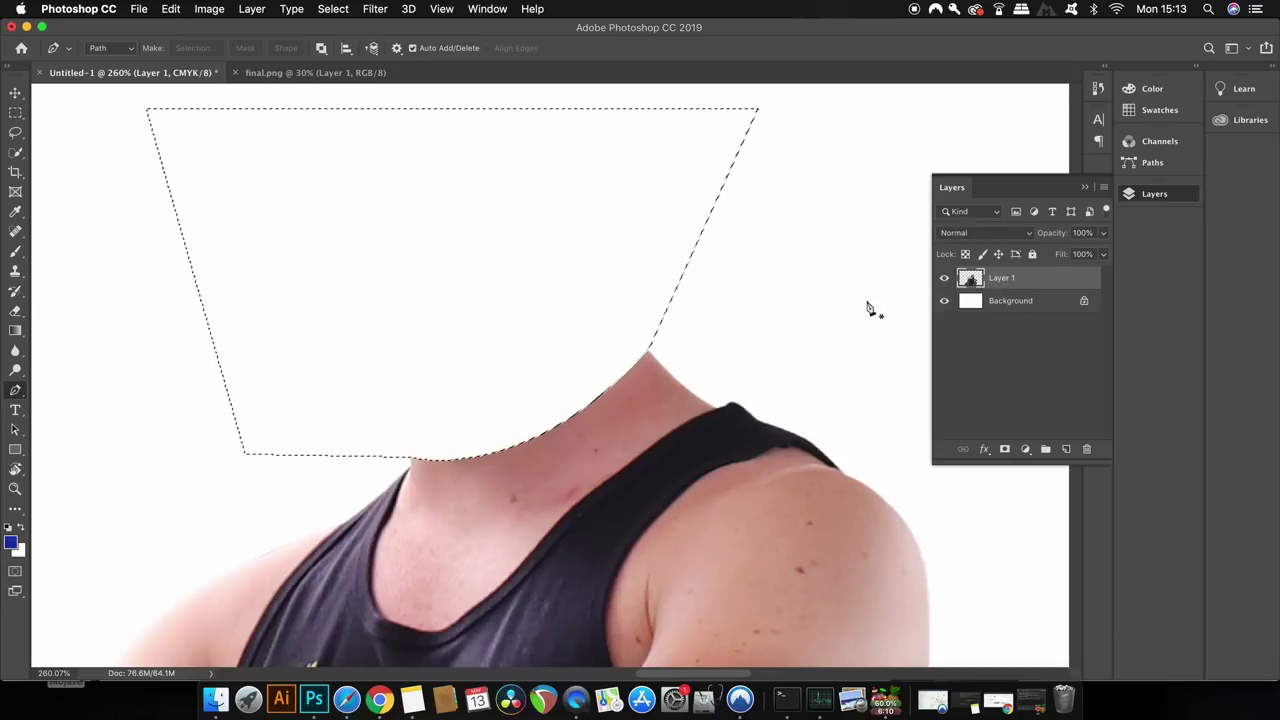
key(super+d)
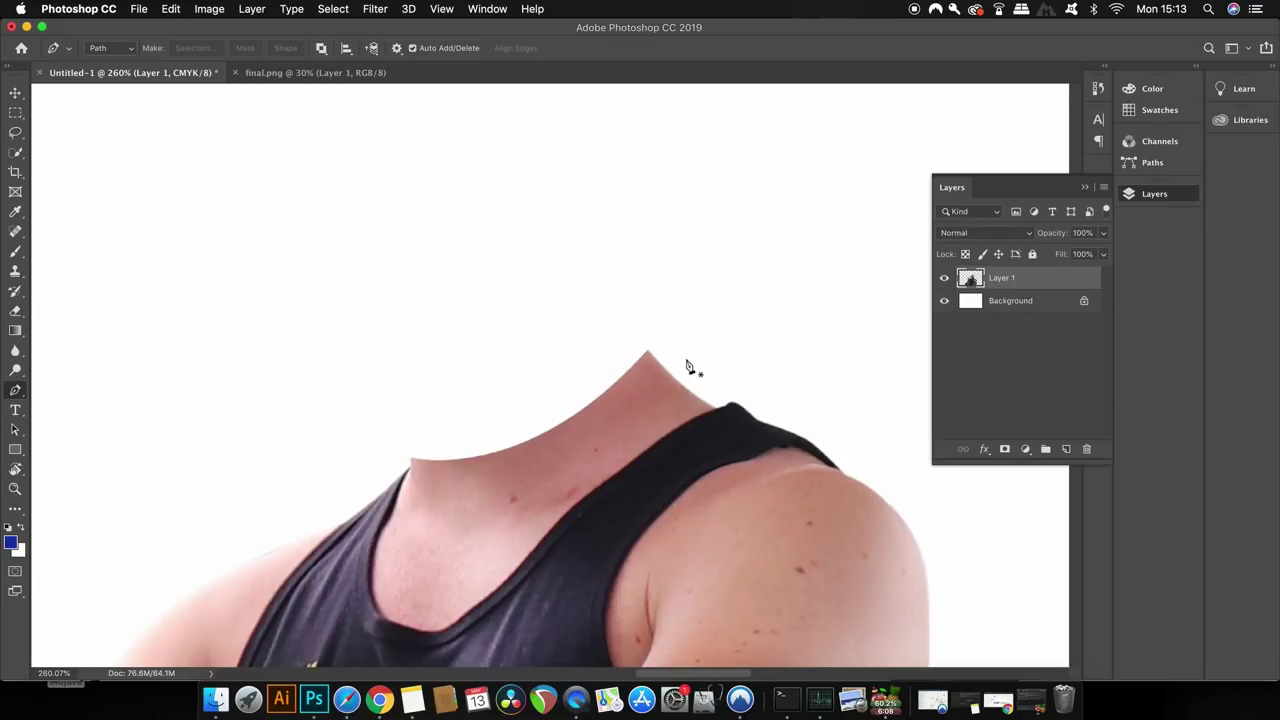
- Create a new layer named 'Neck Top' from Layer > New > Layer and frame the neck
scroll(687, 363, down, 5)
scroll(687, 363, down, 4)
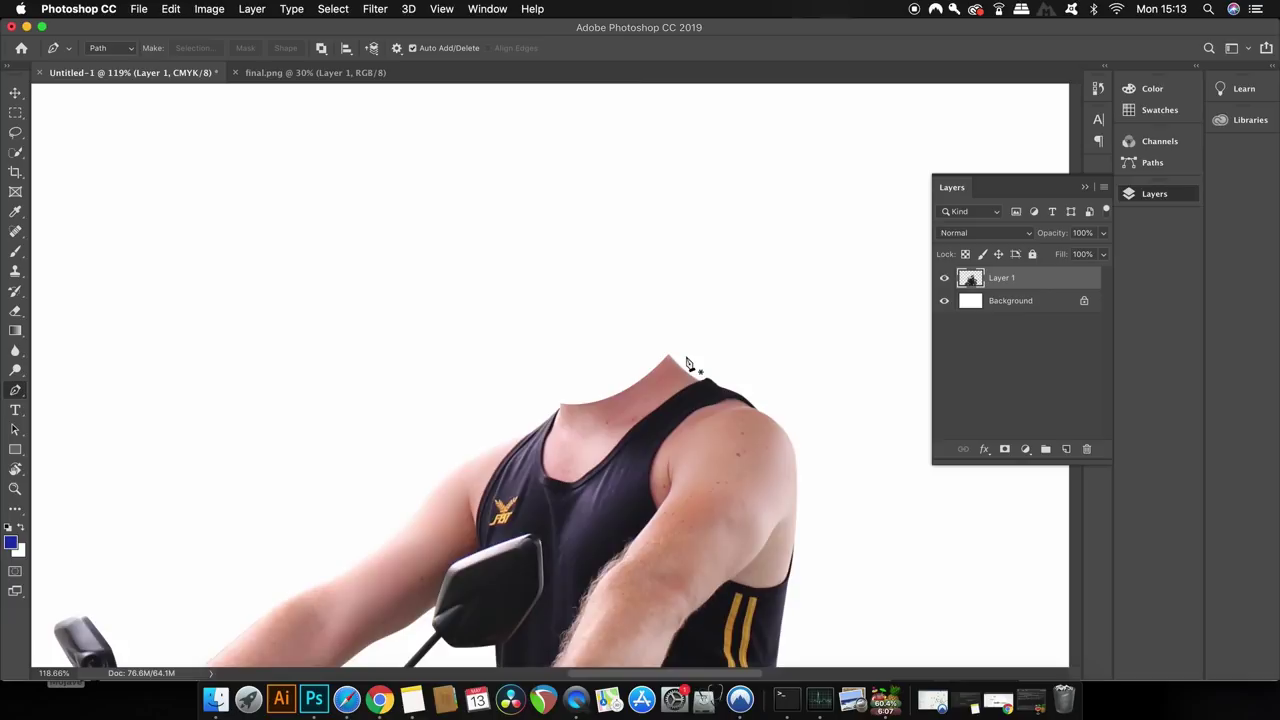
scroll(687, 363, up, 12)
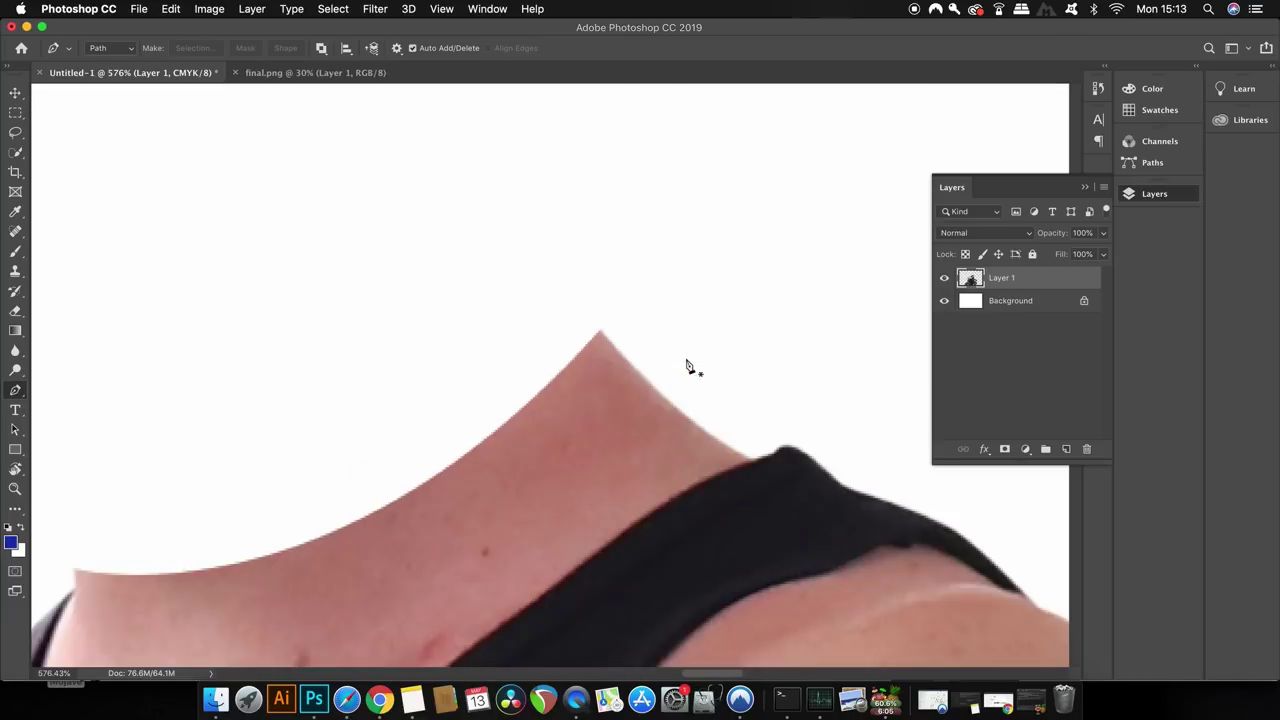
scroll(751, 245, left, 6)
scroll(751, 245, down, 4)
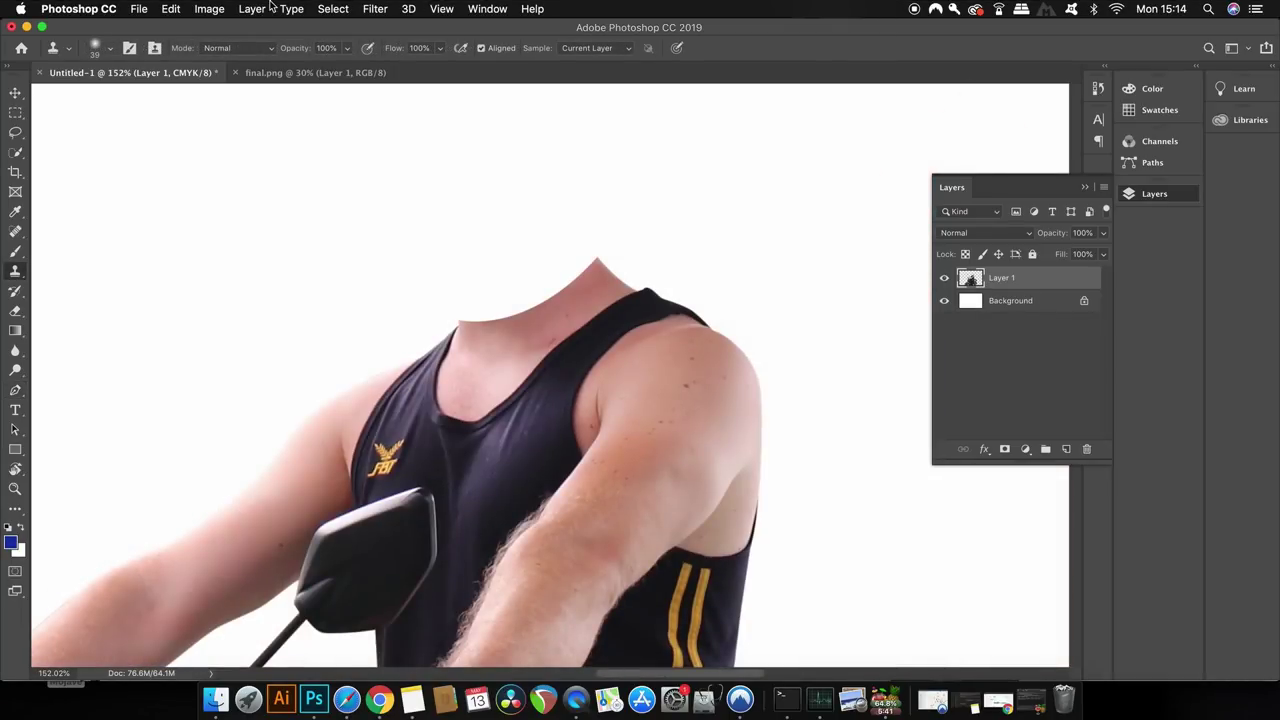
click(254, 8)
mouse_move(280, 28)
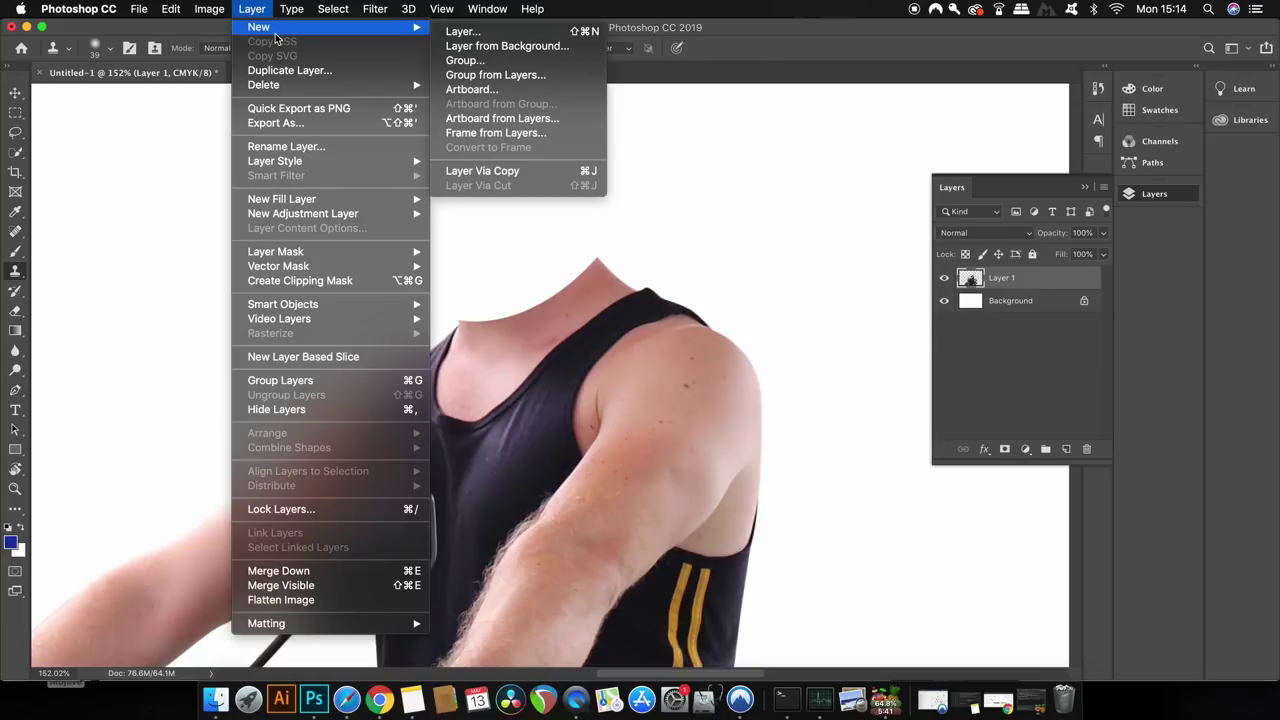
click(518, 36)
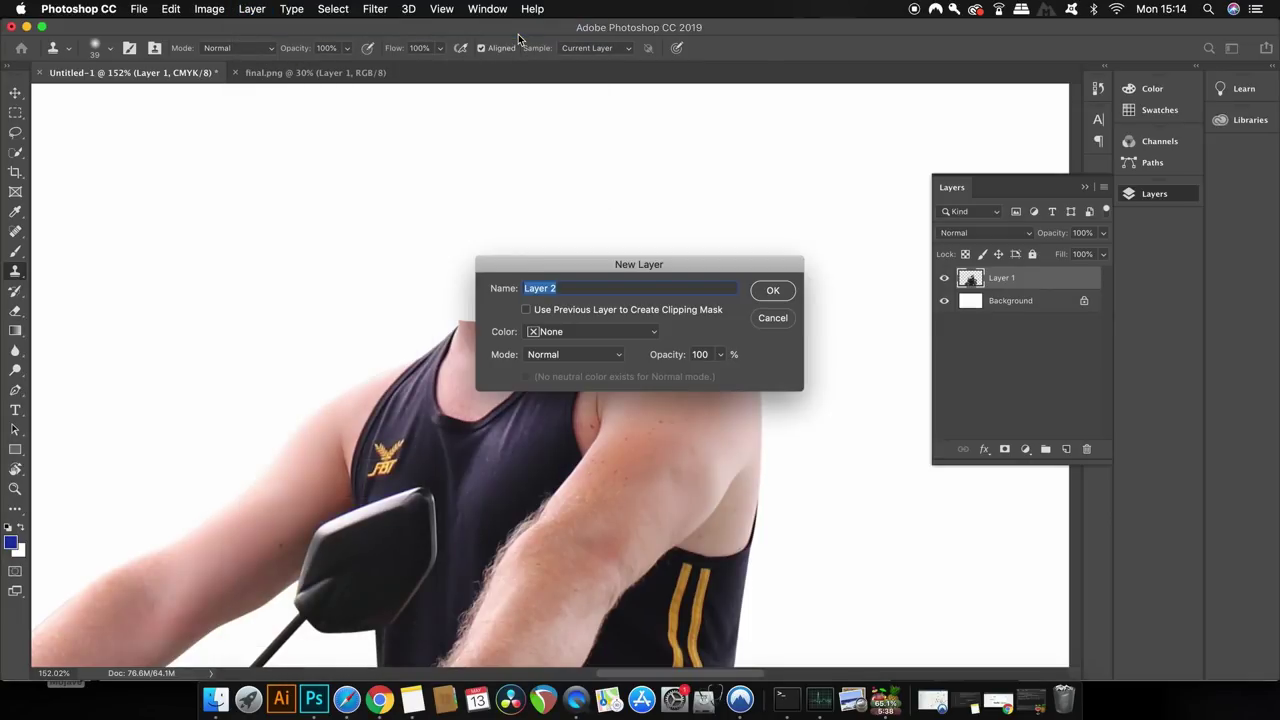
text(Neck Top)
key(Return)
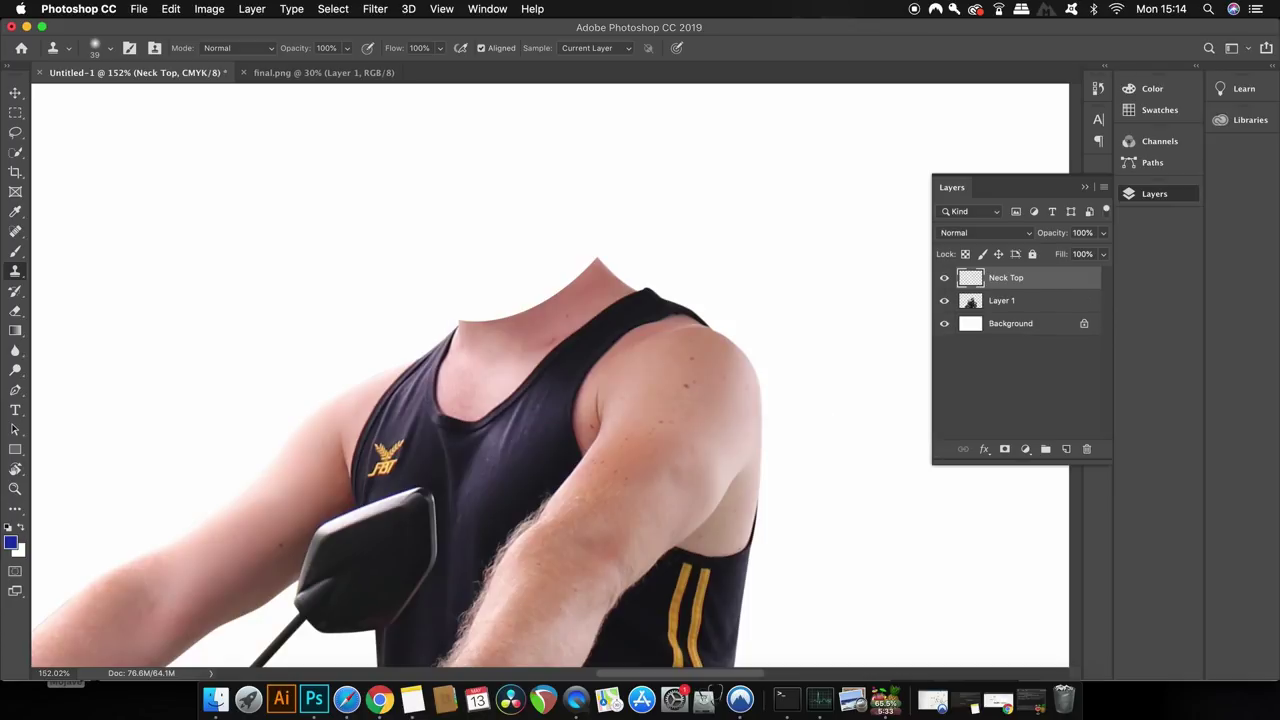
scroll(615, 455, up, 5)
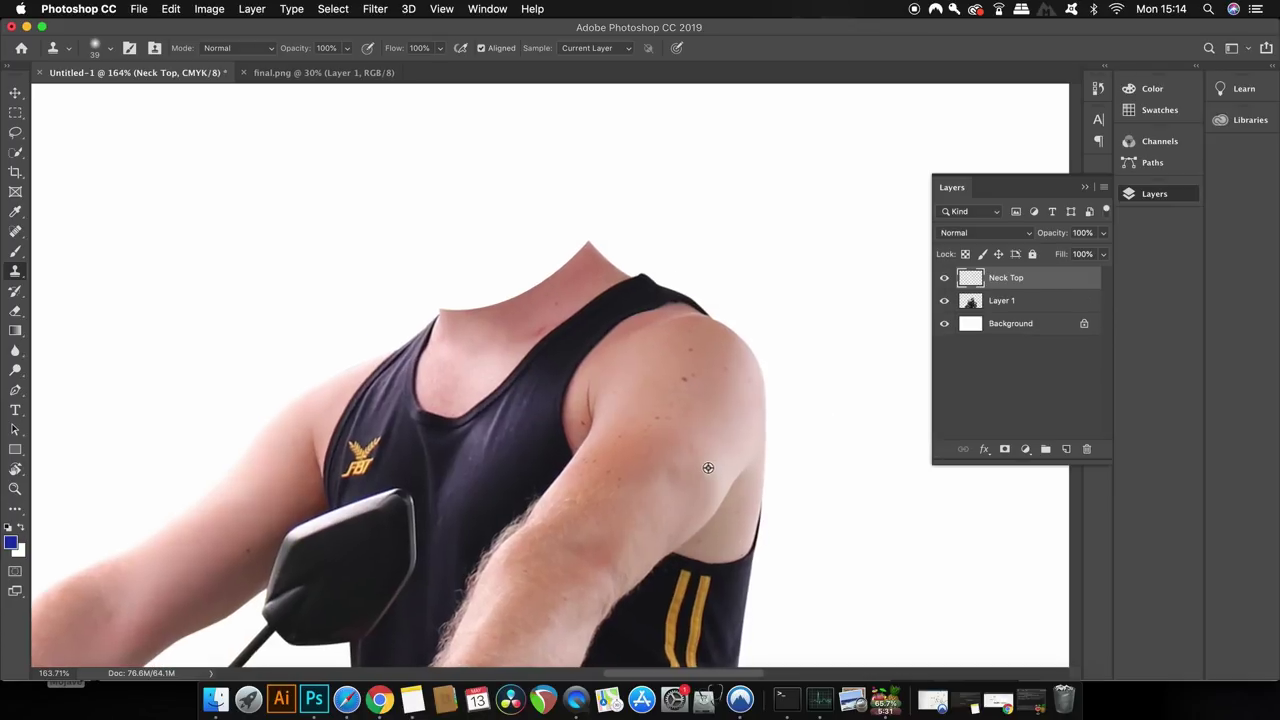
scroll(603, 449, up, 2)
scroll(603, 449, down, 5)
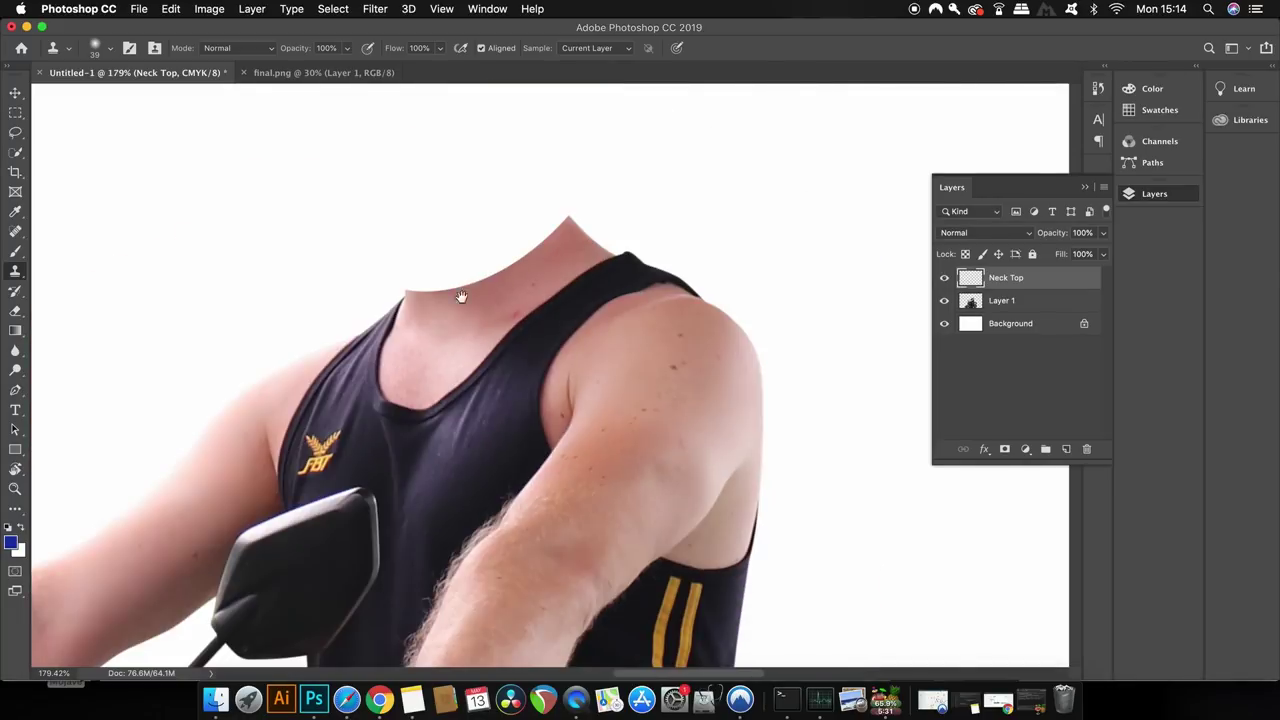
drag(460, 297, 598, 453)
scroll(692, 470, up, 3)
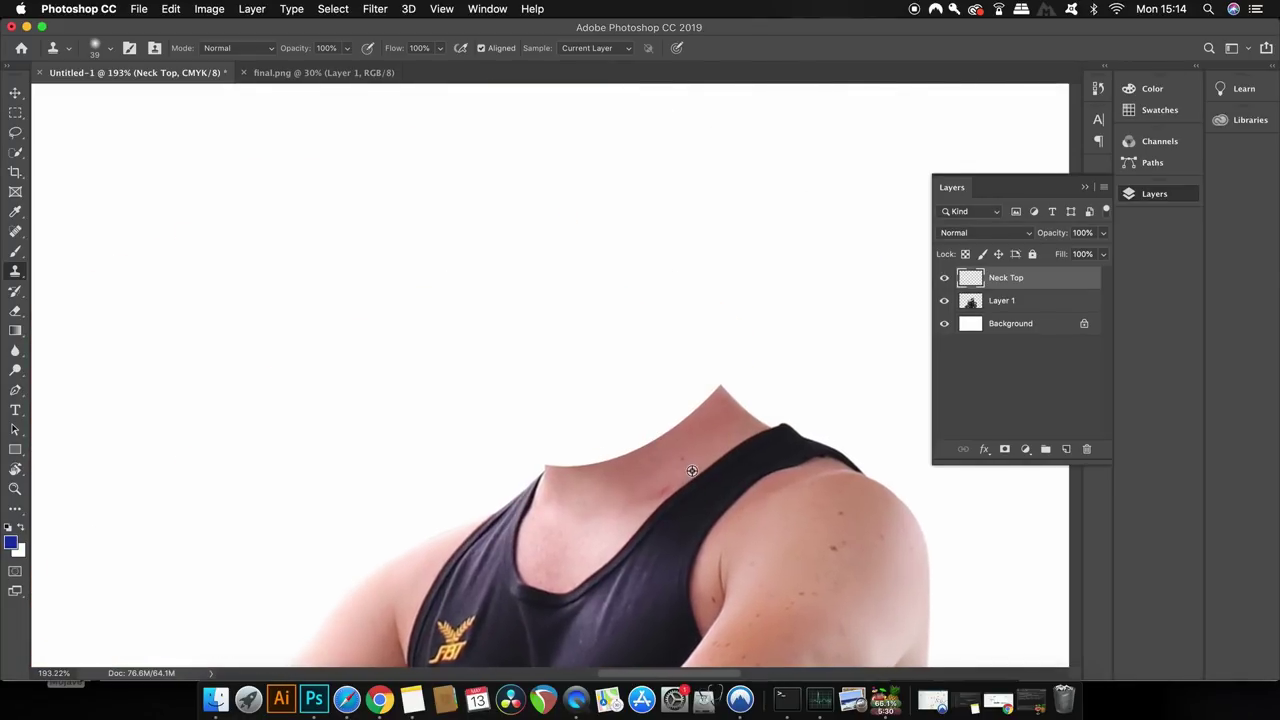
- Start a Pen path at the neck cut with curved points arching over the neck top
drag(543, 400, 423, 303)
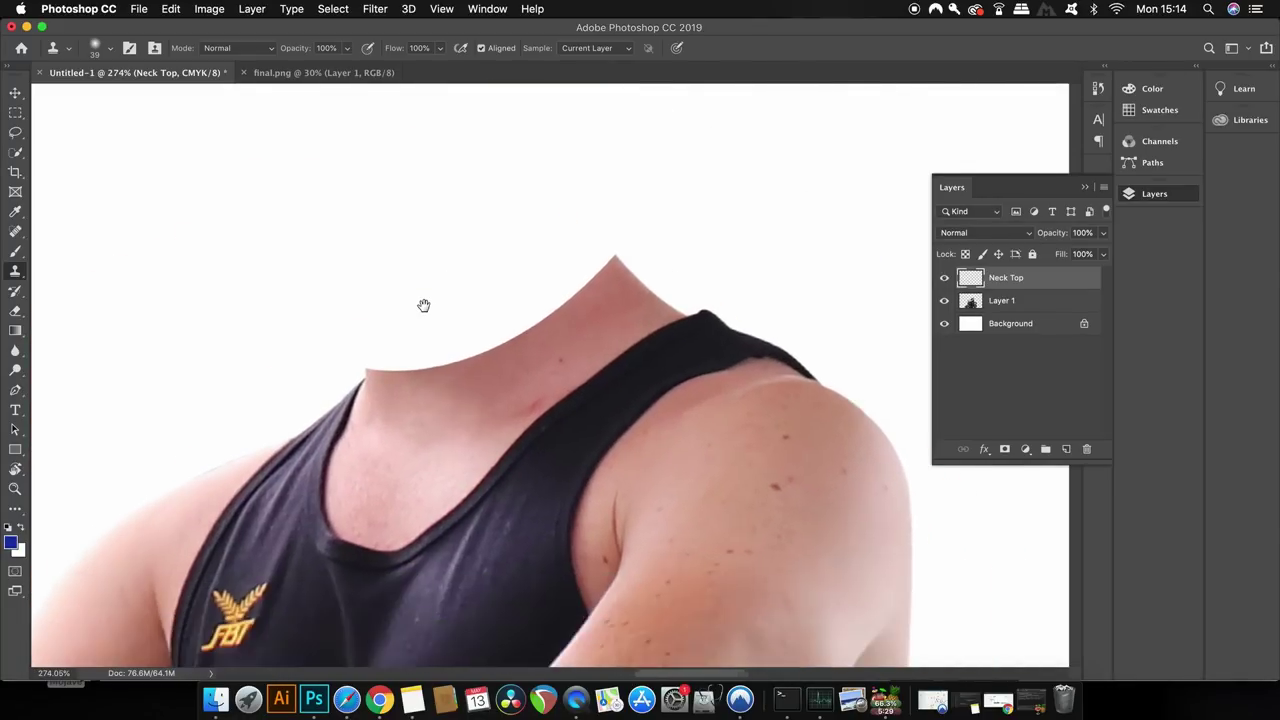
key(p)
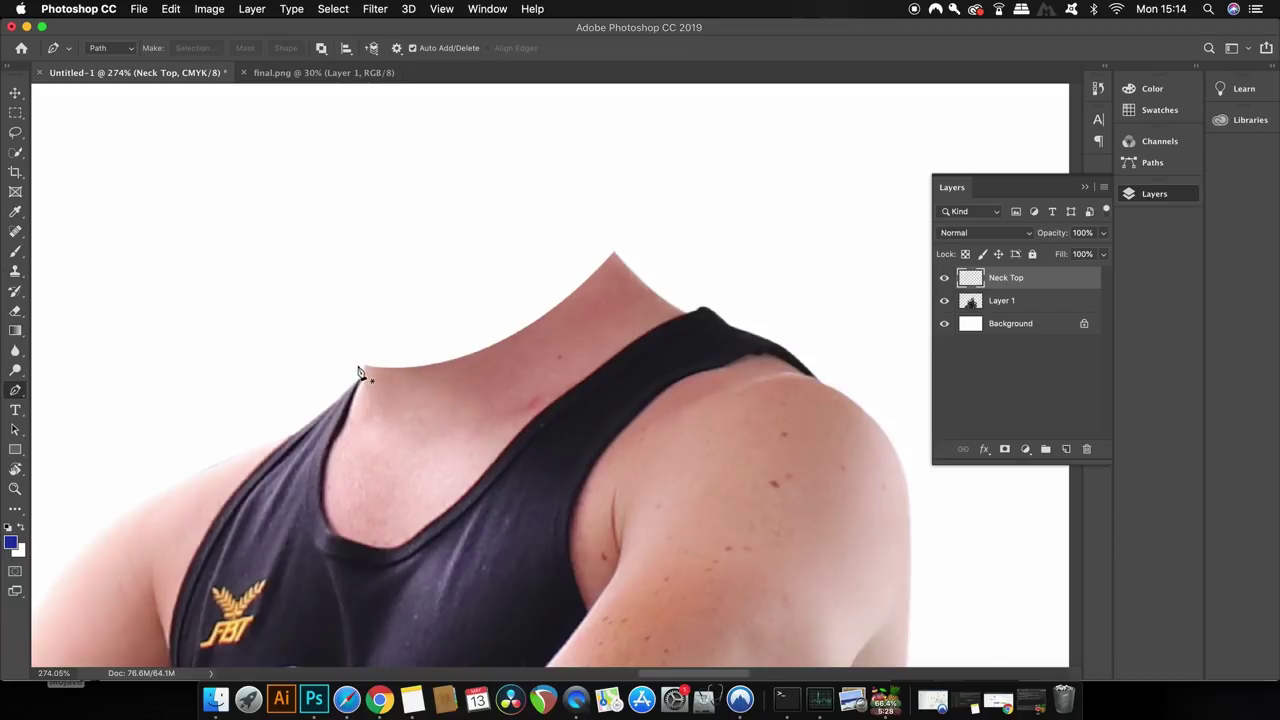
scroll(365, 372, up, 3)
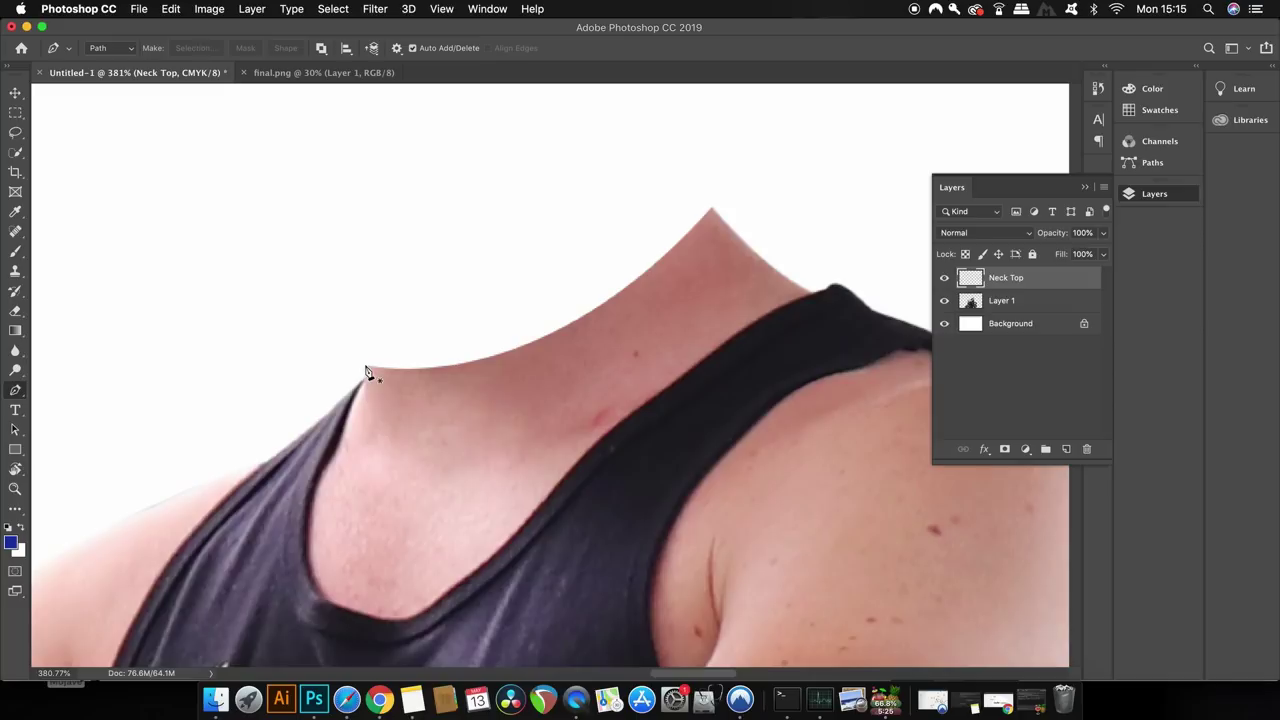
click(365, 367)
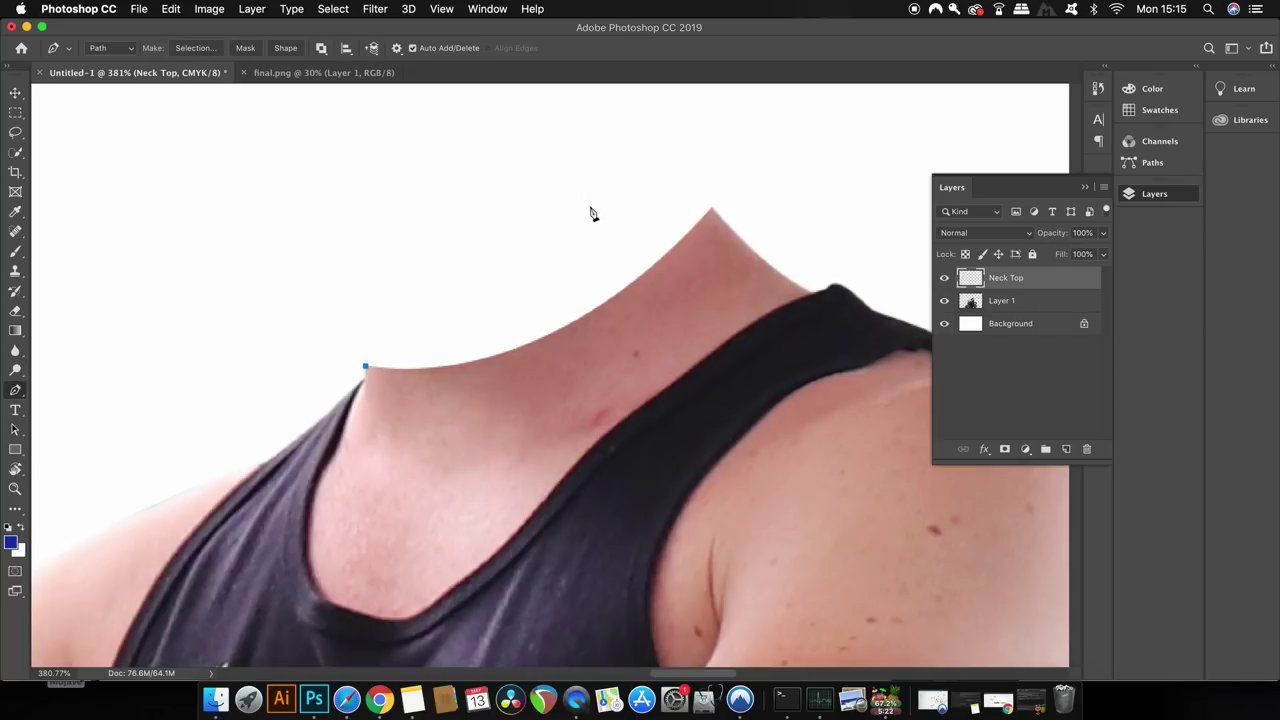
drag(598, 211, 773, 151)
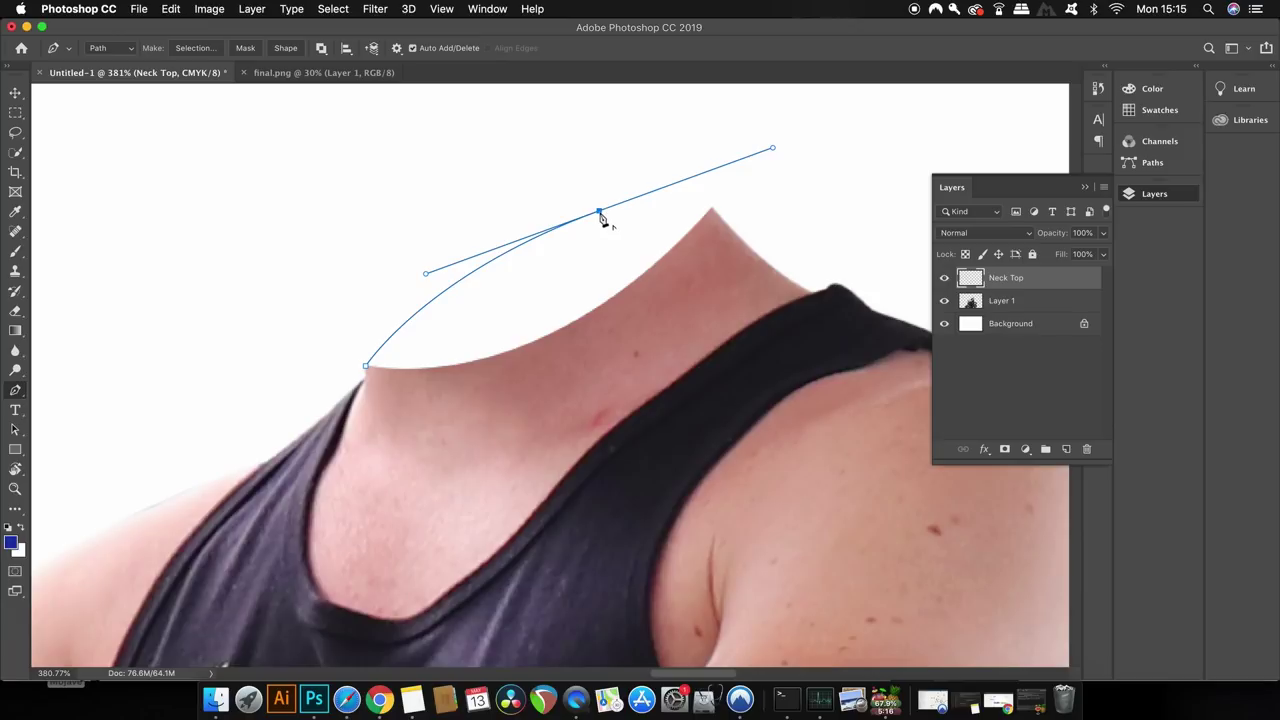
click(600, 213)
drag(711, 209, 750, 233)
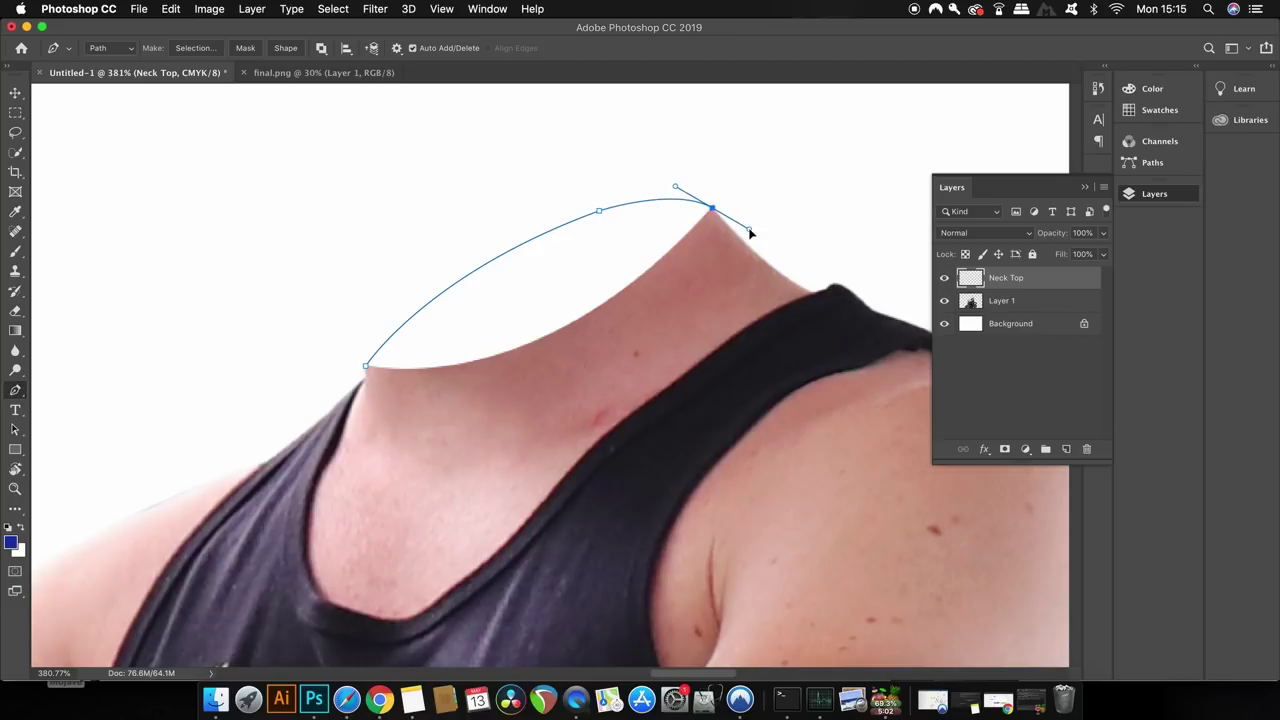
- Finish the path down the neck, fix a misplaced point, close it and make a selection
click(728, 302)
click(490, 393)
click(329, 407)
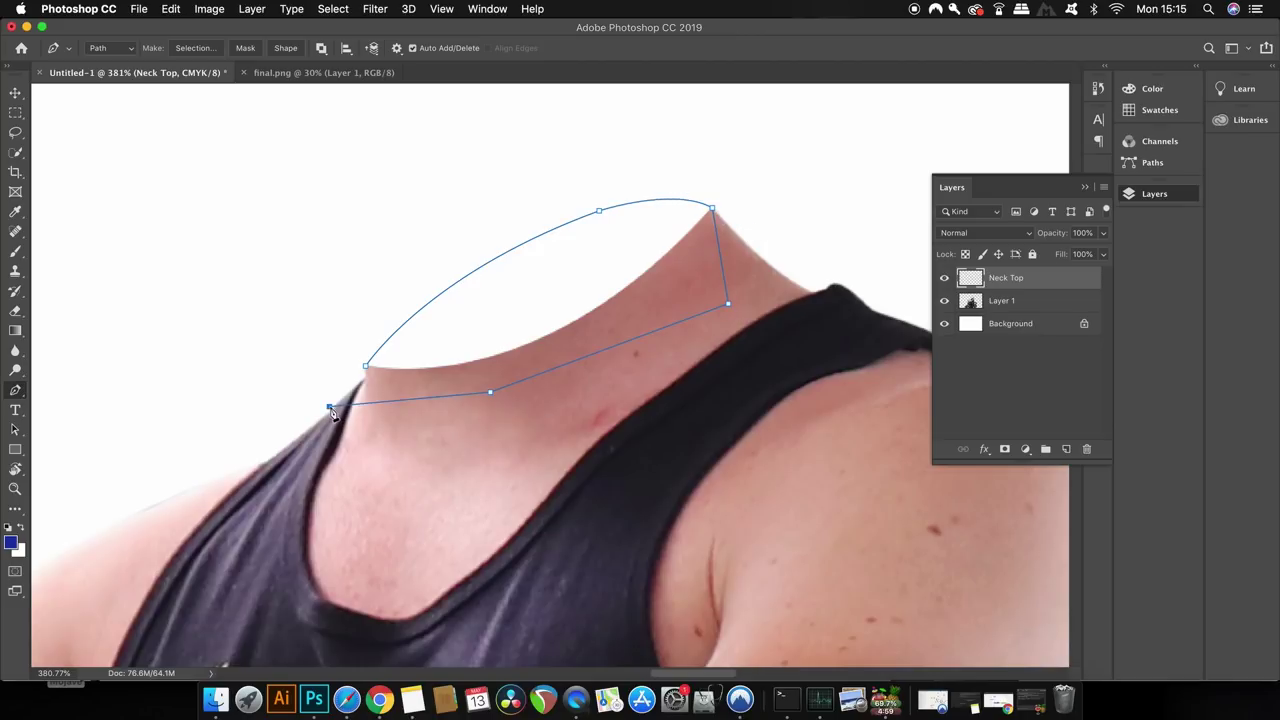
key(super+z)
click(381, 386)
click(366, 367)
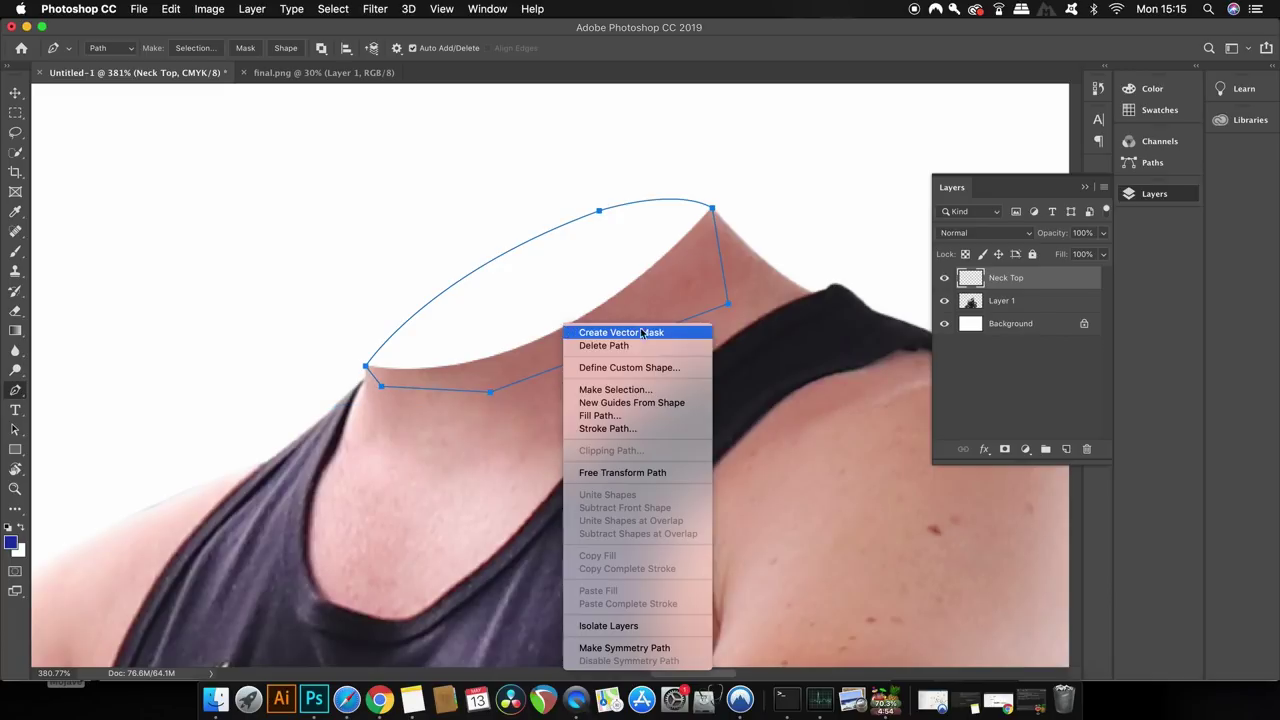
click(658, 390)
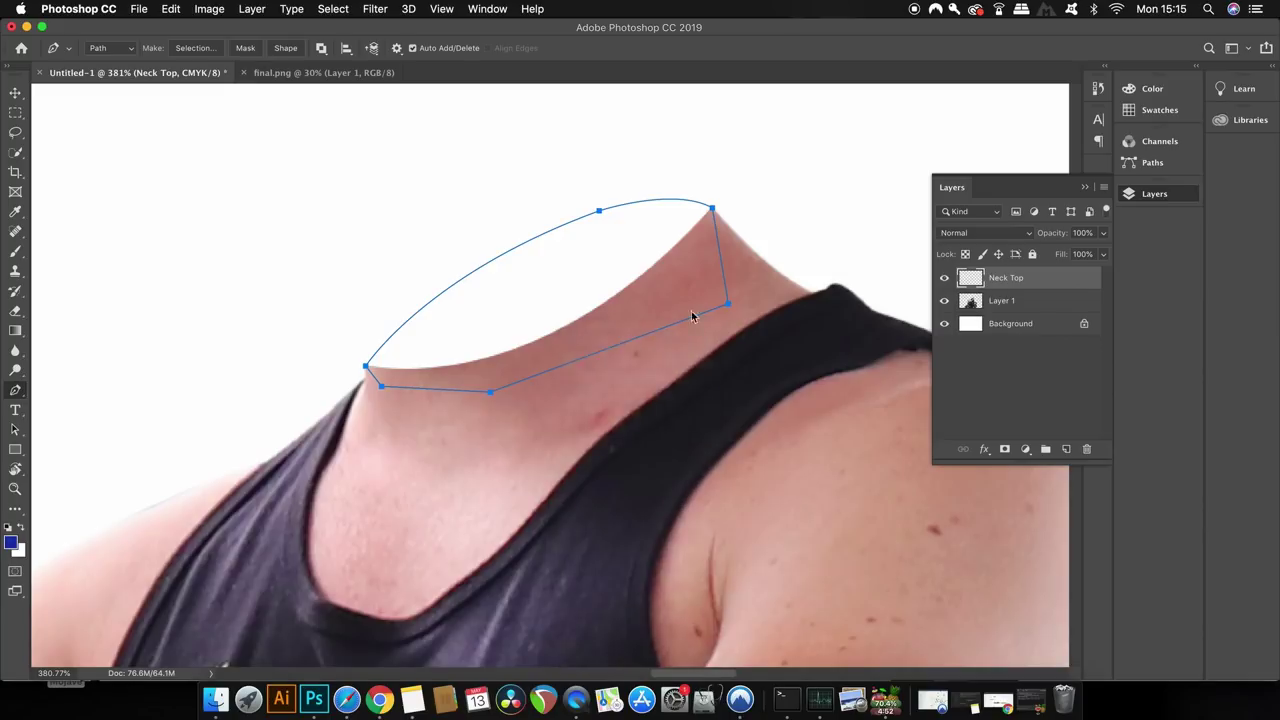
- Confirm the selection without feathering and sample a skin tone from the neck
click(722, 261)
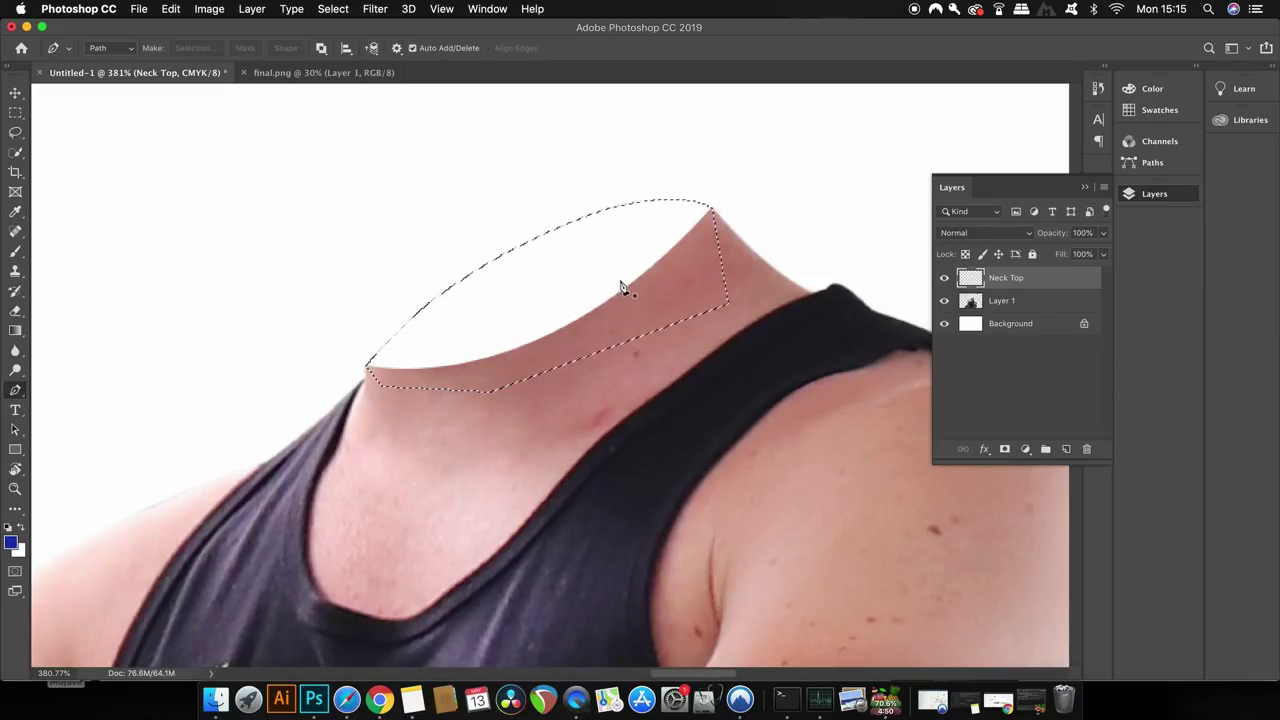
key(i)
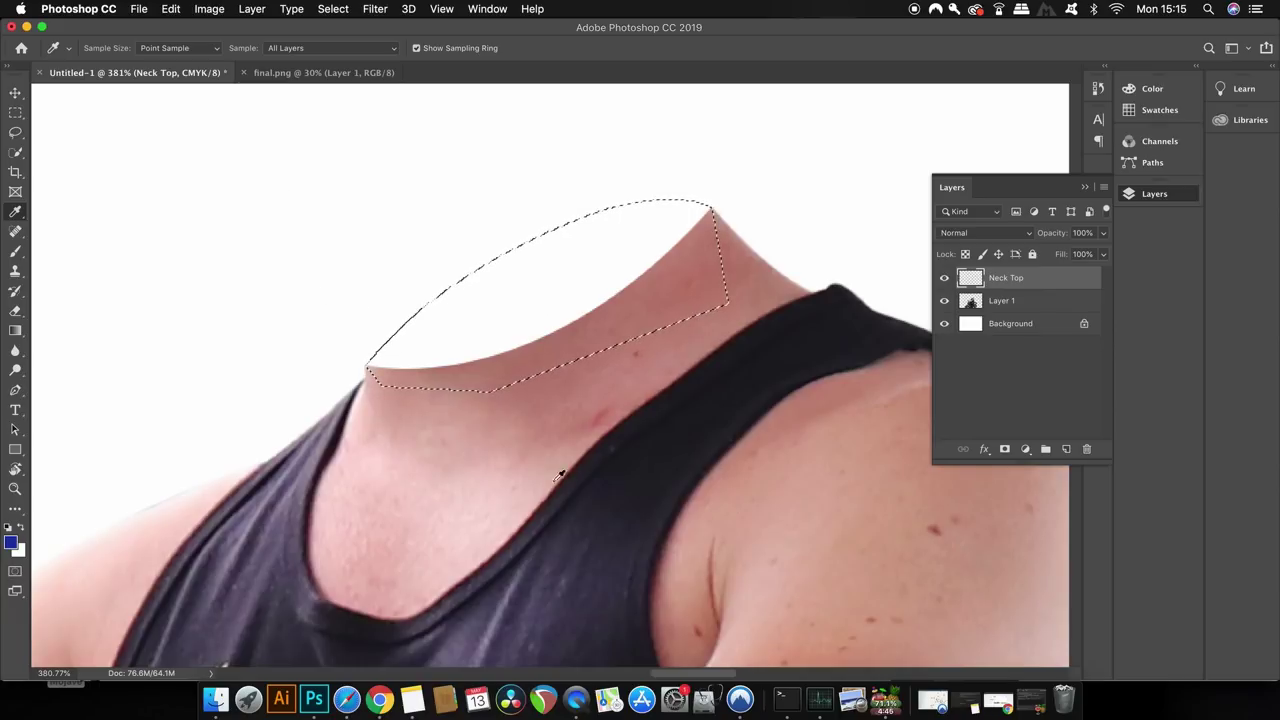
click(503, 511)
click(655, 312)
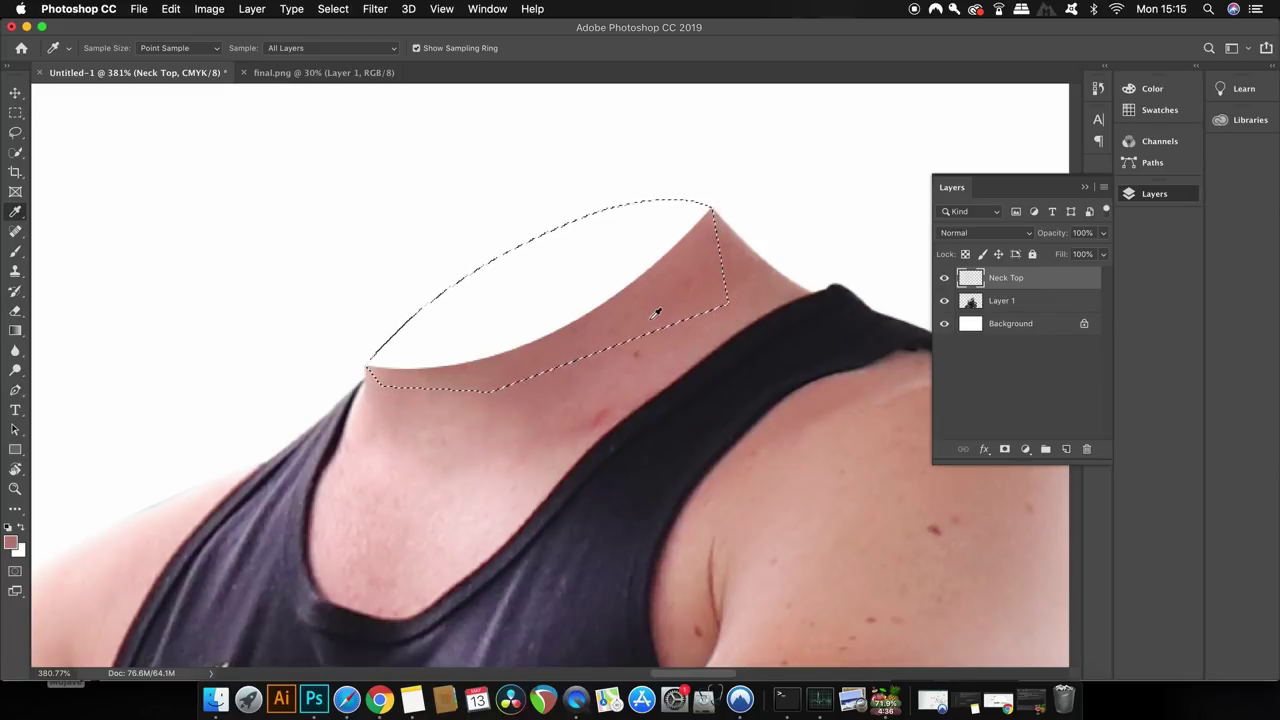
click(660, 376)
- Paint the sampled skin colour into the neck selection with the Brush at 100% opacity
key(b)
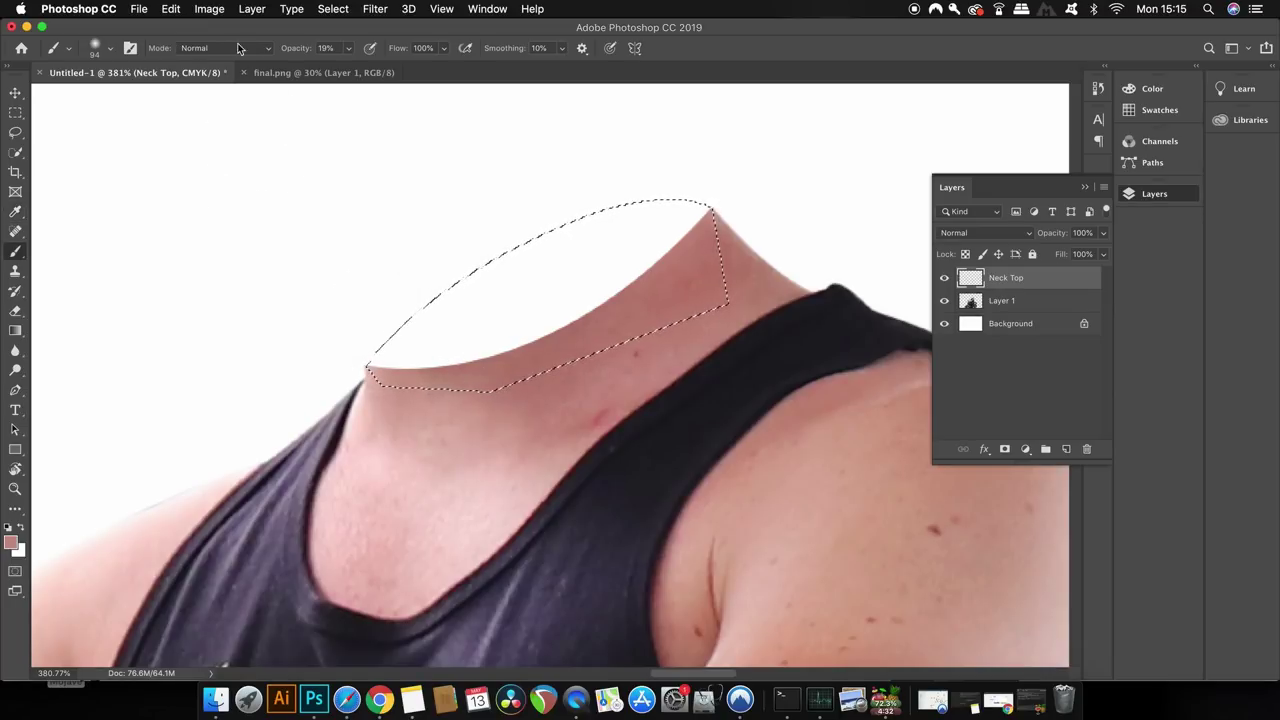
click(348, 48)
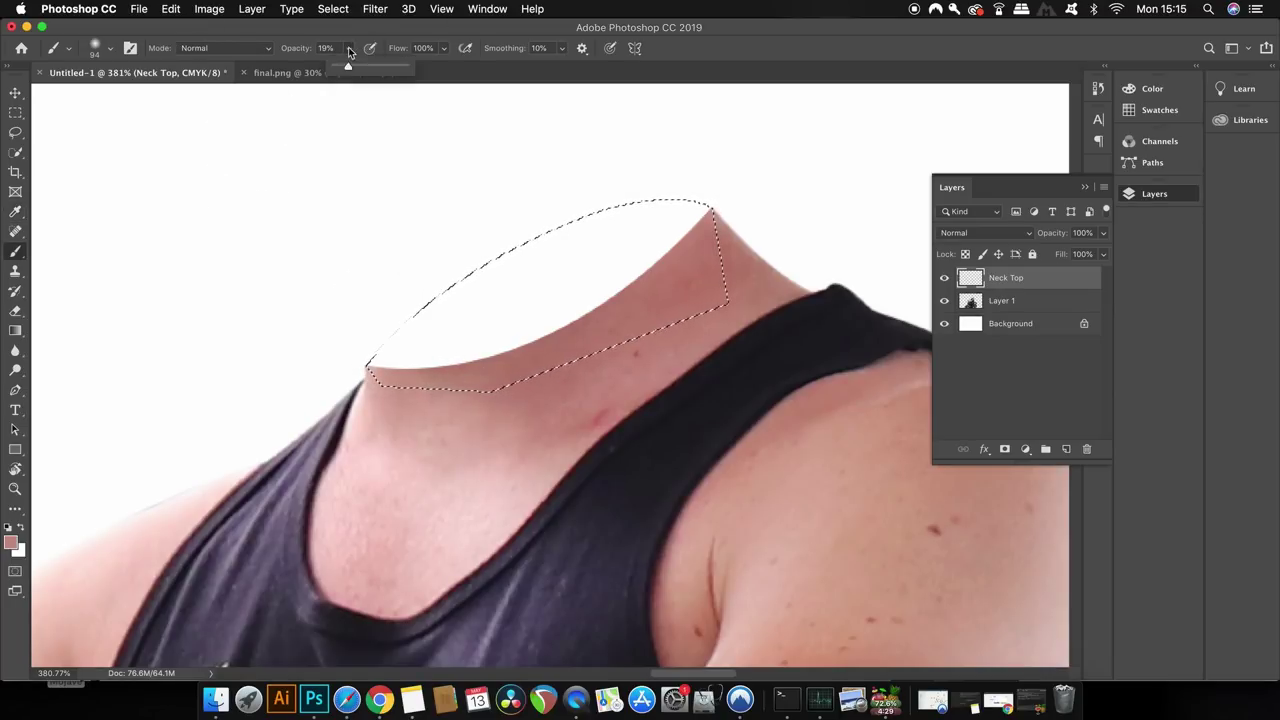
drag(349, 67, 643, 83)
drag(380, 386, 377, 372)
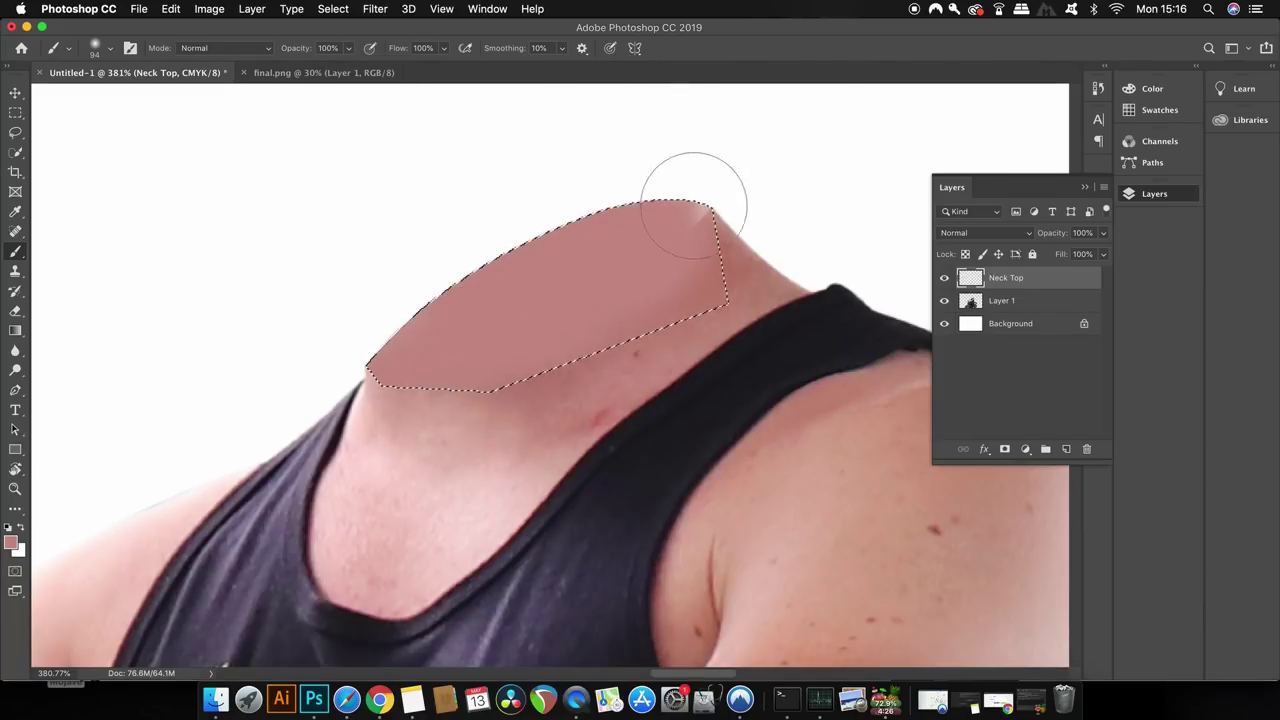
drag(786, 243, 725, 253)
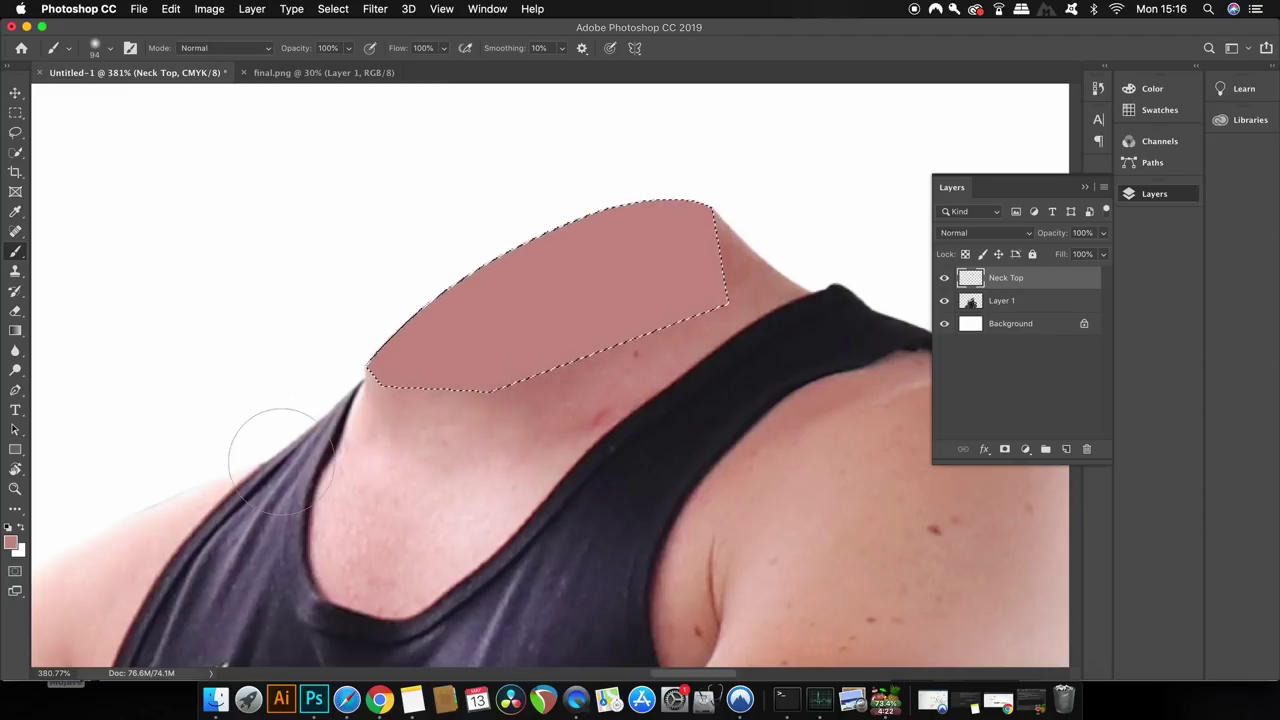
- Sample a lighter skin tone and lower the brush opacity to 15% for shading
key(i)
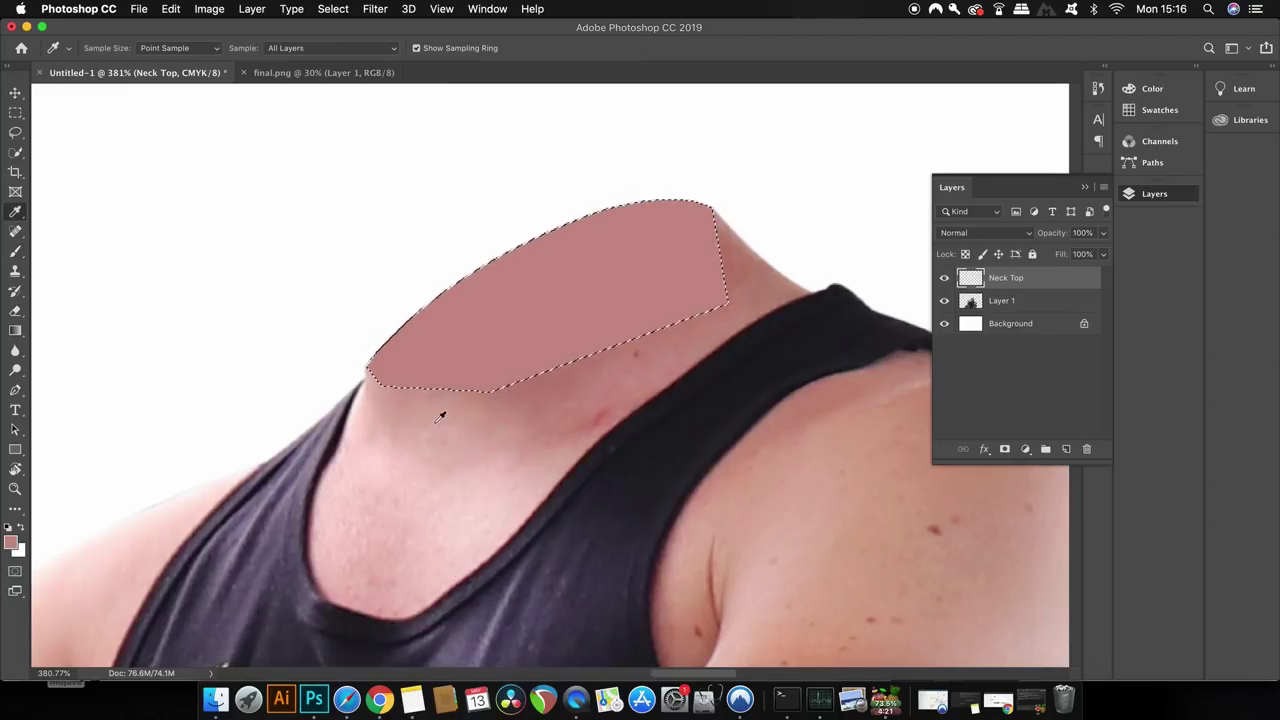
click(478, 488)
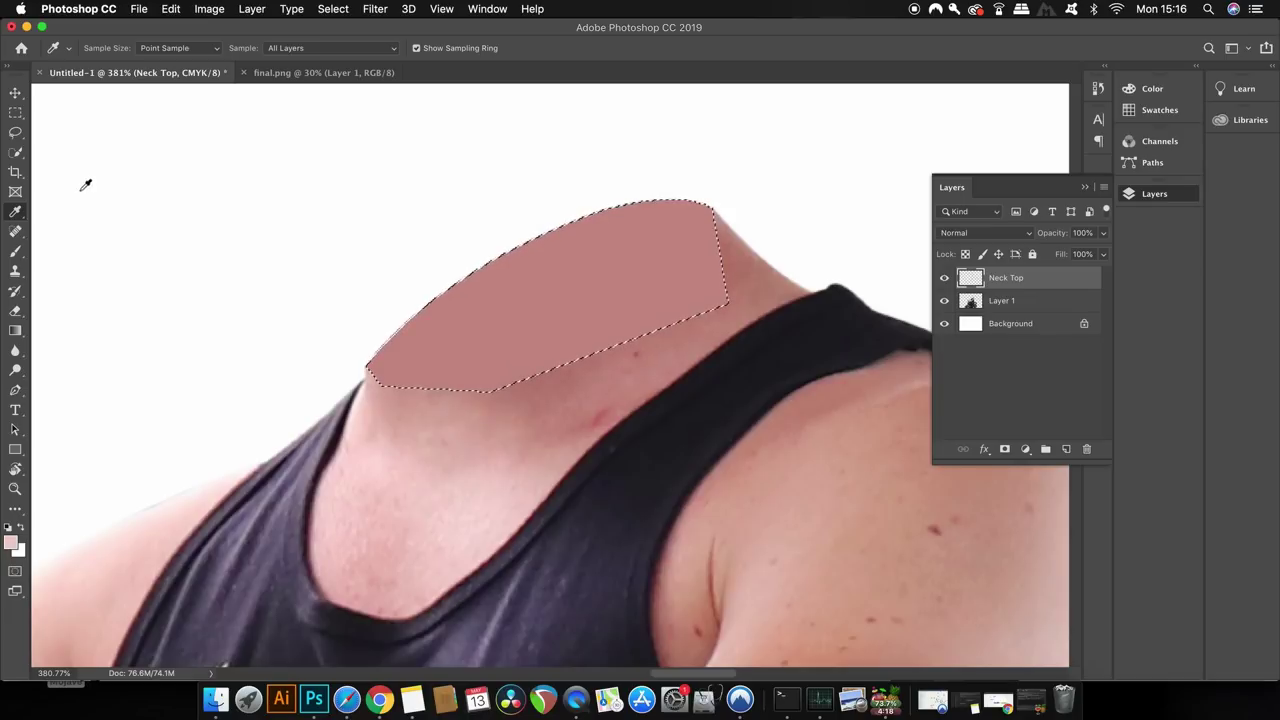
key(b)
mouse_move(347, 49)
mouse_down()
mouse_move(330, 70)
mouse_move(270, 70)
mouse_up()
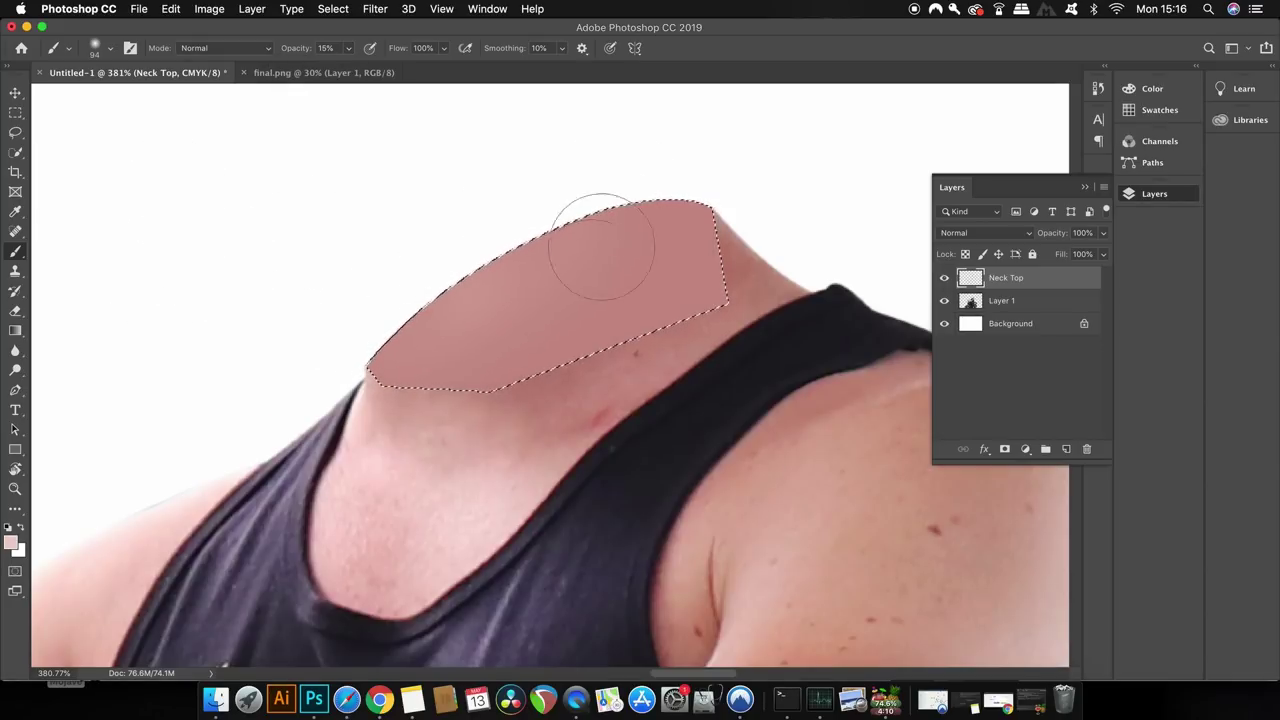
- Even out the skin-tone fill on the neck top and move Neck Top beneath Layer 1
scroll(637, 310, down, 5)
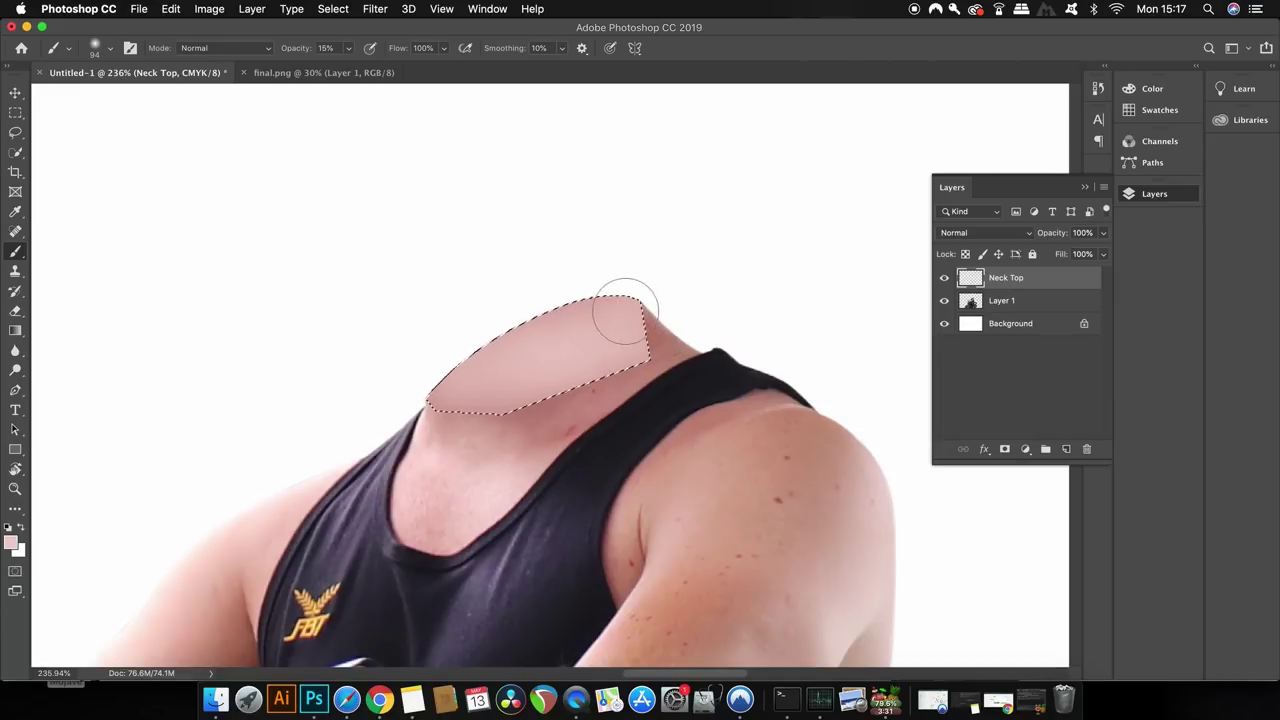
mouse_move(641, 327)
mouse_down()
mouse_move(651, 300)
mouse_move(634, 294)
mouse_move(557, 343)
mouse_move(569, 345)
mouse_up()
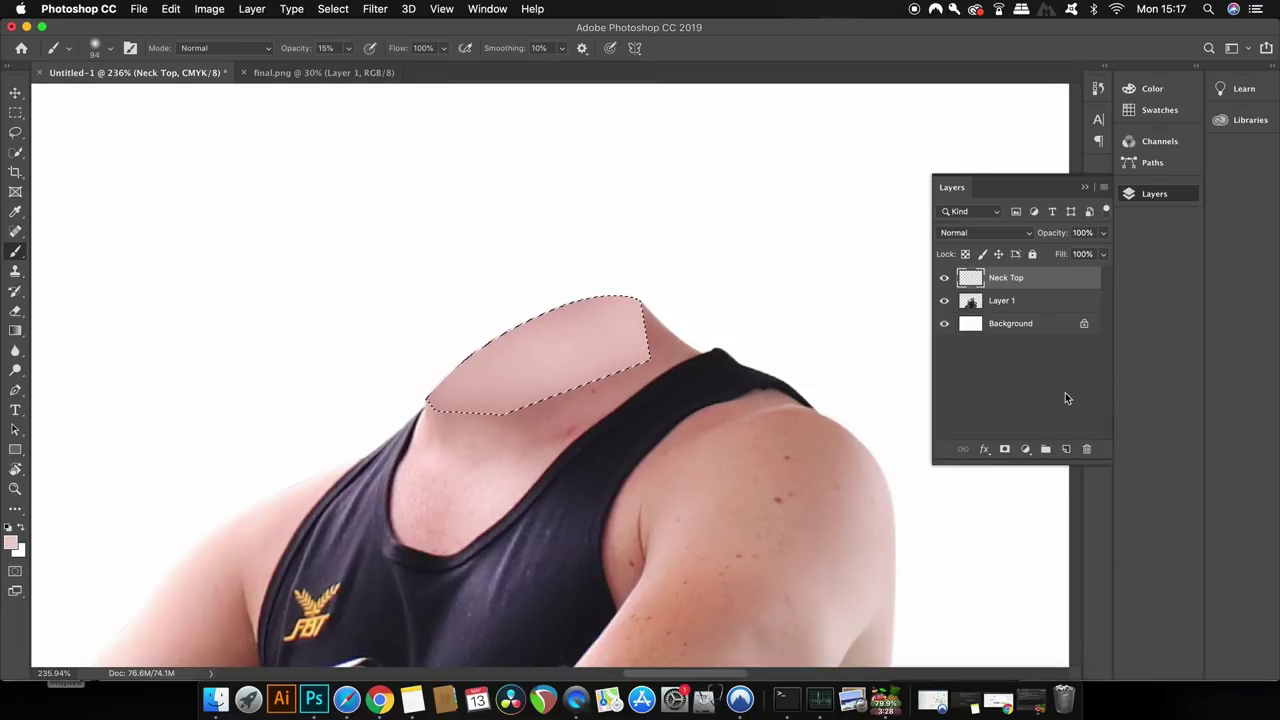
drag(1040, 280, 1040, 320)
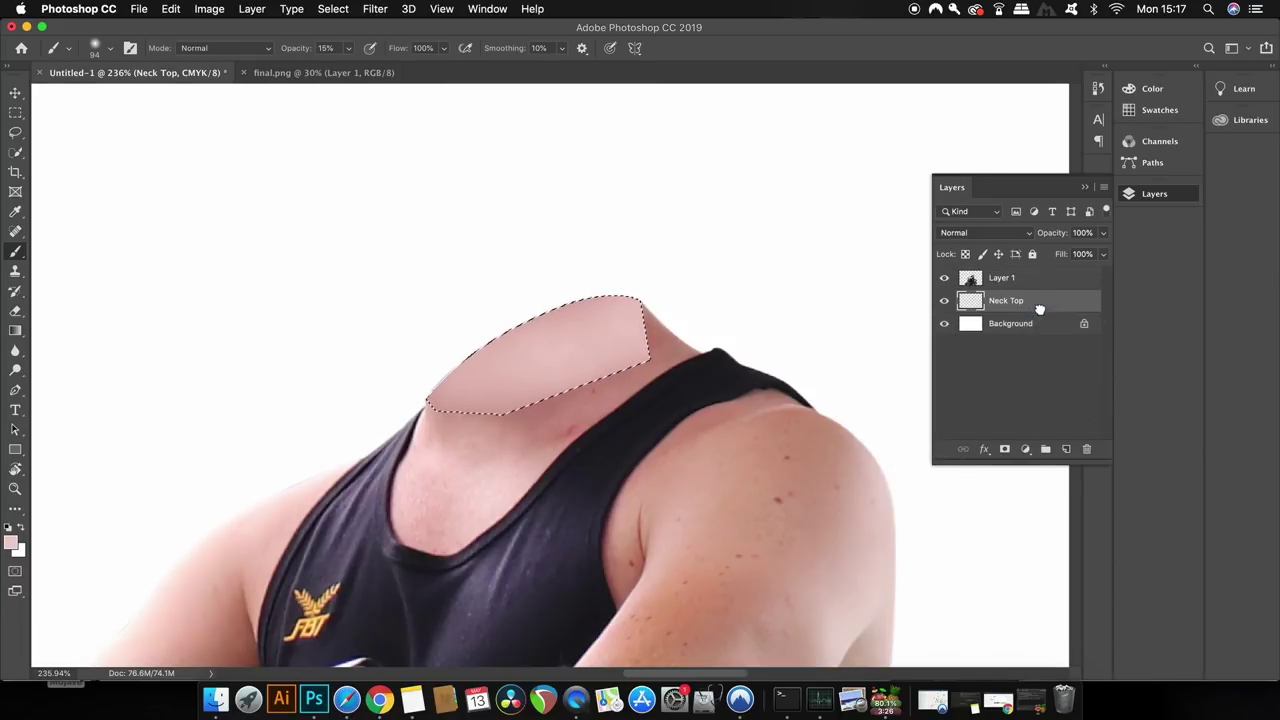
mouse_move(597, 237)
mouse_down()
mouse_move(604, 331)
mouse_move(560, 297)
mouse_move(574, 317)
mouse_up()
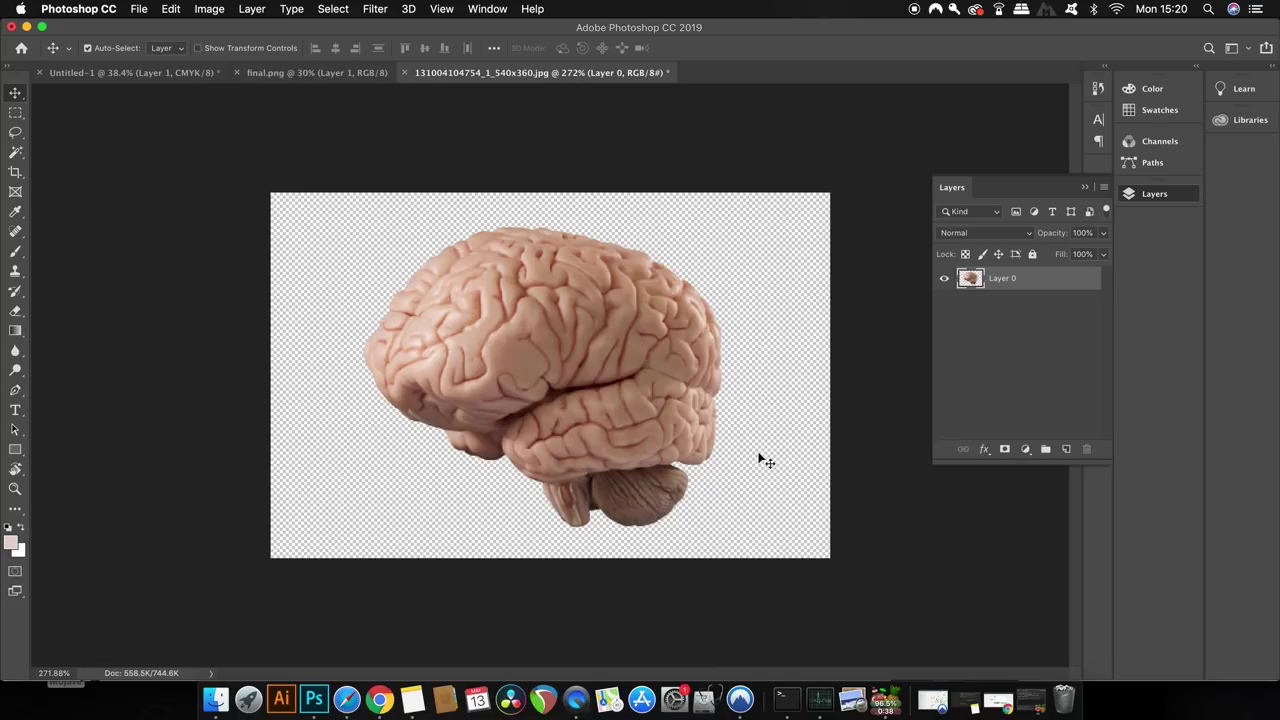
- Drag the brain into the Untitled-1 poster and rotate it about -12 degrees above the neck
drag(768, 458, 770, 398)
drag(654, 227, 655, 228)
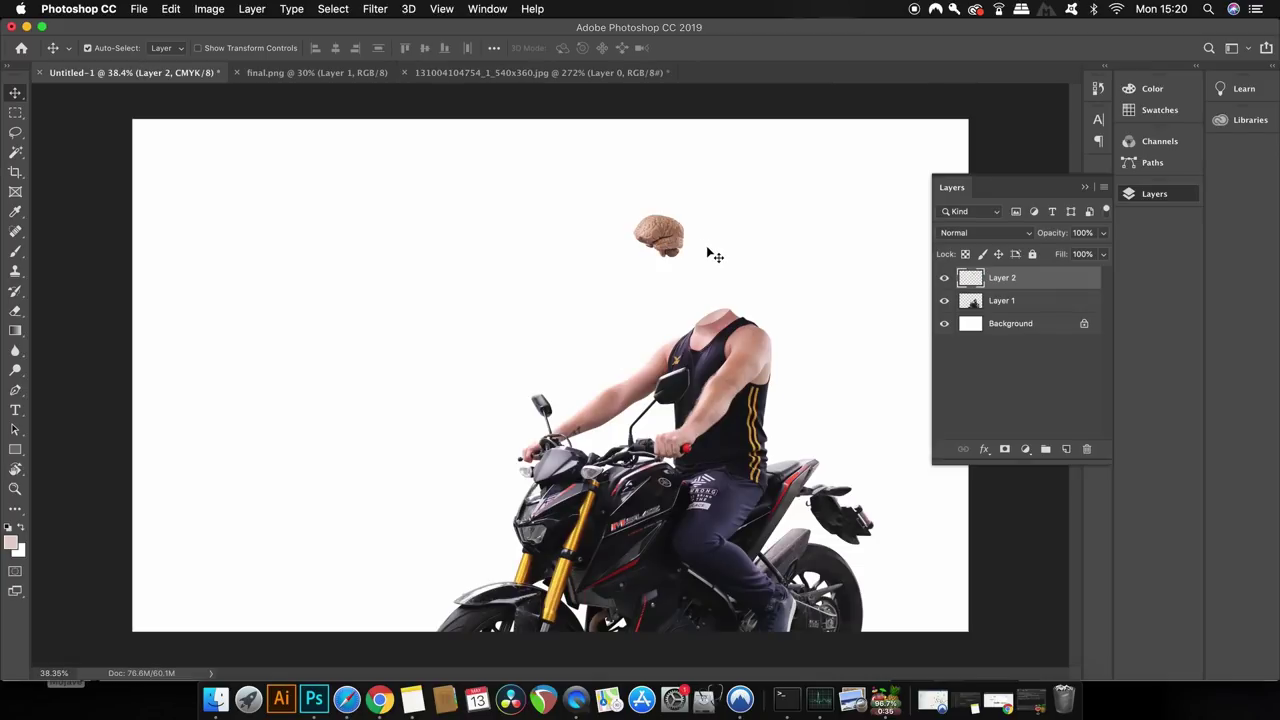
key(super+t)
mouse_move(714, 259)
mouse_down()
mouse_move(689, 255)
mouse_move(749, 274)
mouse_move(714, 256)
mouse_move(728, 258)
mouse_up()
key(Return)
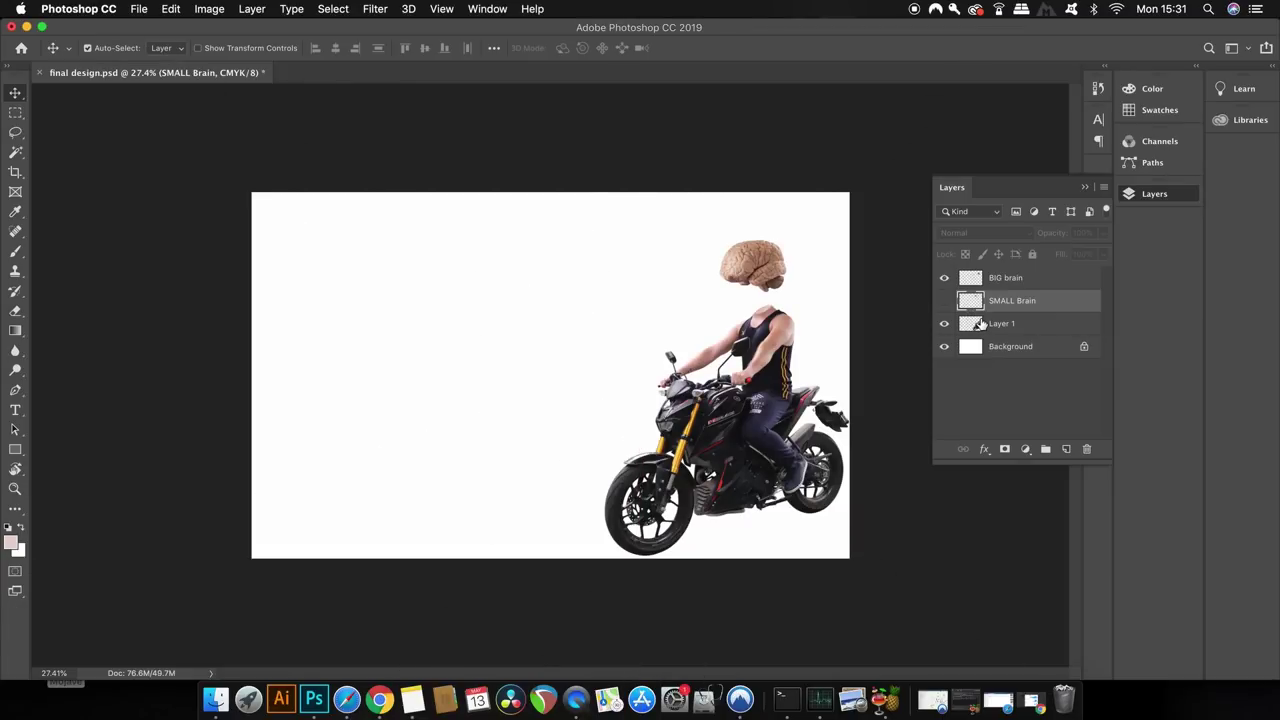
- Select Layer 1 and BIG brain together and merge them with Merge Layers
click(980, 325)
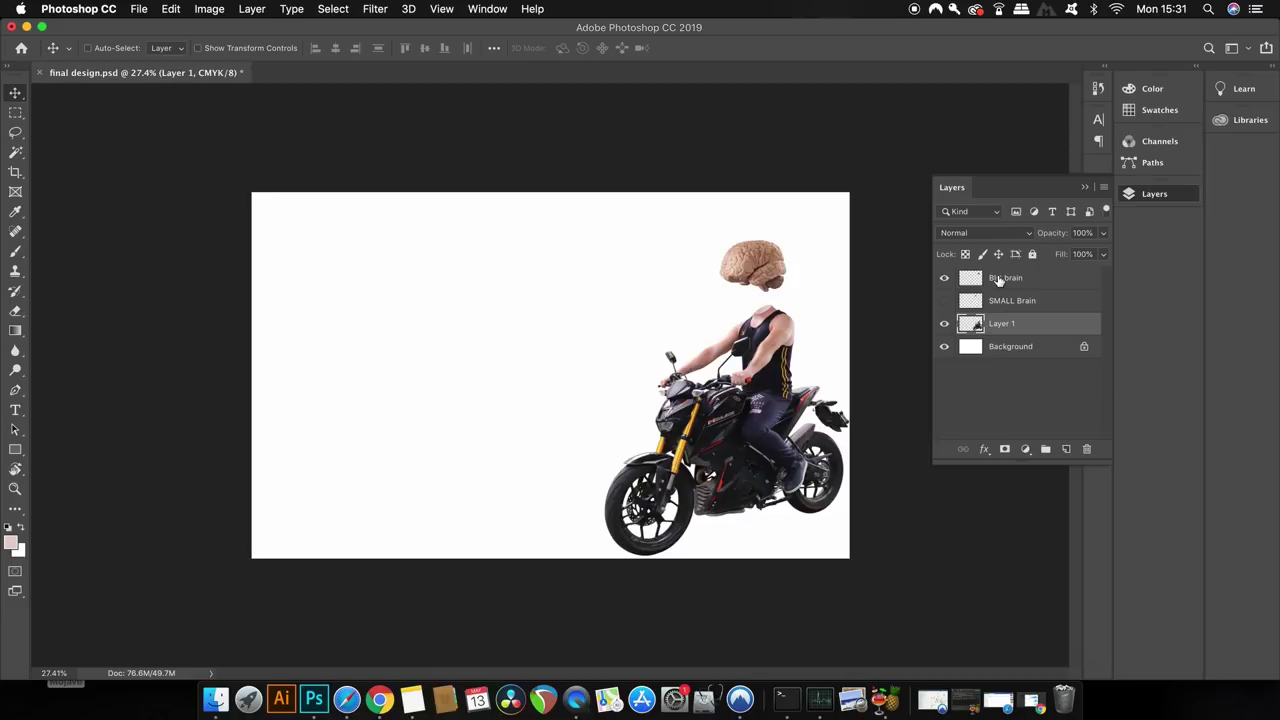
super+click(998, 278)
right_click(998, 278)
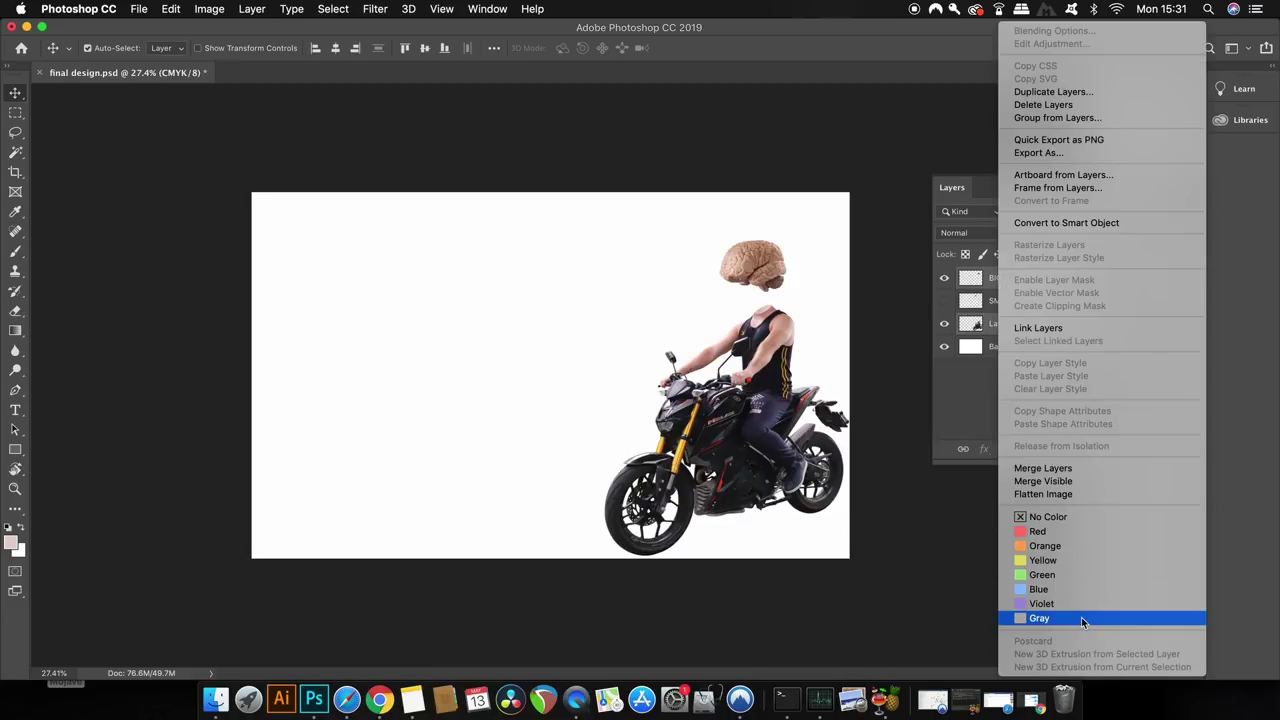
click(1108, 470)
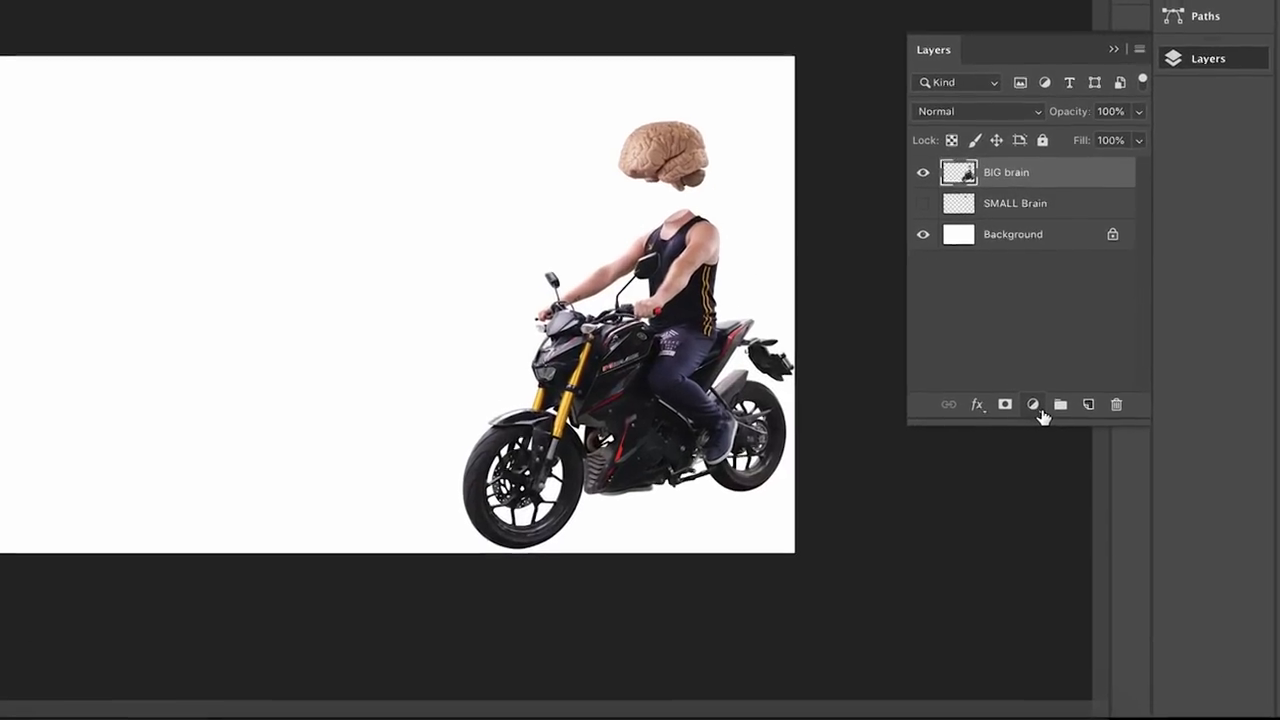
- Add a white (#ffffff) Color Fill 1 layer and keep BIG brain directly above it
click(1036, 406)
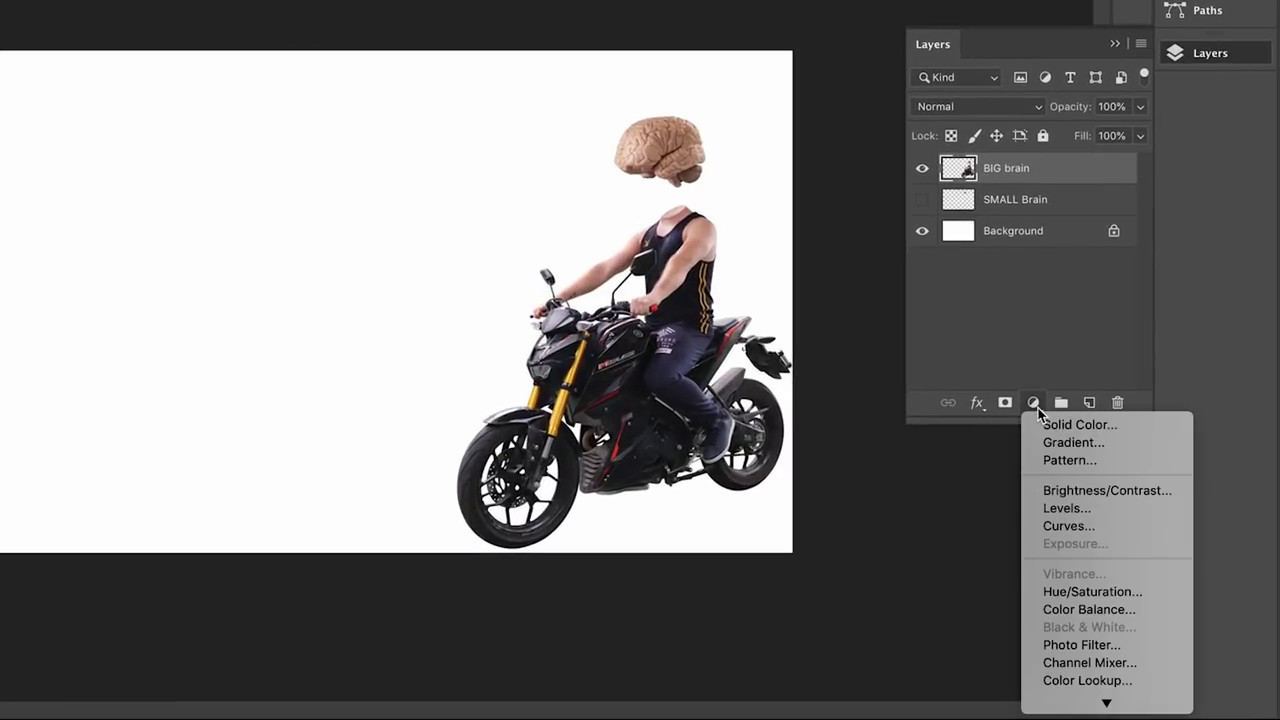
click(1143, 428)
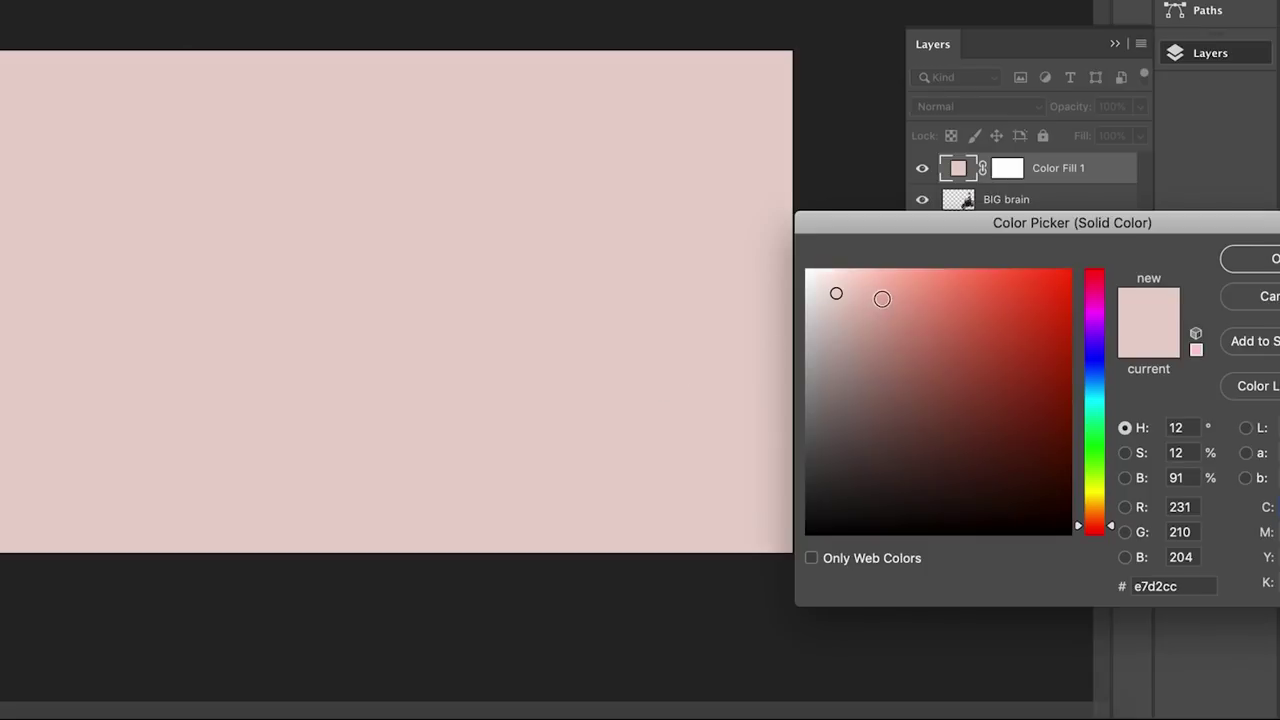
mouse_move(882, 299)
mouse_down()
mouse_move(851, 271)
mouse_move(783, 257)
mouse_up()
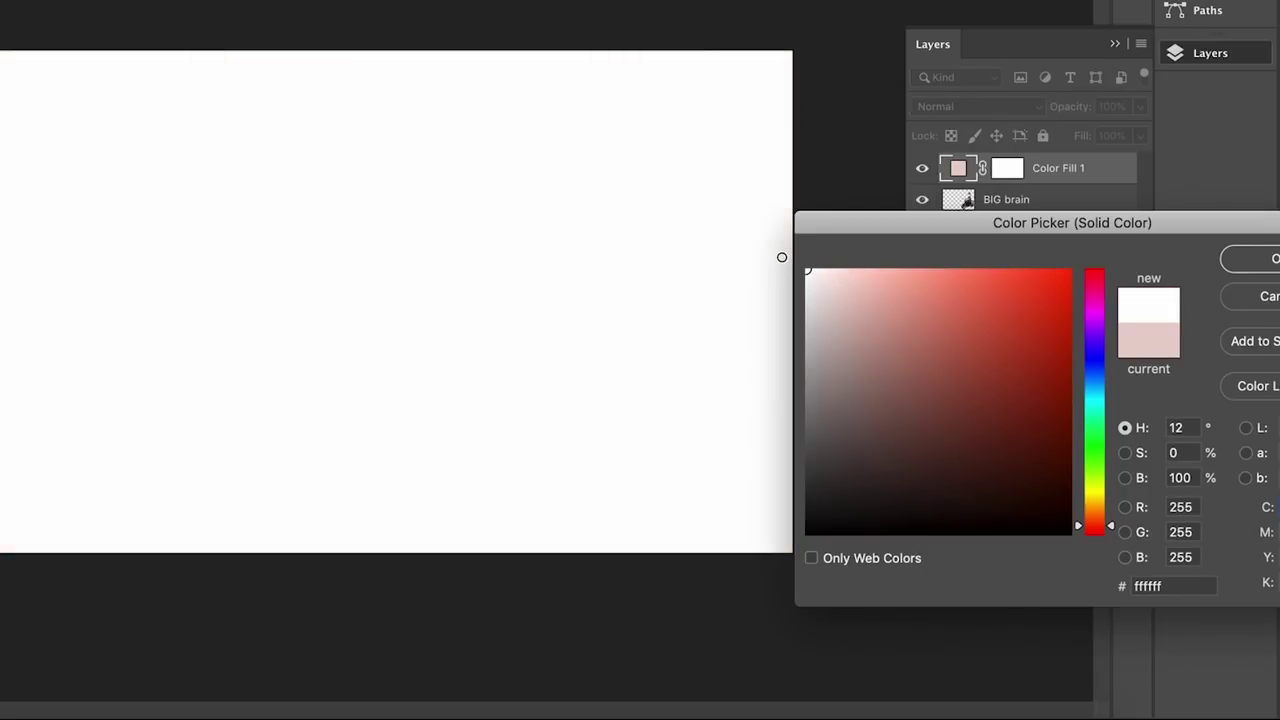
click(1267, 262)
drag(1023, 209, 1001, 162)
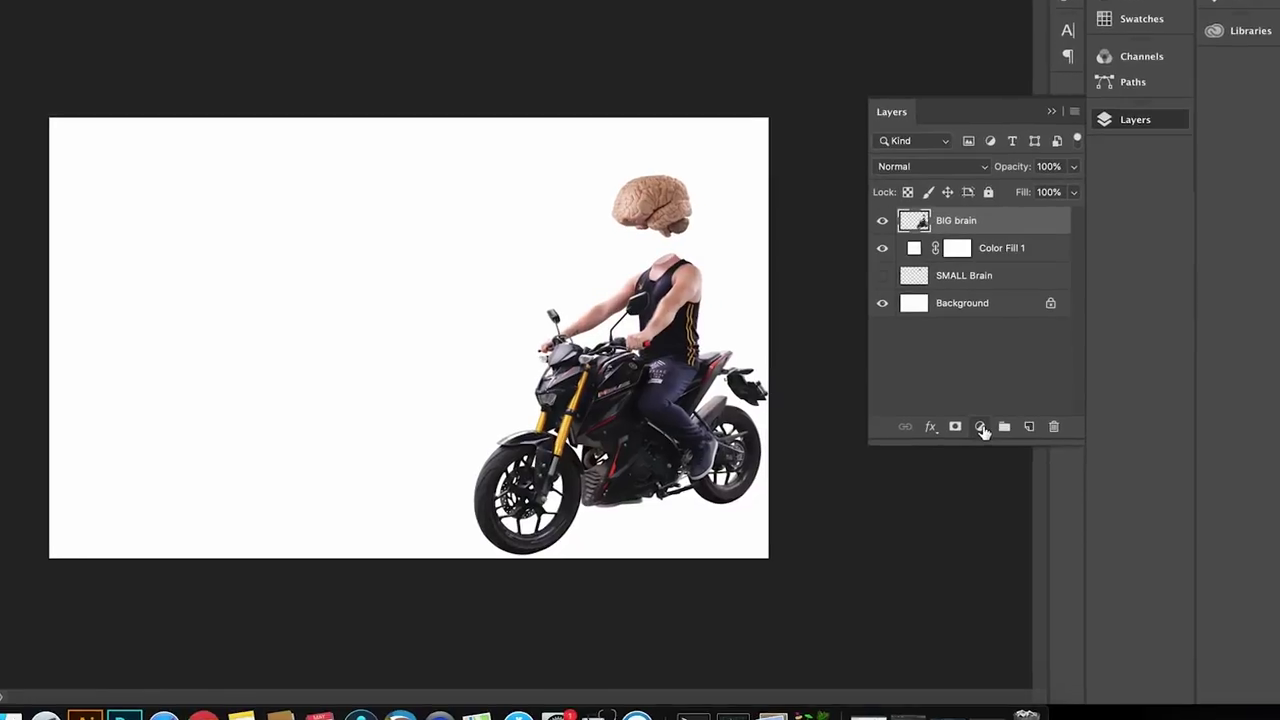
- Add a Gradient Map adjustment using the Violet, Orange preset
click(960, 417)
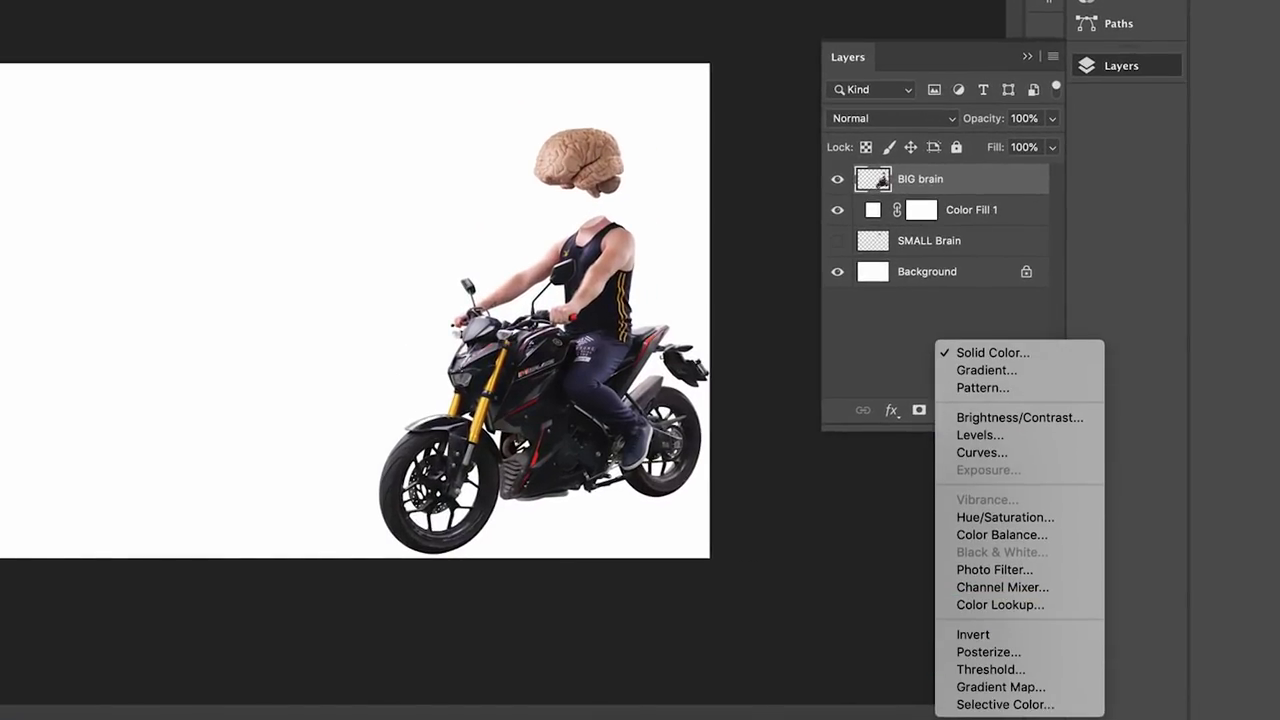
click(1030, 688)
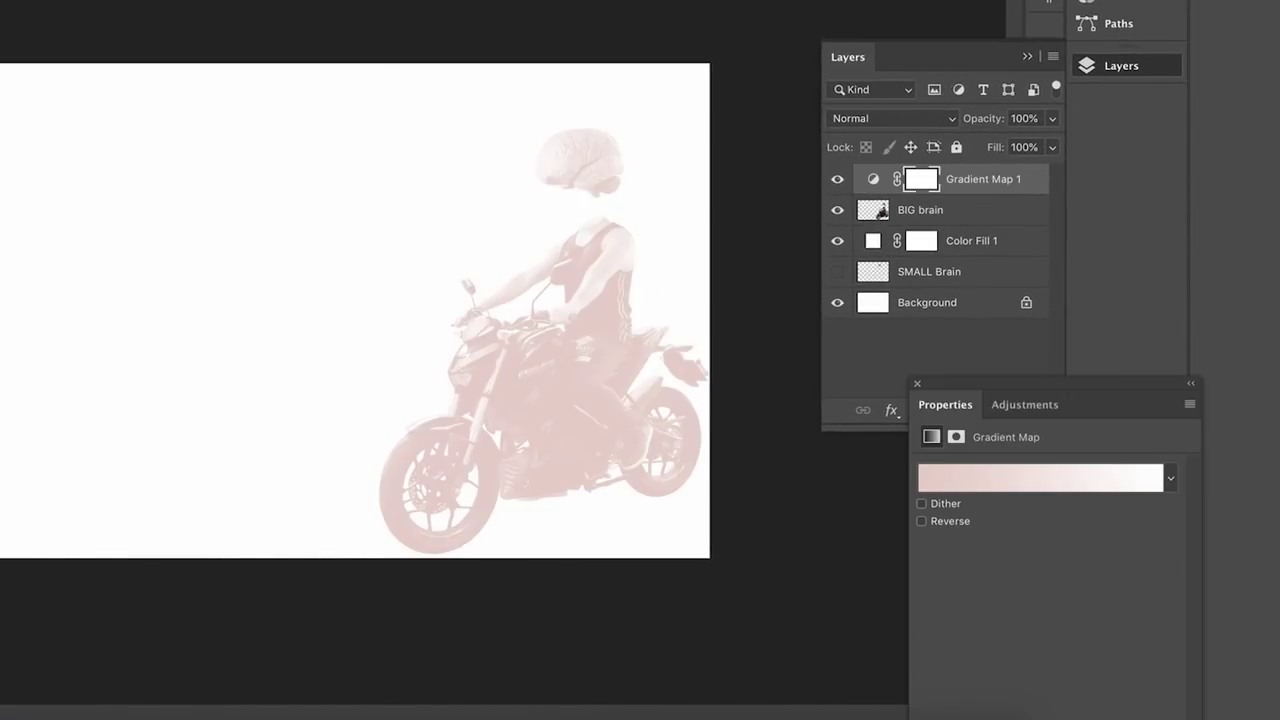
click(996, 478)
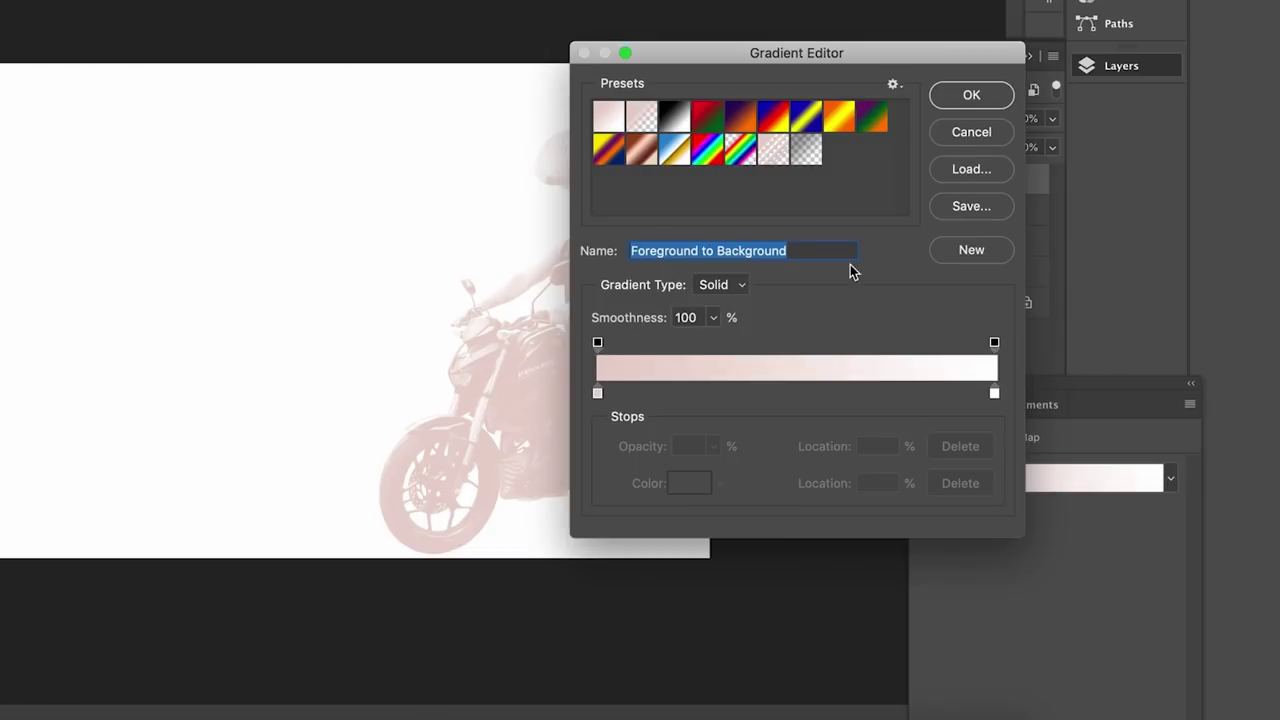
drag(815, 62, 990, 0)
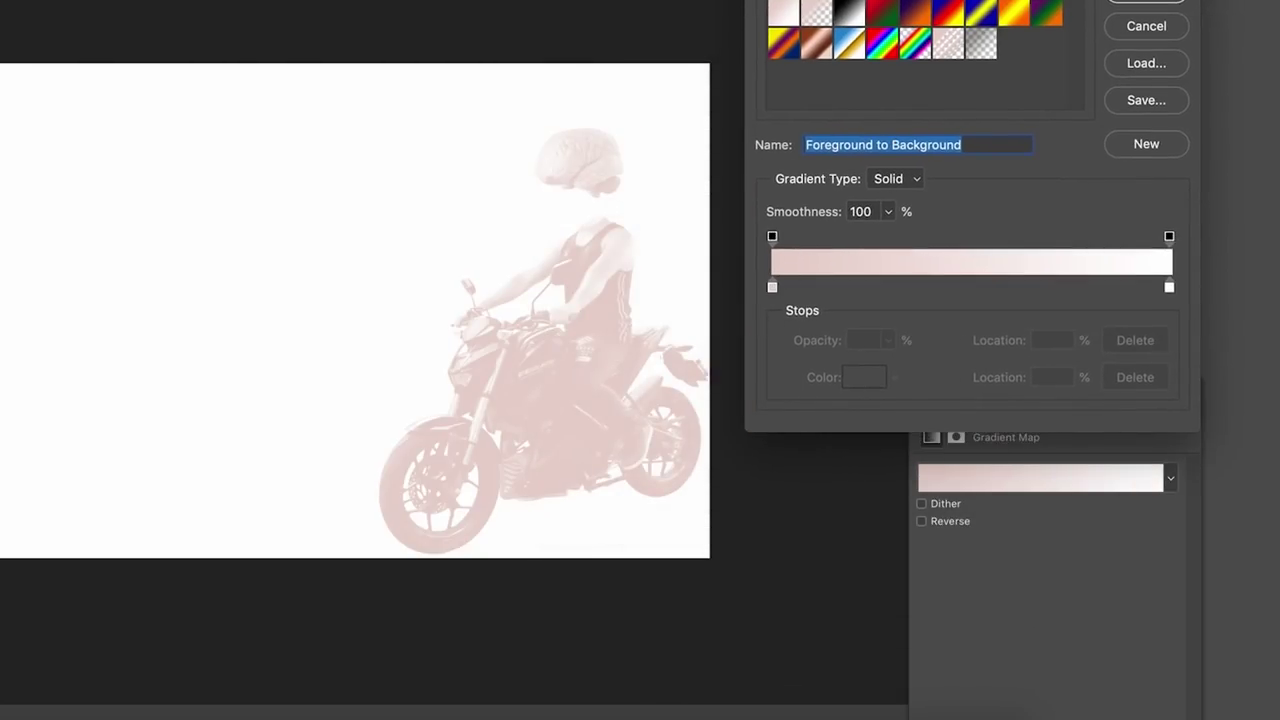
click(912, 20)
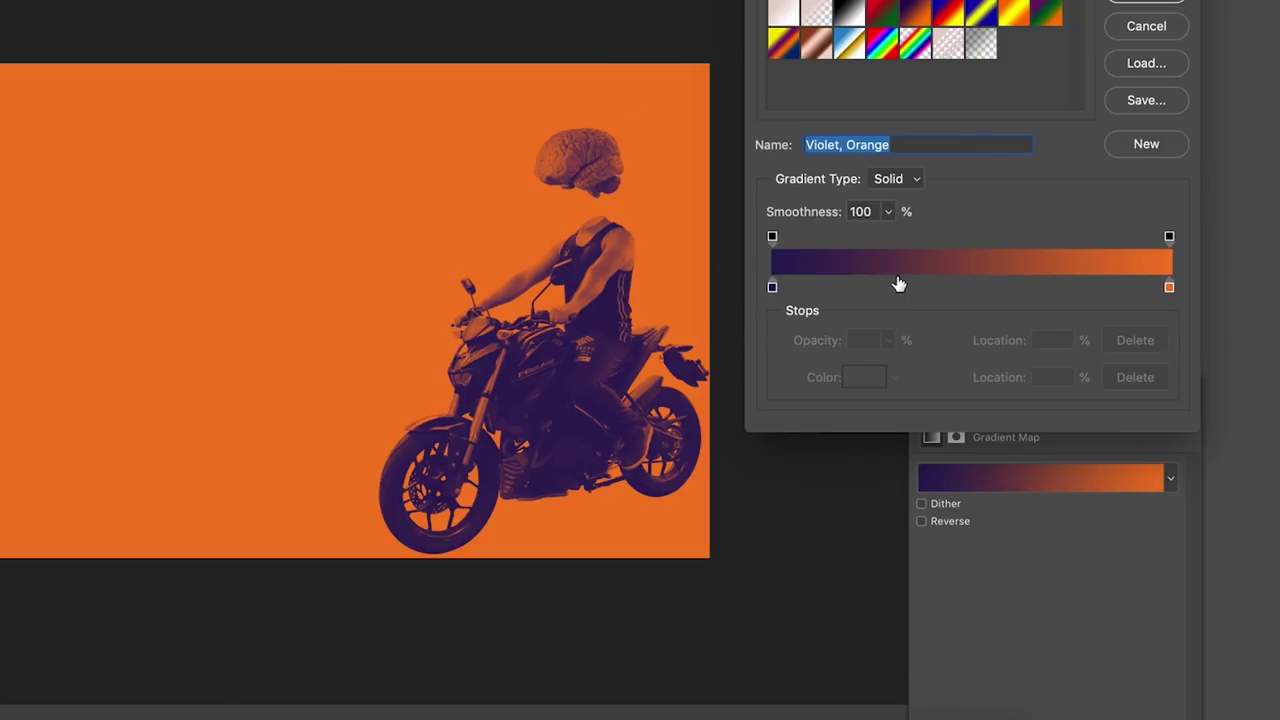
- Brighten the gradient's violet stop, then toggle the map off and on to compare
double_click(773, 288)
click(940, 451)
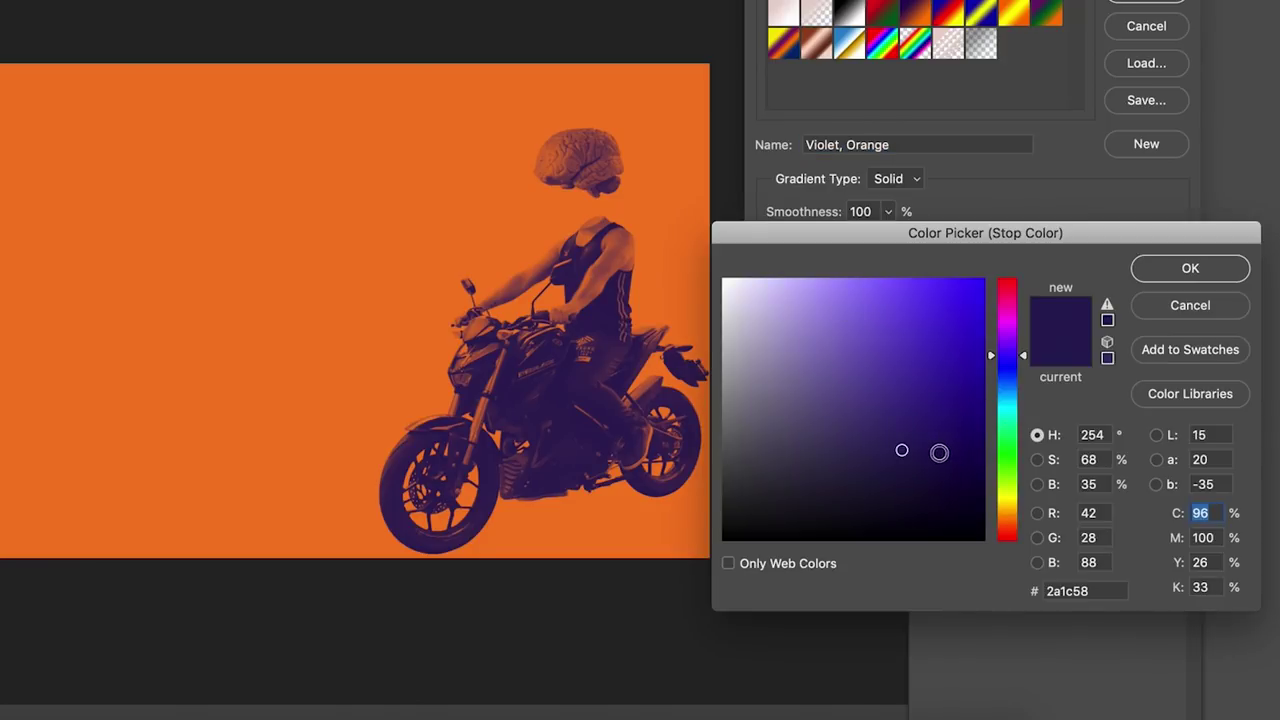
click(928, 371)
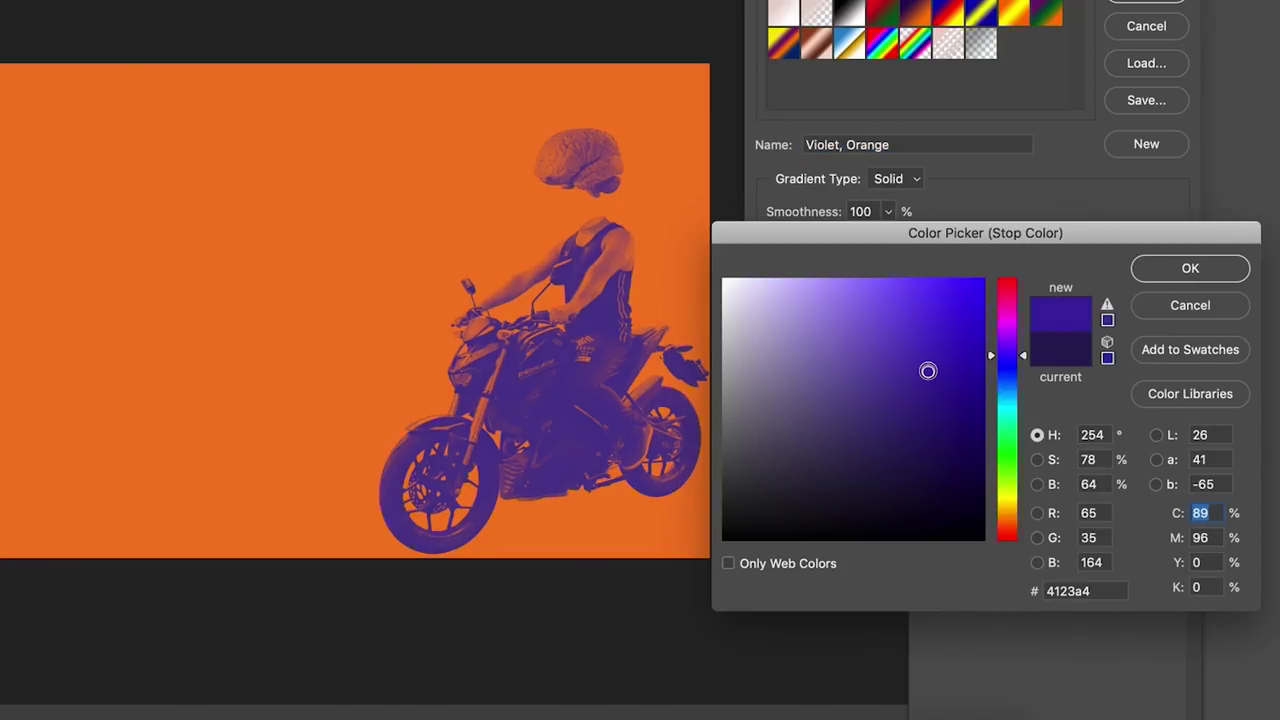
click(928, 385)
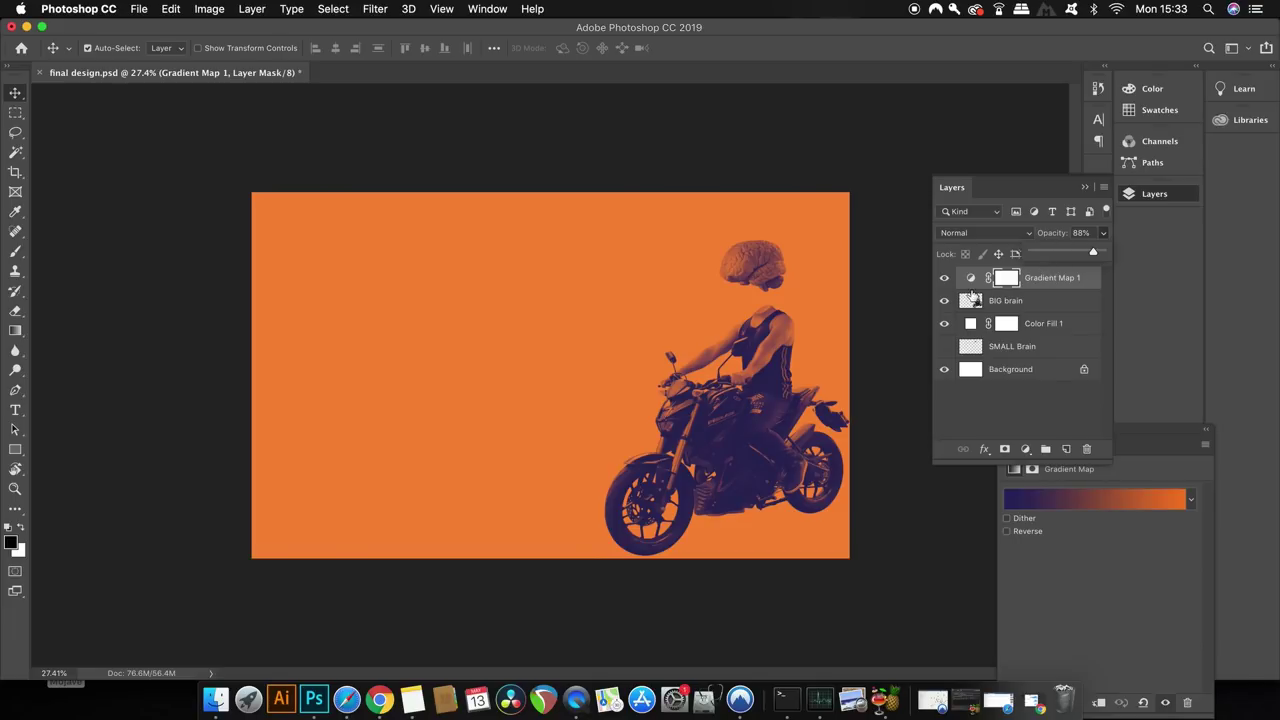
click(944, 279)
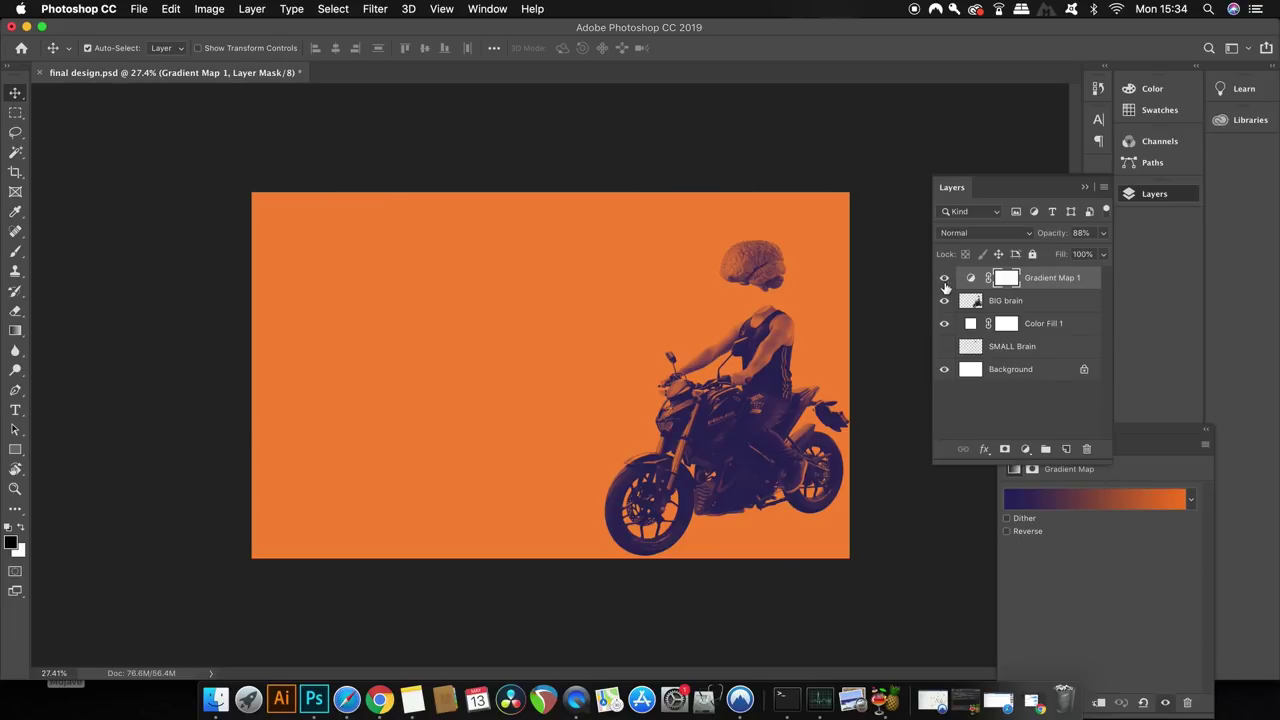
click(944, 279)
click(1046, 277)
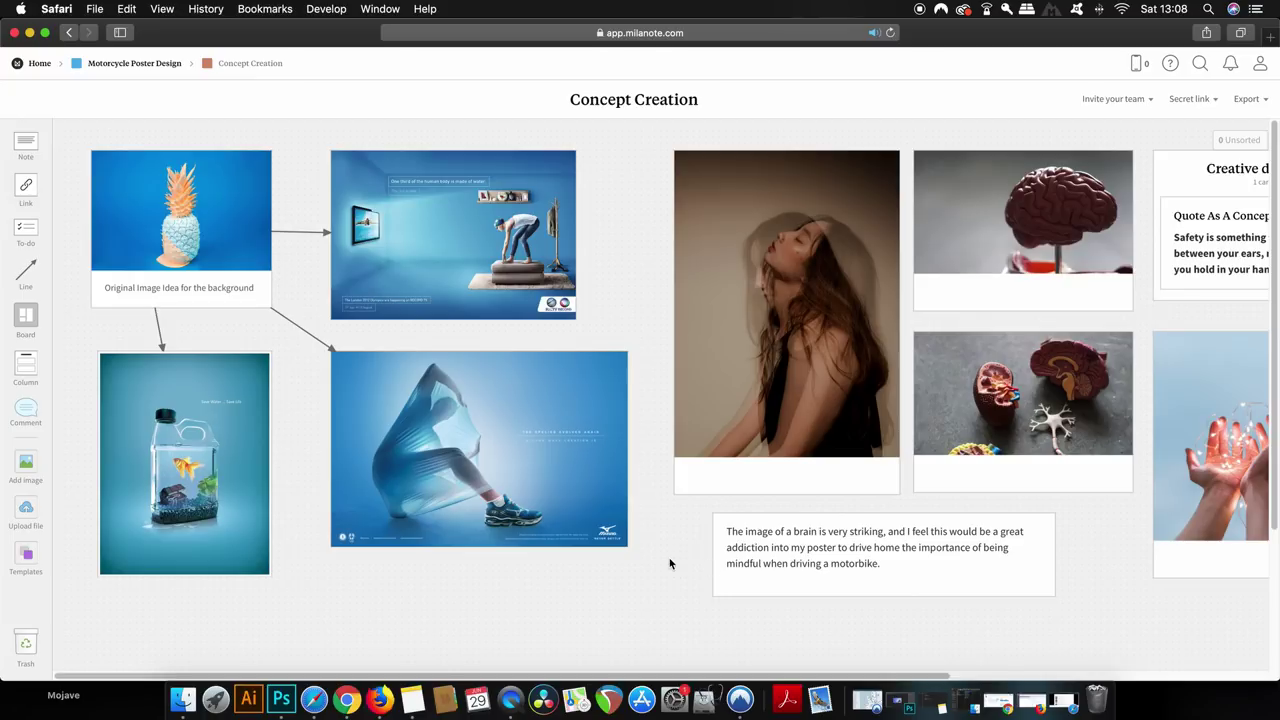
- Resize the shoe poster card so it fits under the TV image
click(617, 403)
drag(627, 546, 884, 680)
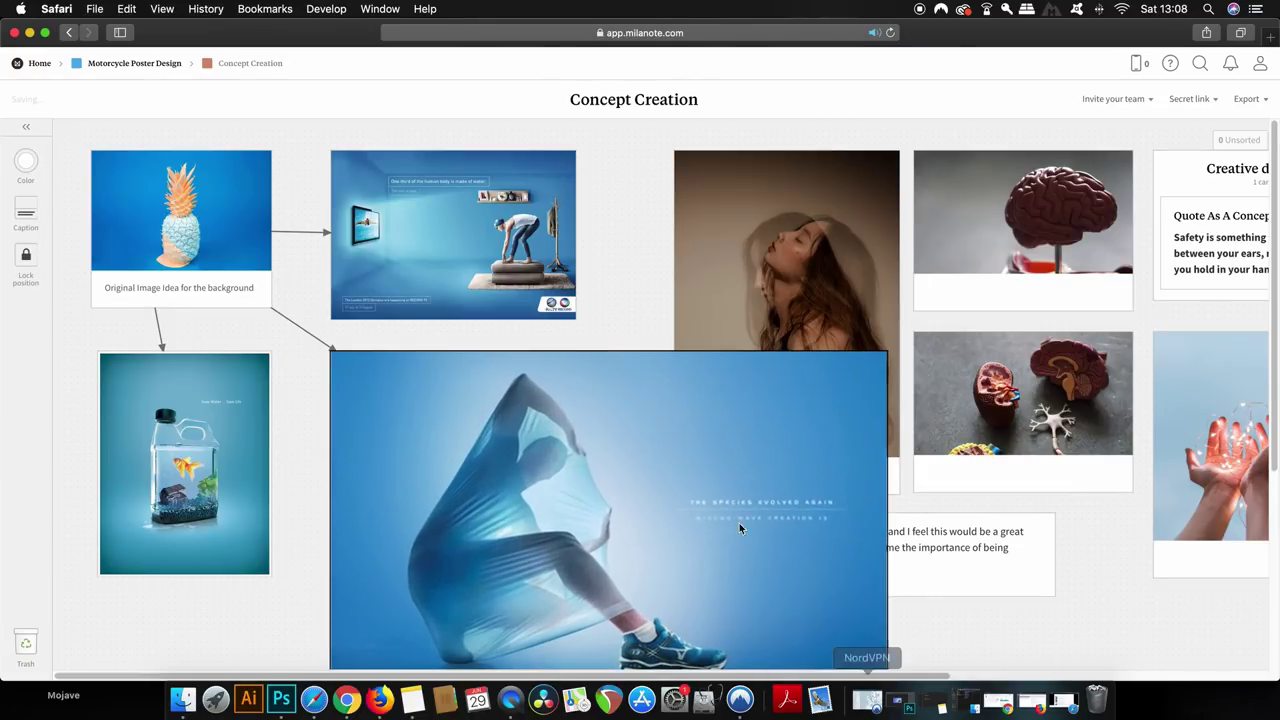
drag(739, 524, 675, 427)
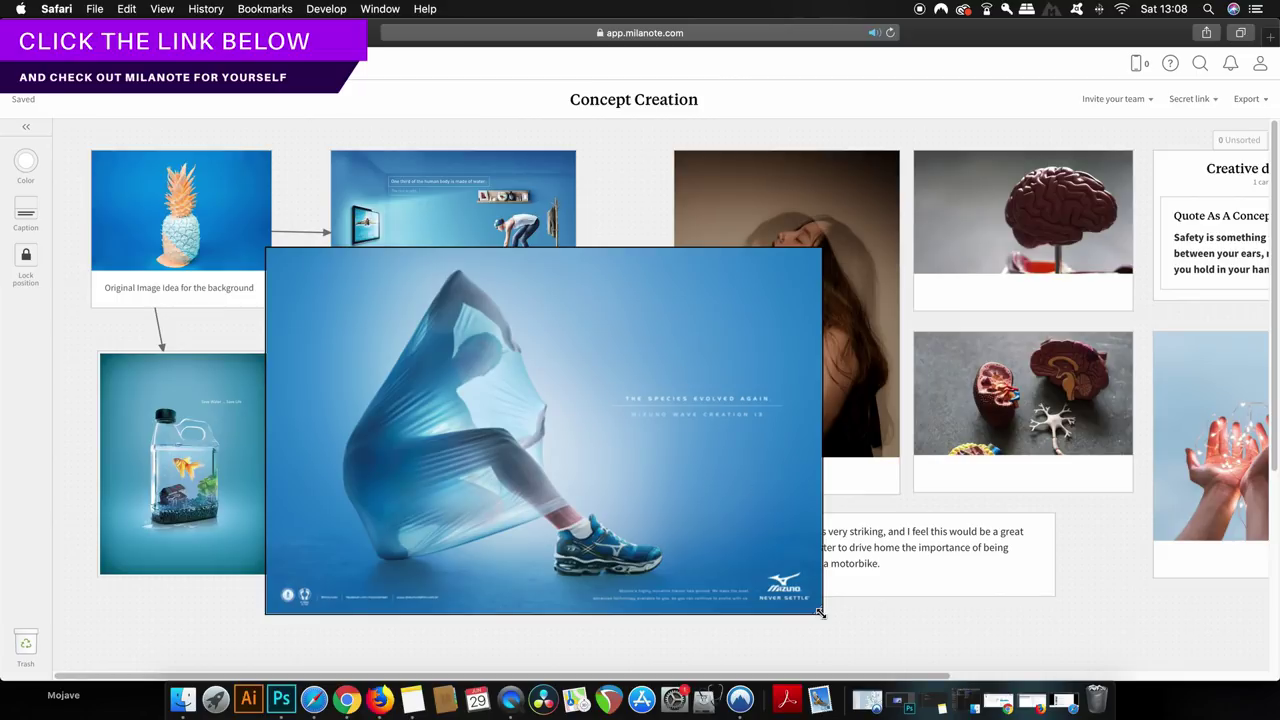
drag(820, 612, 540, 482)
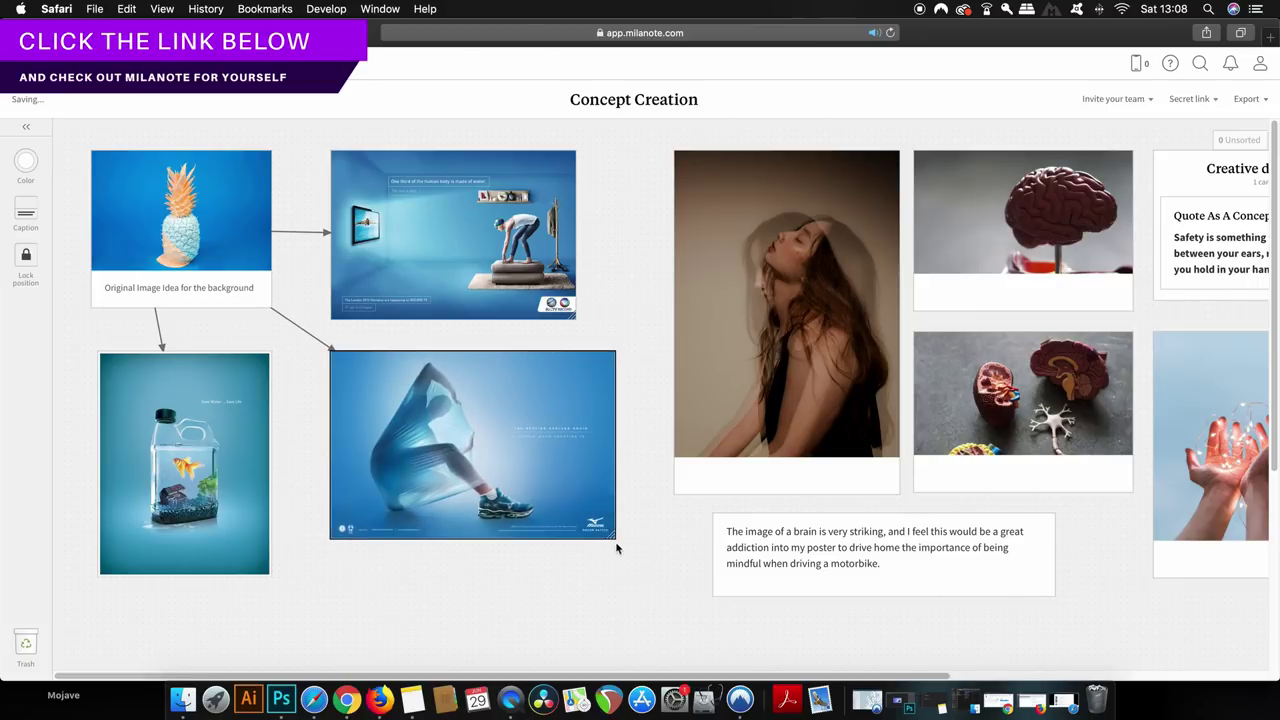
drag(614, 536, 578, 512)
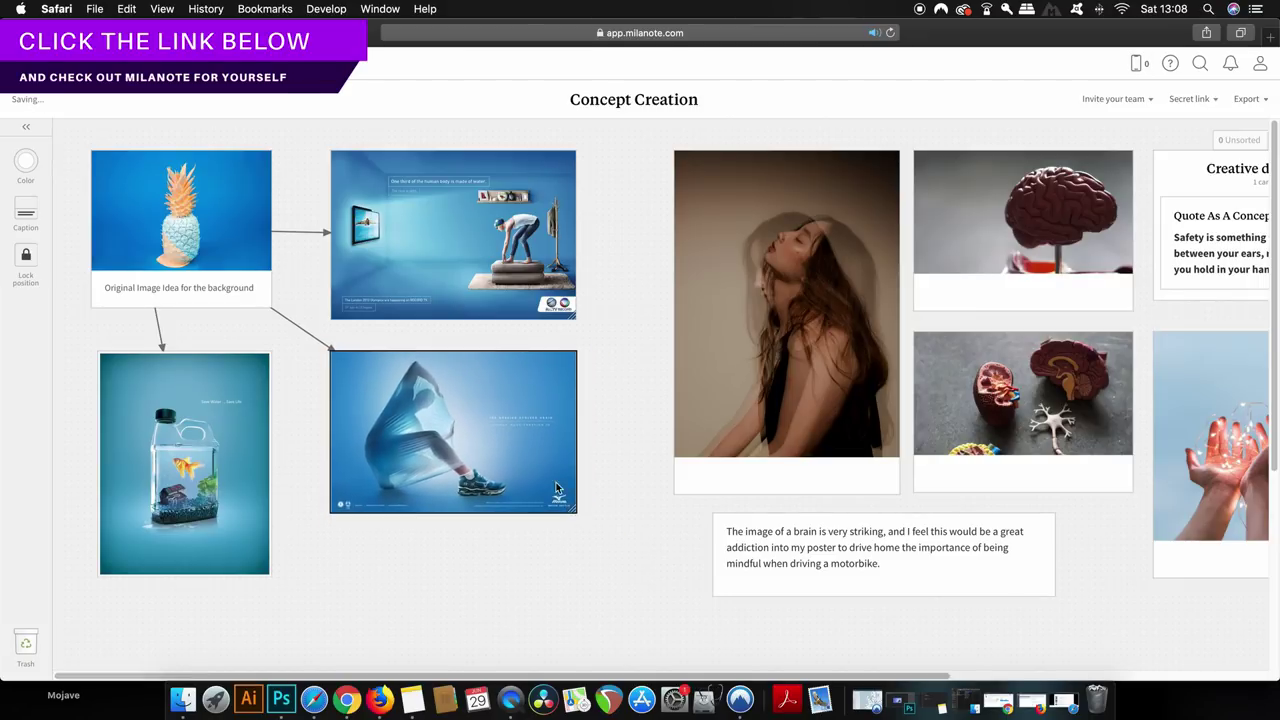
drag(532, 453, 532, 441)
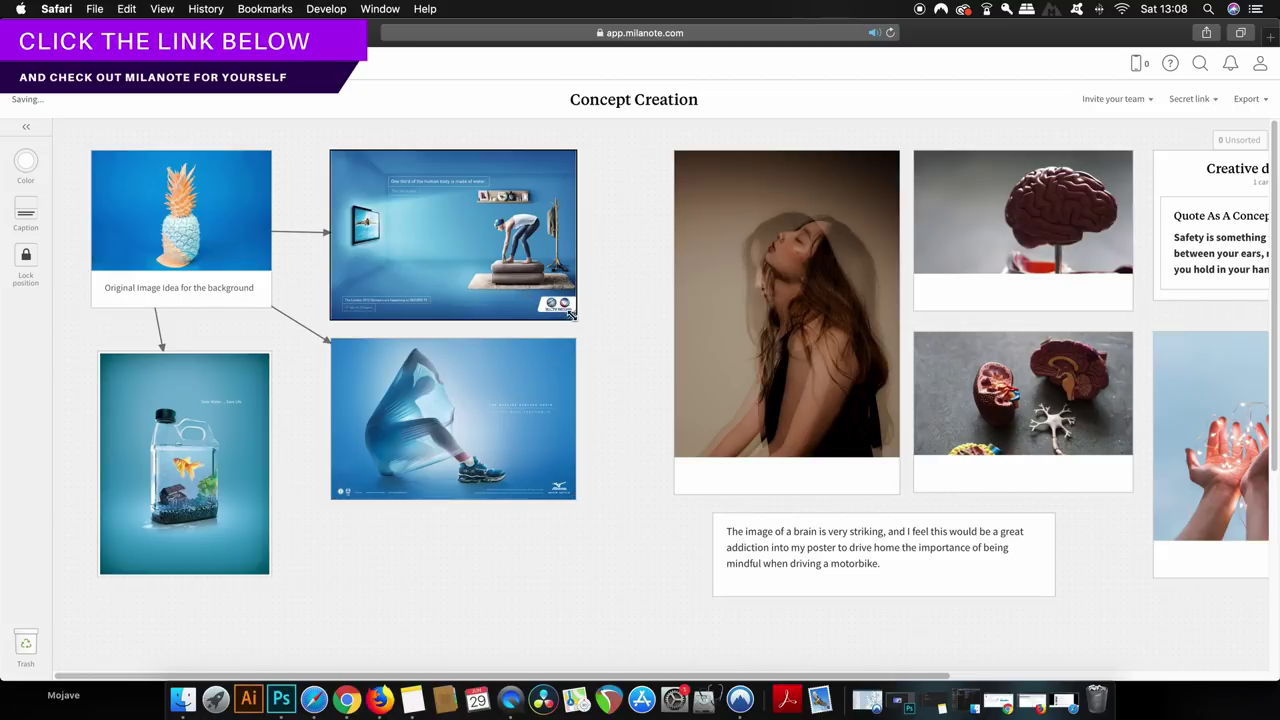
- Bring the TV-and-swimmer reference image to the front and shrink it back down
drag(574, 317, 764, 450)
right_click(487, 230)
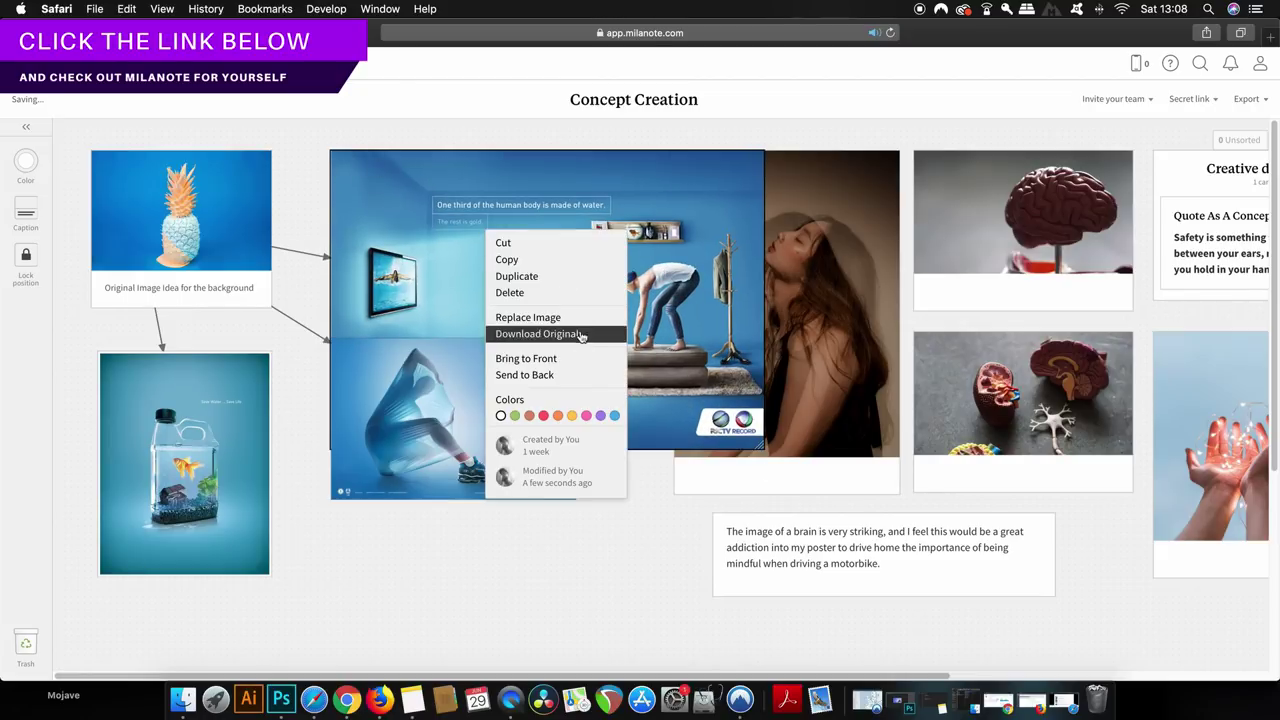
click(583, 359)
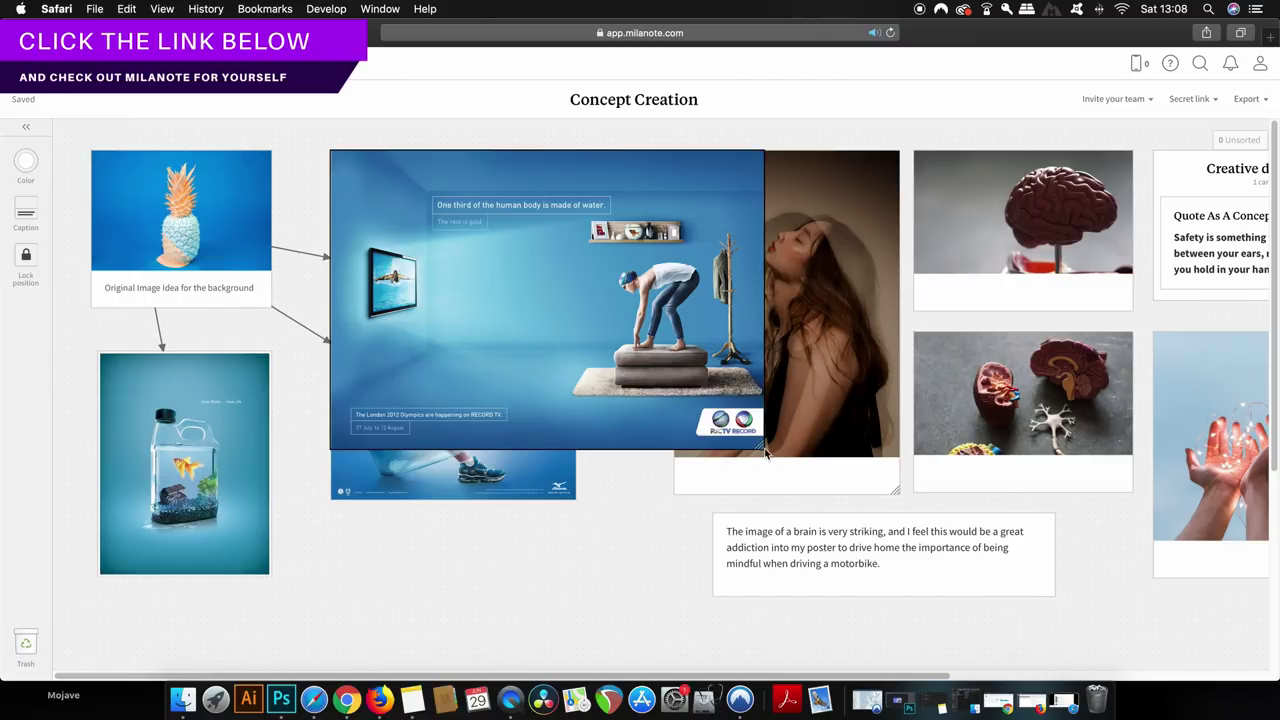
drag(760, 446, 576, 342)
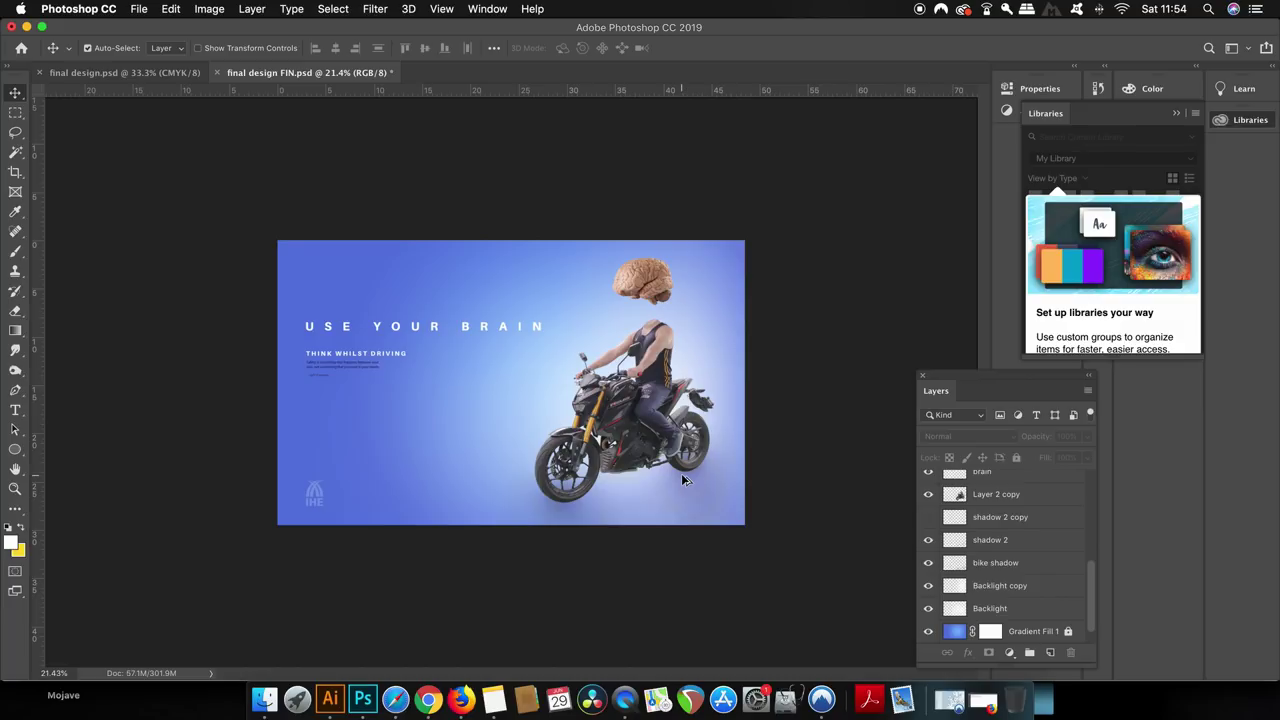
- Create a new layer named Shadow 3 and move it just below Layer 2 copy
key(super+plus)
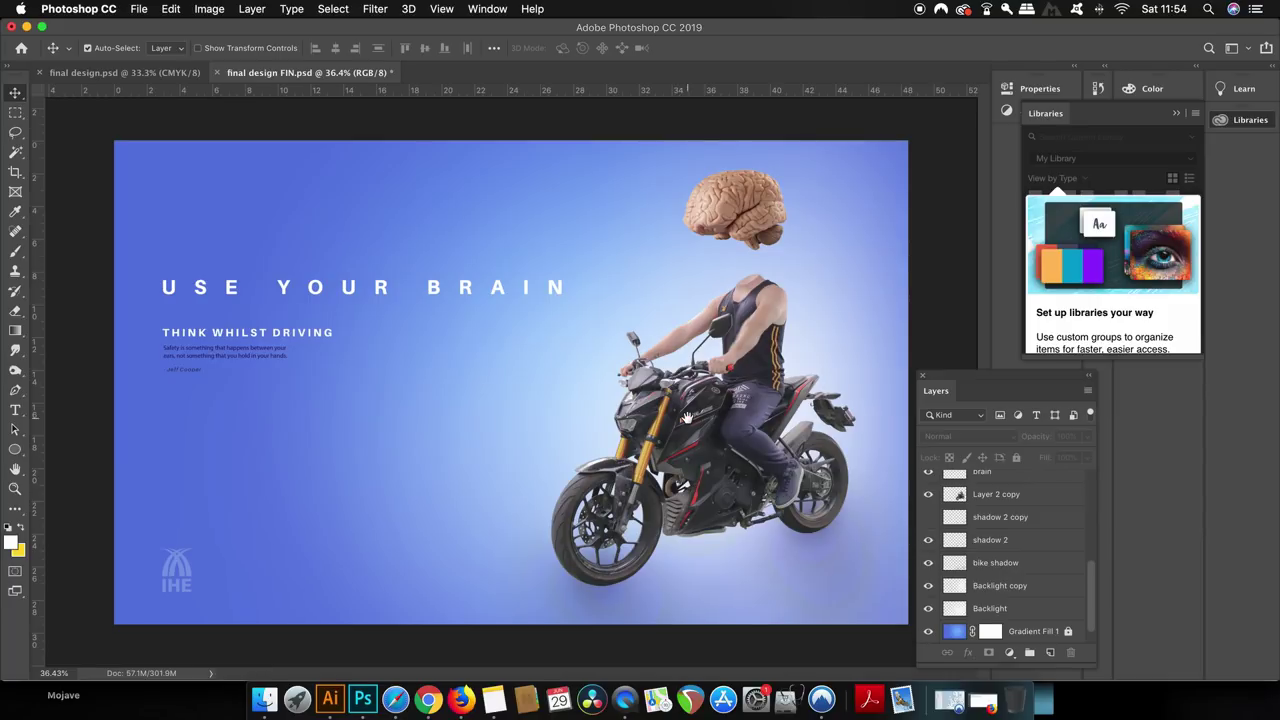
click(139, 8)
click(139, 8)
click(264, 8)
mouse_move(275, 31)
click(460, 34)
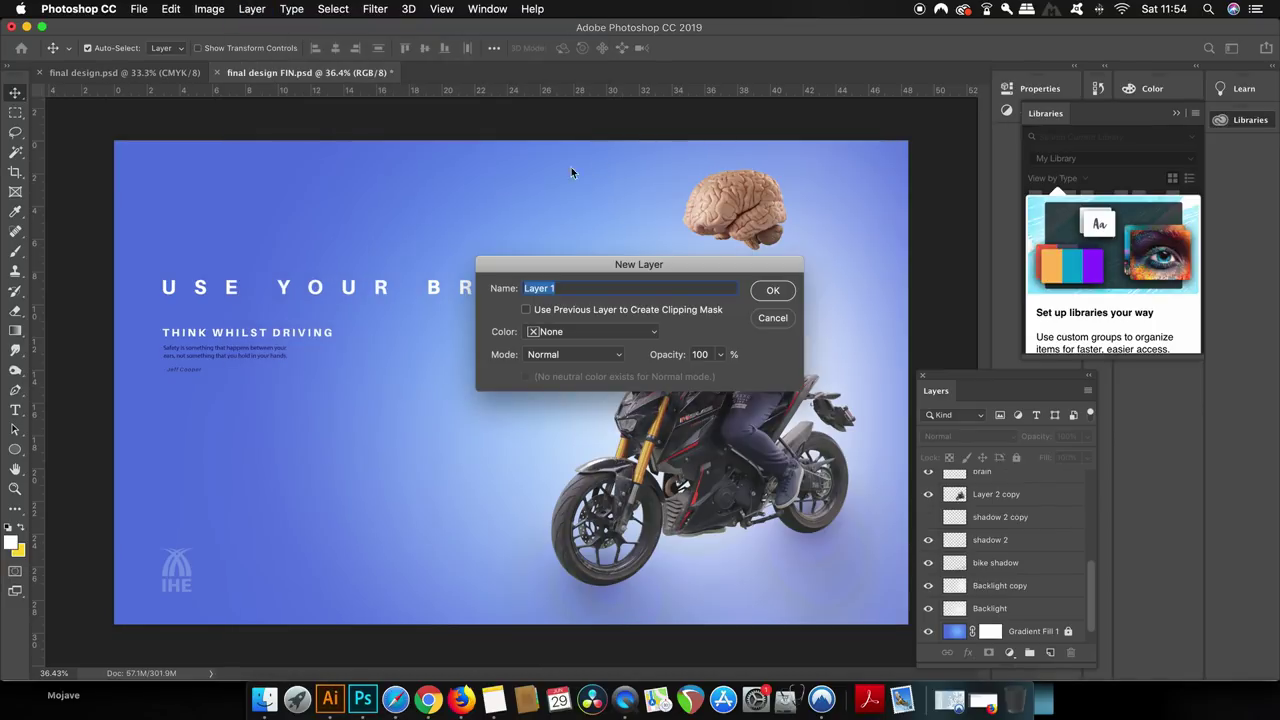
text(Shadow 3)
key(Return)
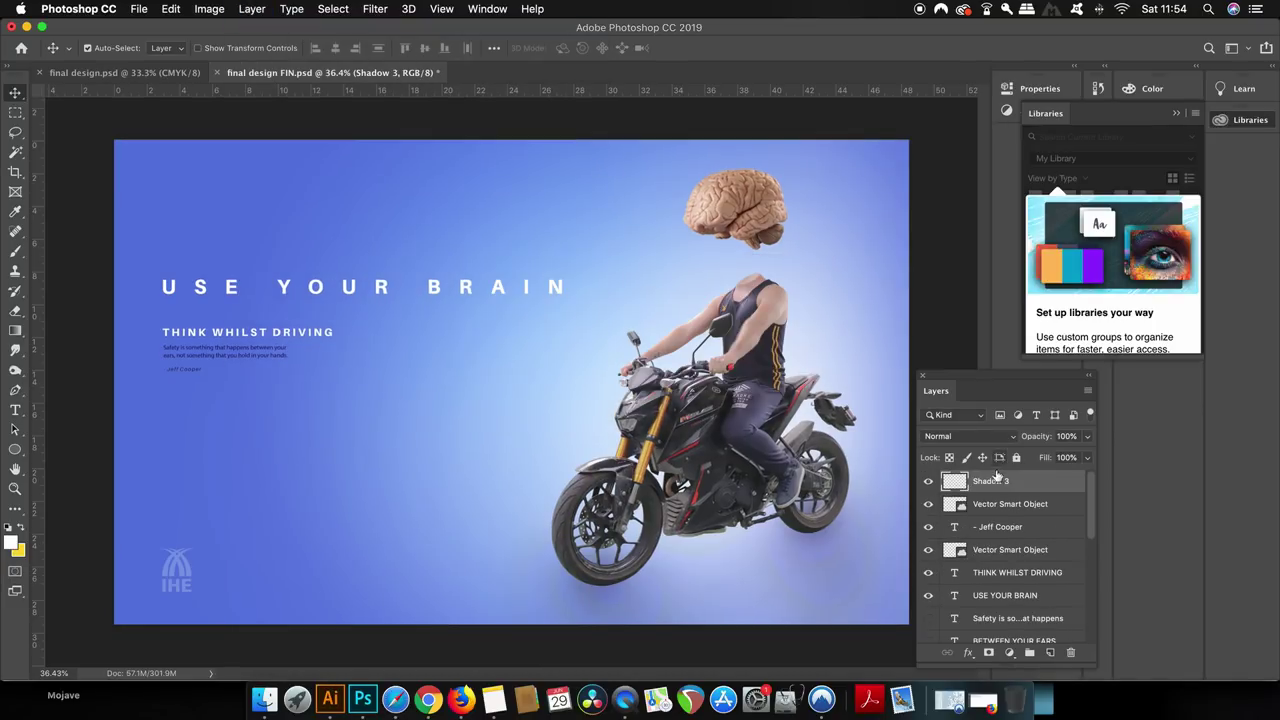
drag(998, 481, 1005, 585)
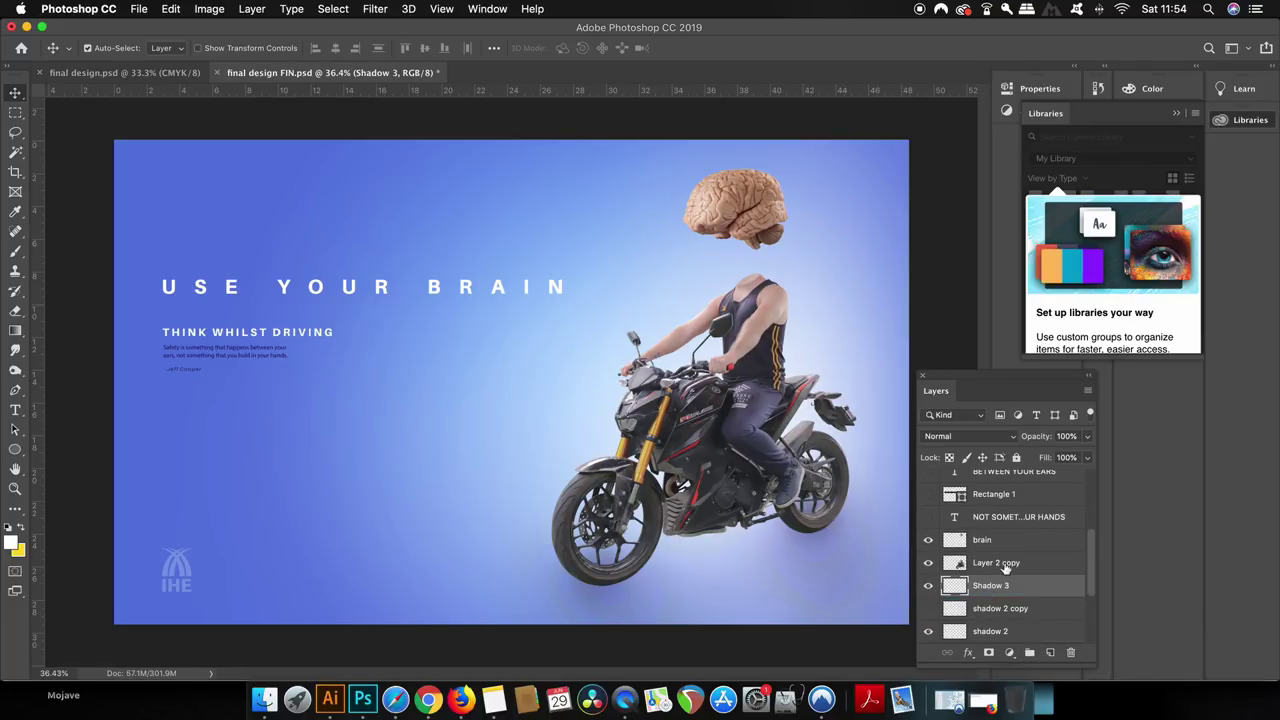
- Set the foreground colour to near-black 232329
click(13, 544)
mouse_move(852, 508)
mouse_down()
mouse_move(837, 554)
mouse_move(865, 547)
mouse_up()
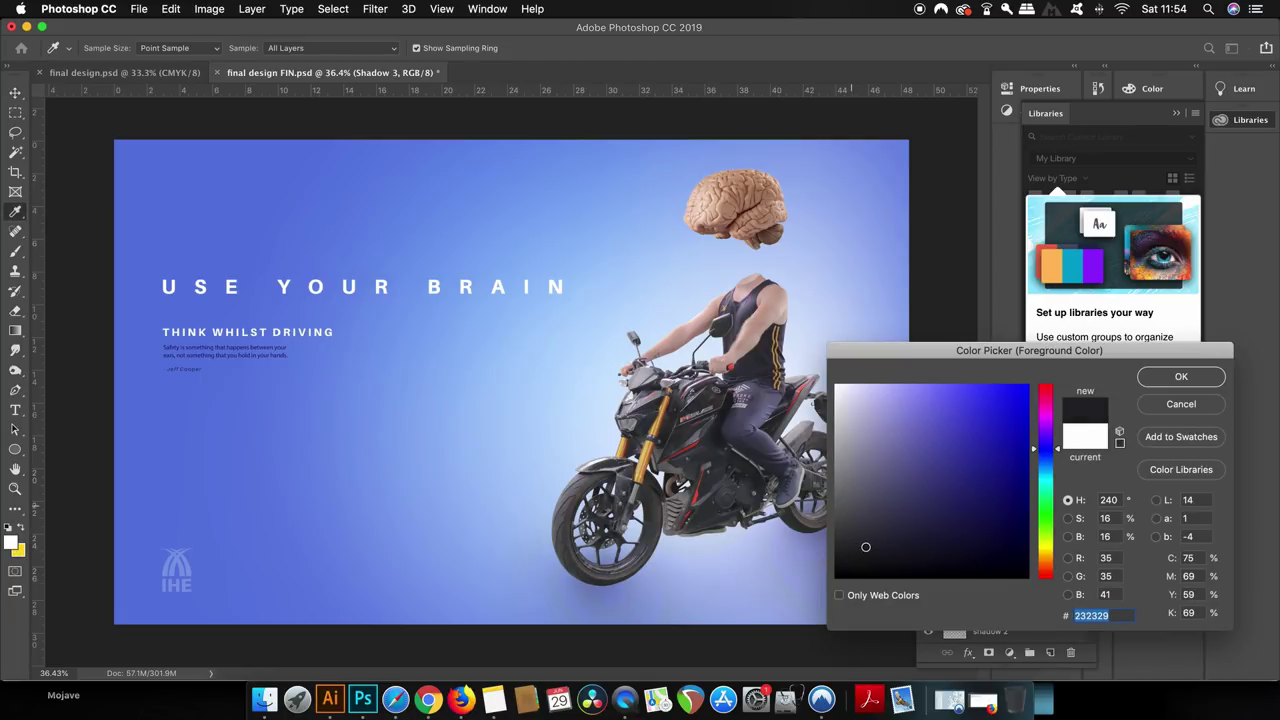
click(1179, 376)
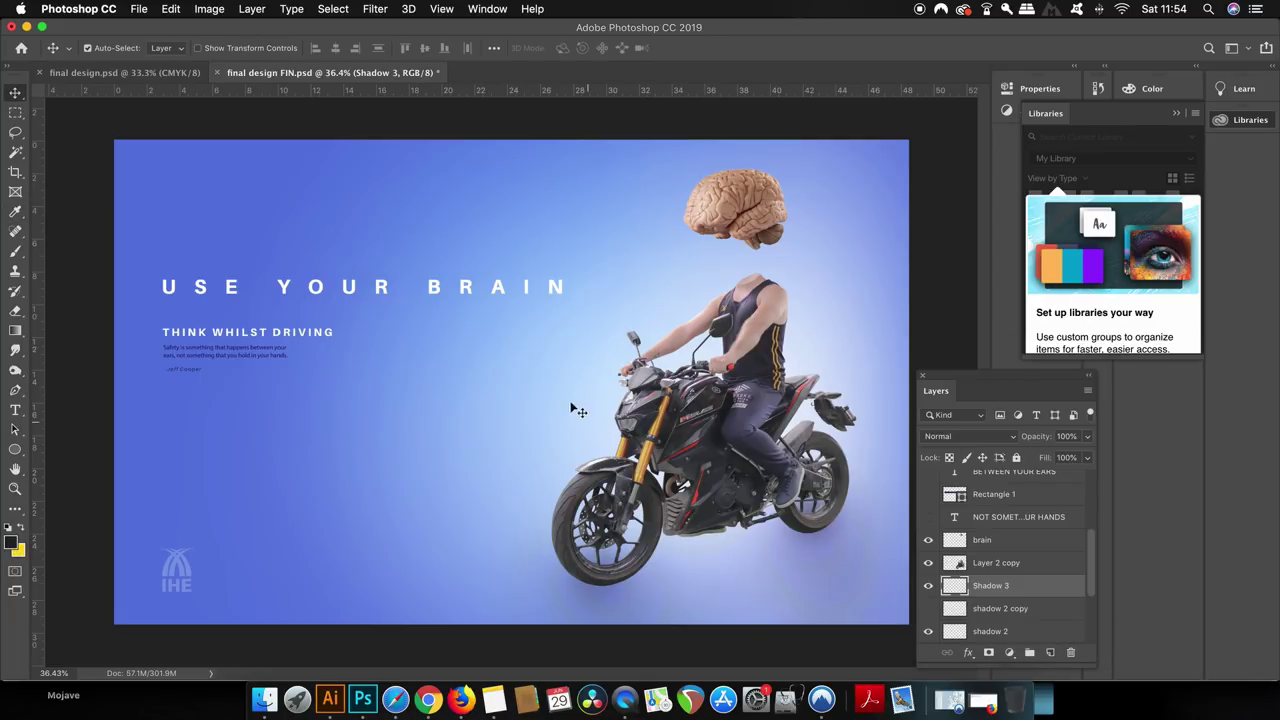
- Switch to the Brush tool at 3% opacity for shading on Shadow 3
key(b)
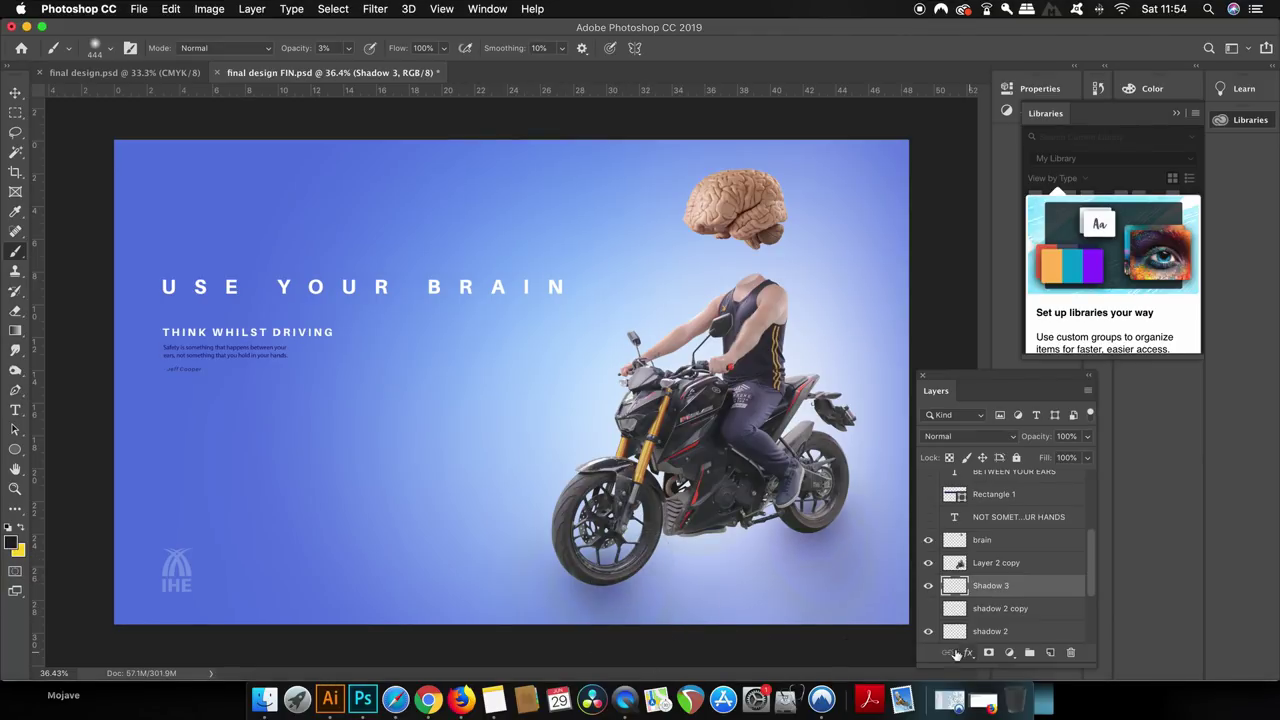
scroll(733, 563, down, 3)
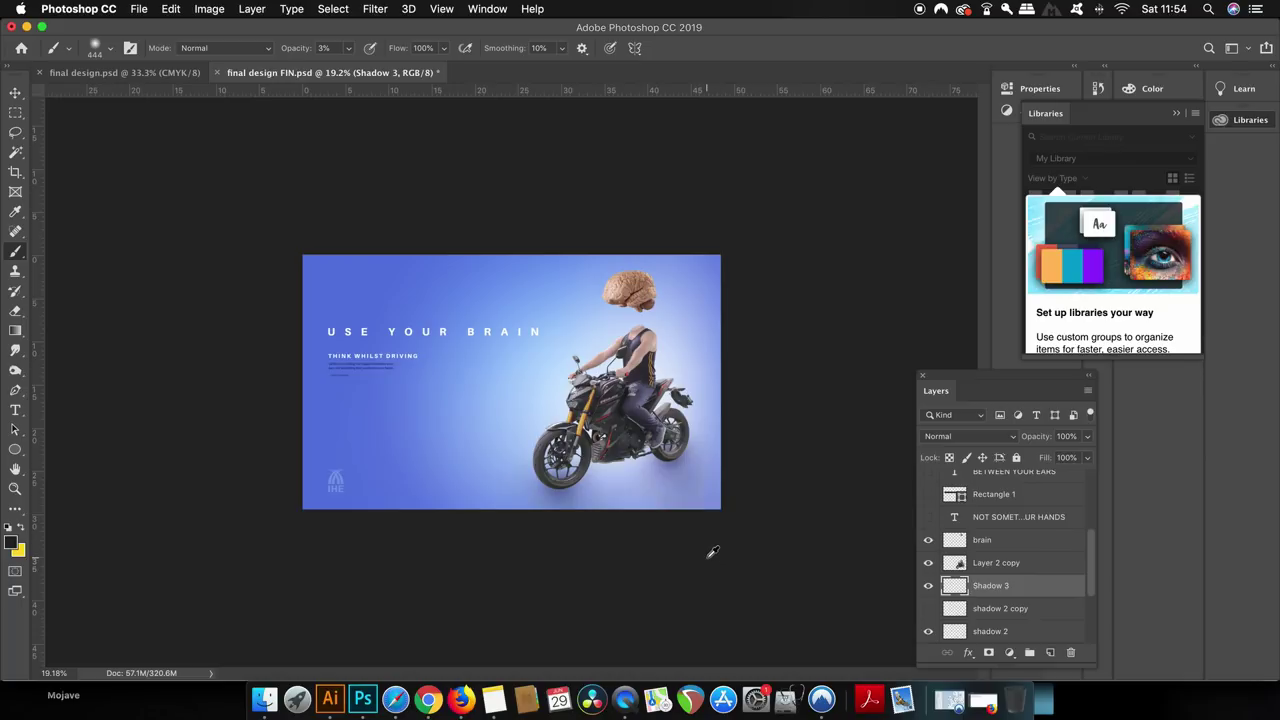
scroll(712, 552, up, 3)
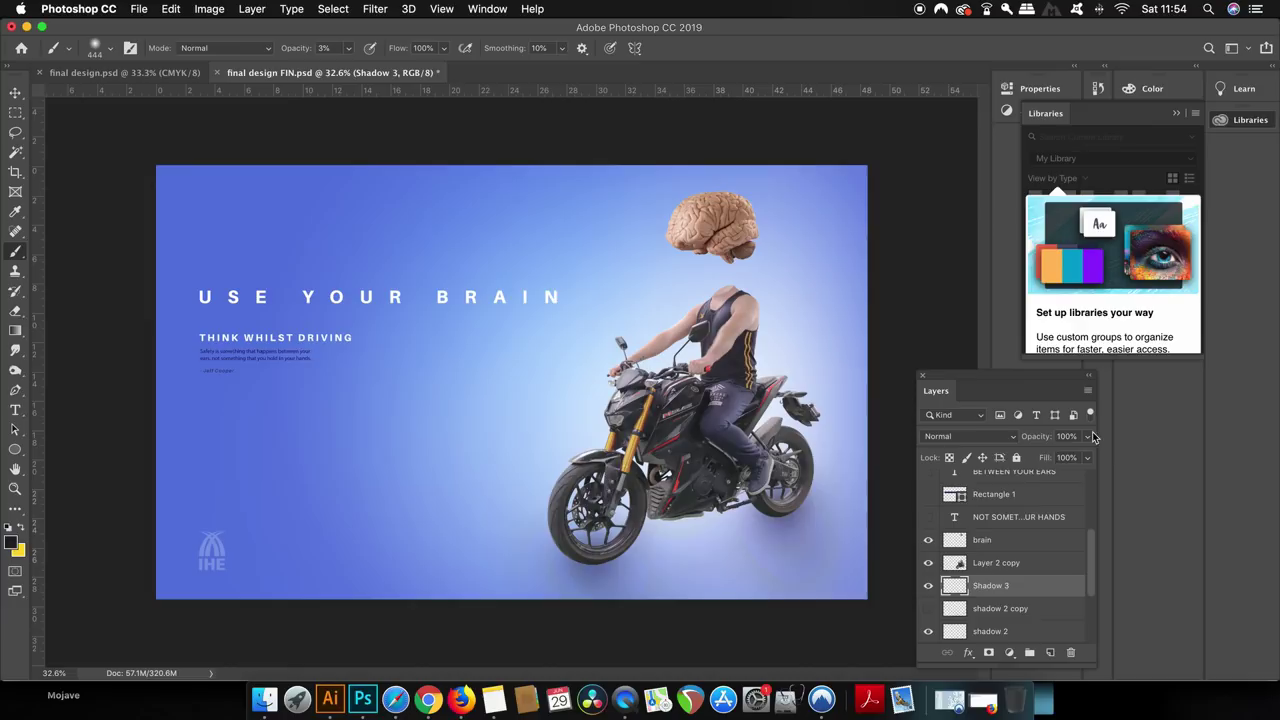
click(1002, 440)
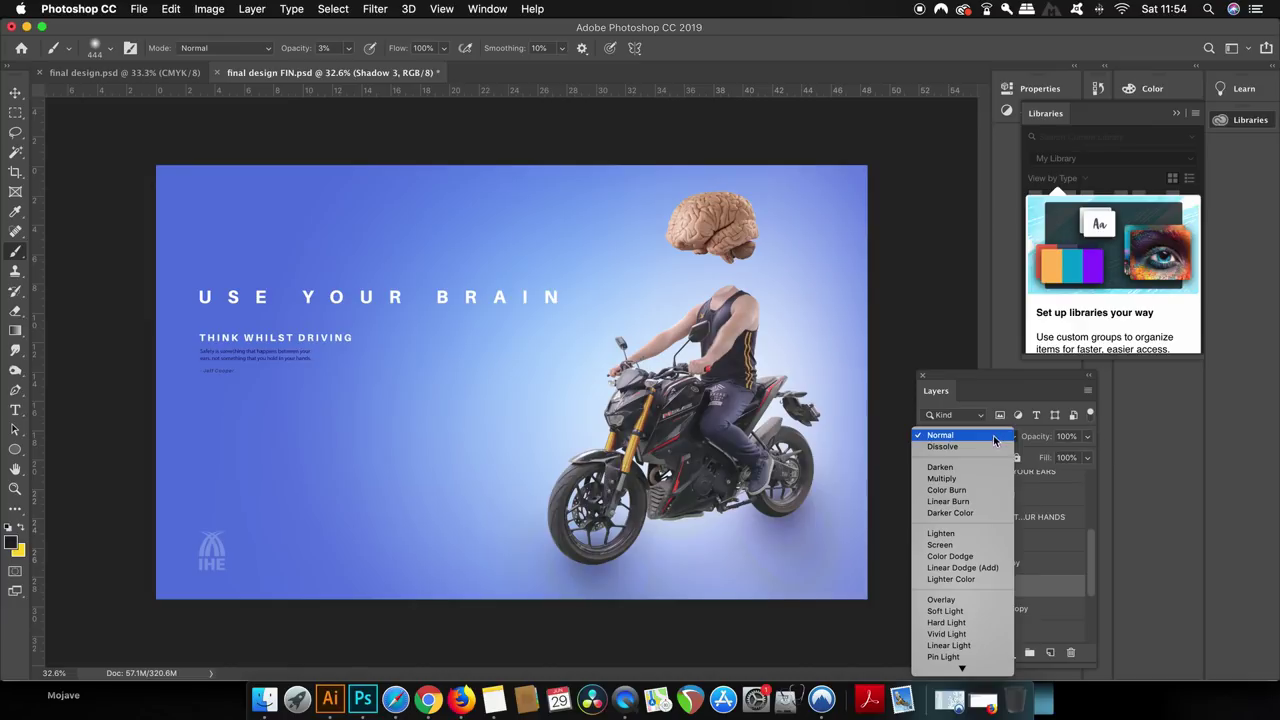
- Set Shadow 3 to Vivid Light and apply a 56.0-pixel Gaussian Blur
click(978, 638)
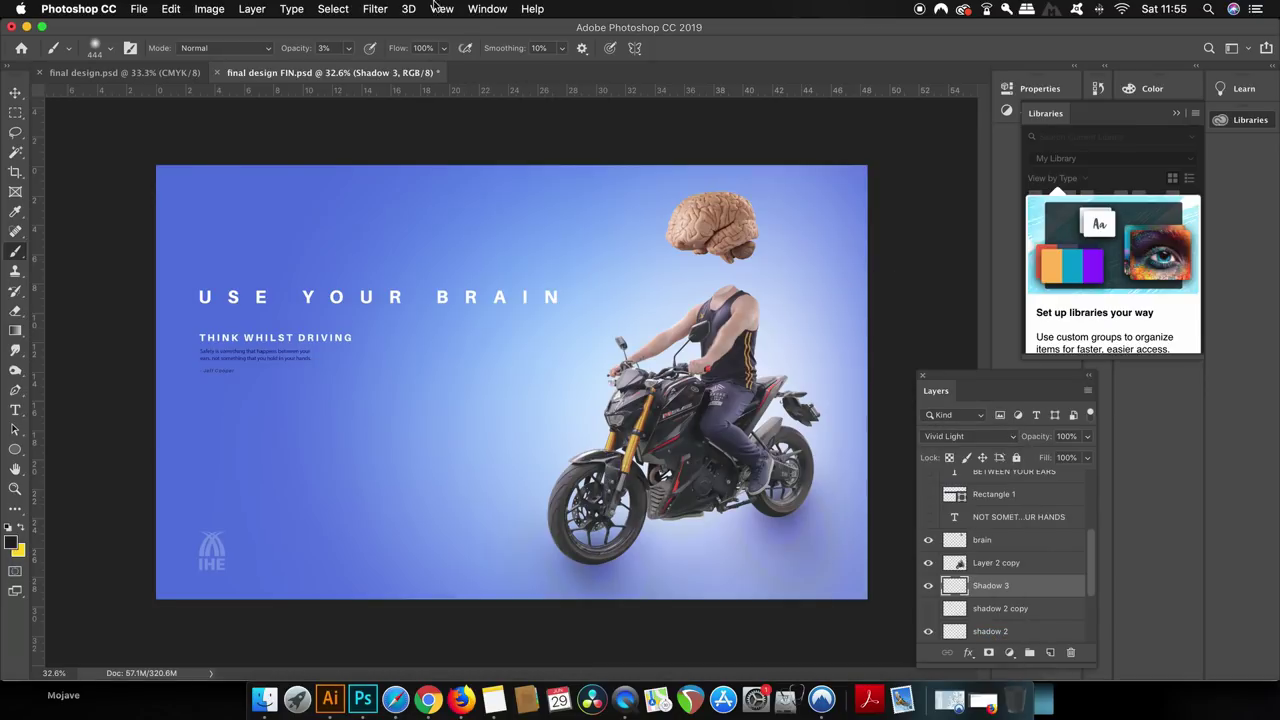
click(375, 9)
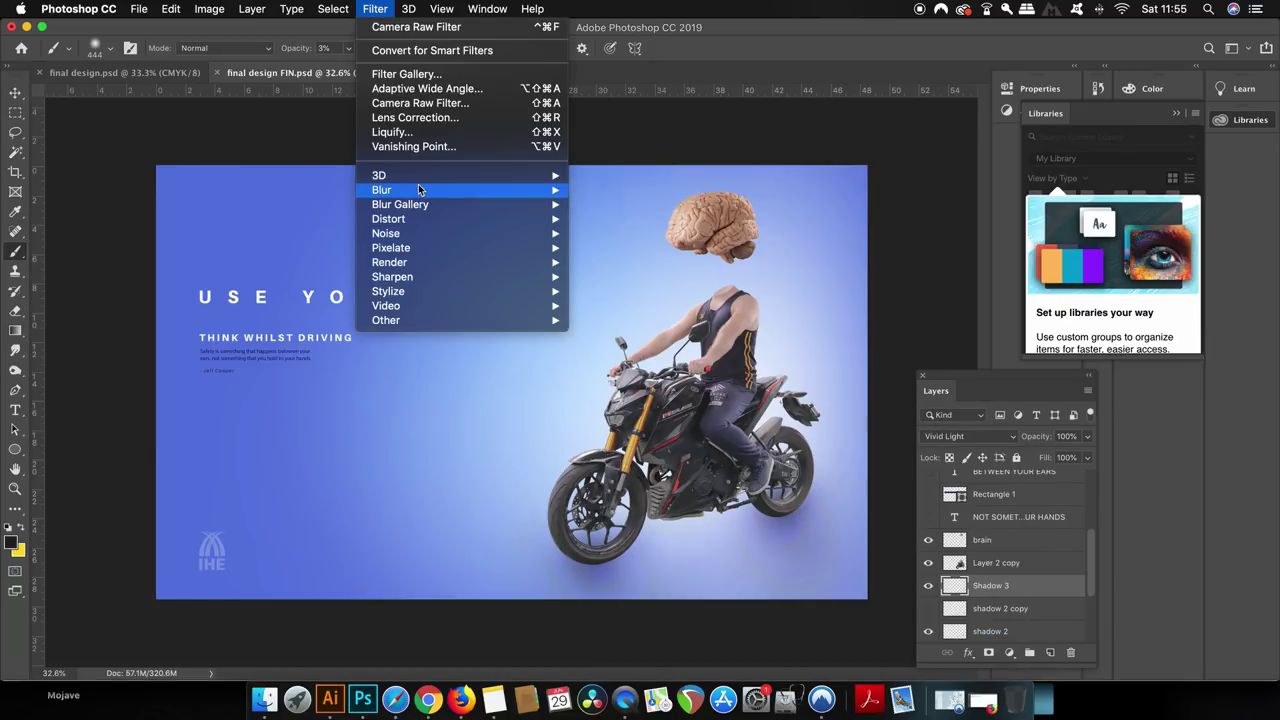
mouse_move(420, 189)
click(613, 246)
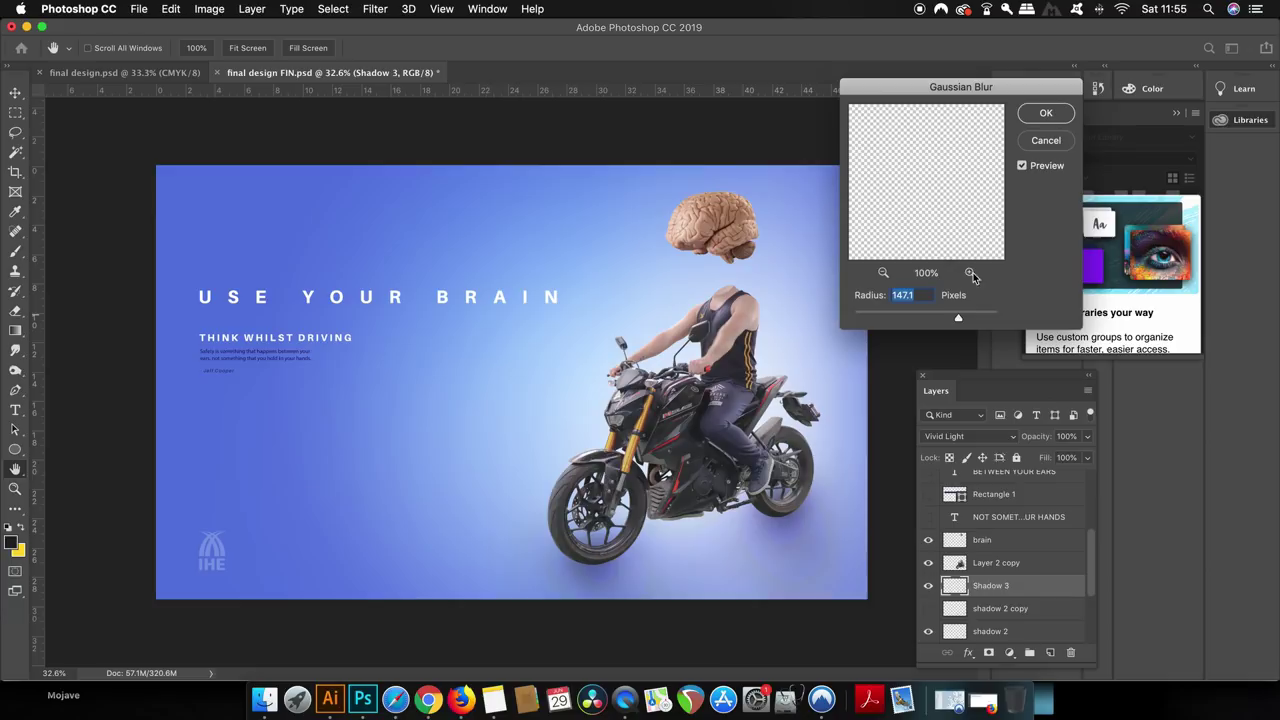
drag(956, 317, 925, 320)
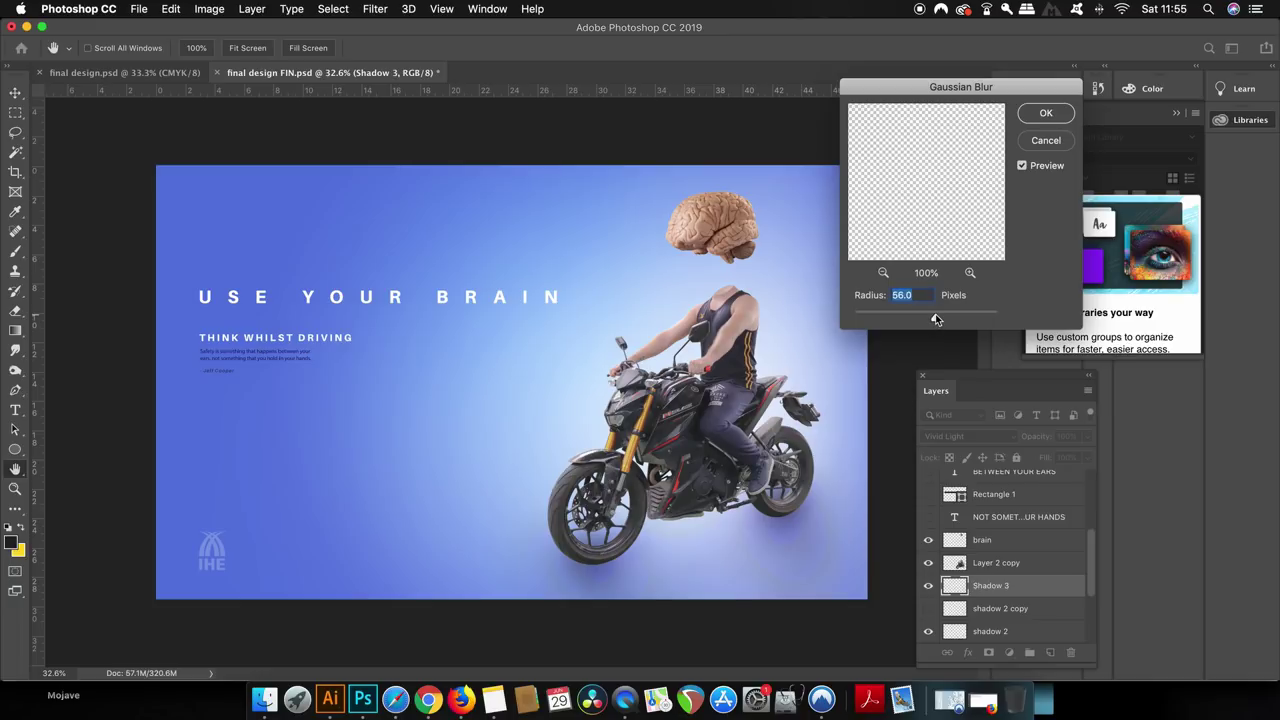
click(1050, 121)
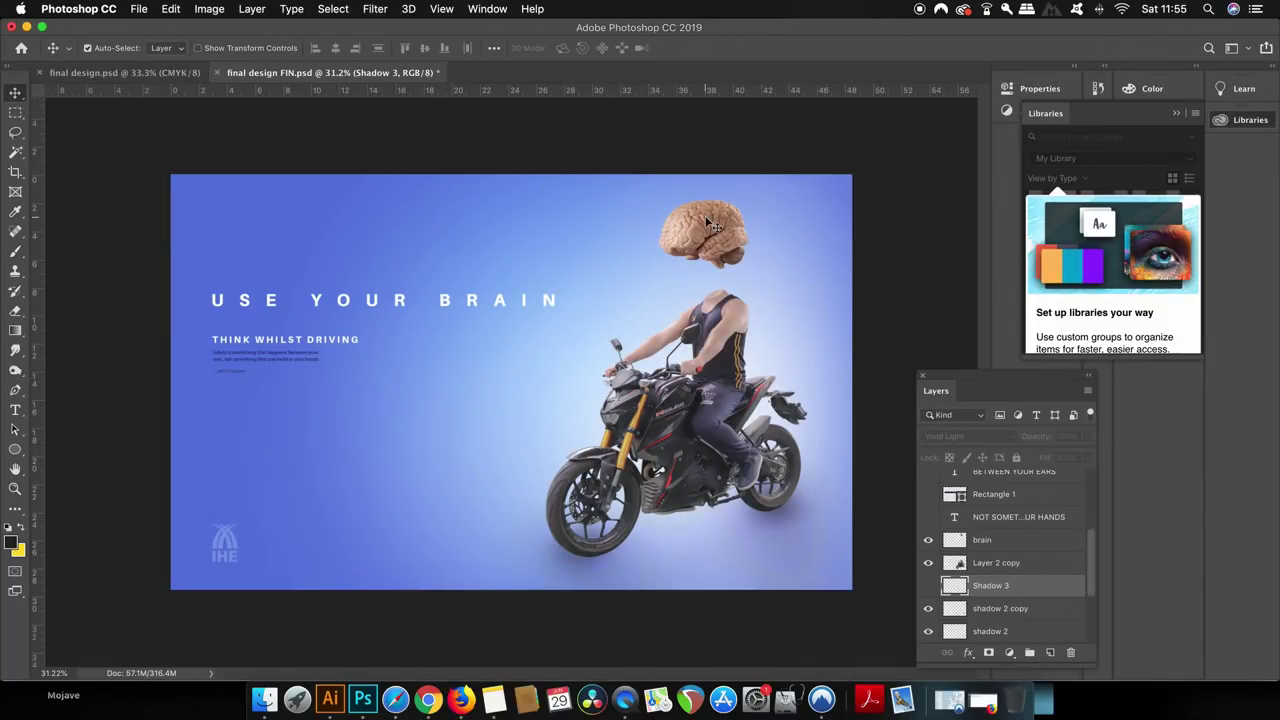
- Apply a Camera Raw Filter to the brain layer: Exposure +0.15, Contrast -15, Clarity -13
click(716, 226)
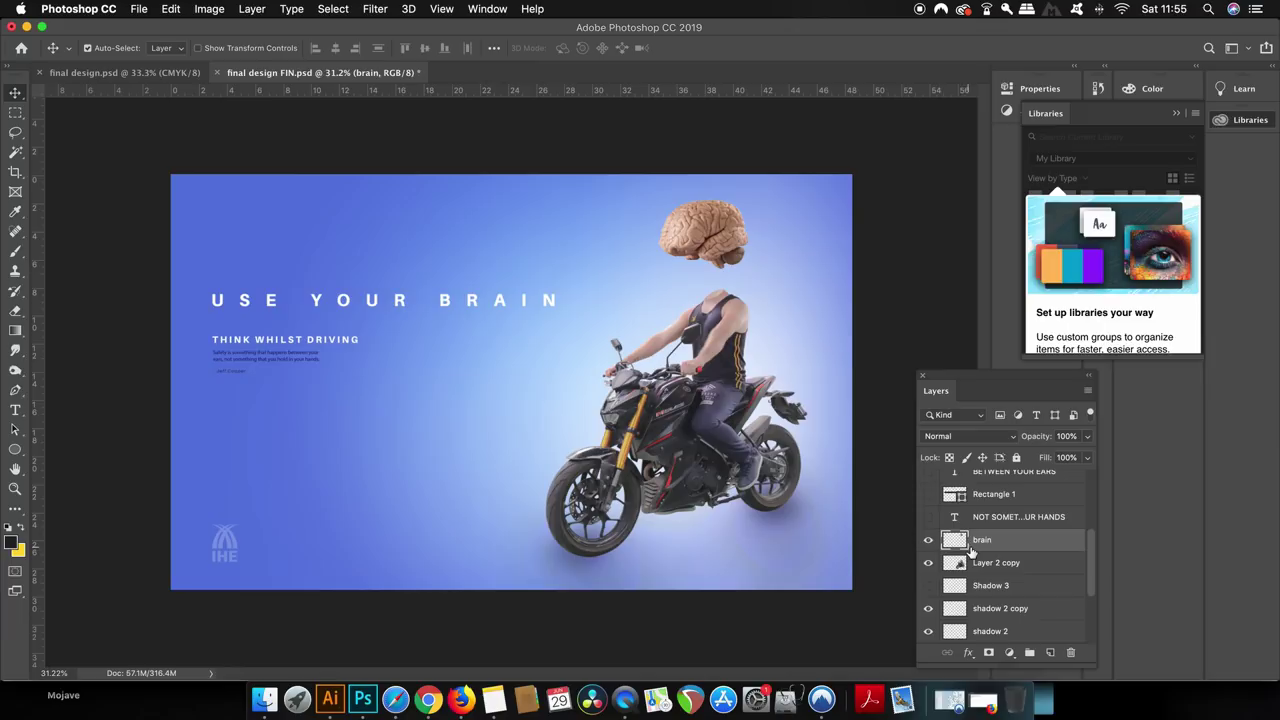
click(374, 8)
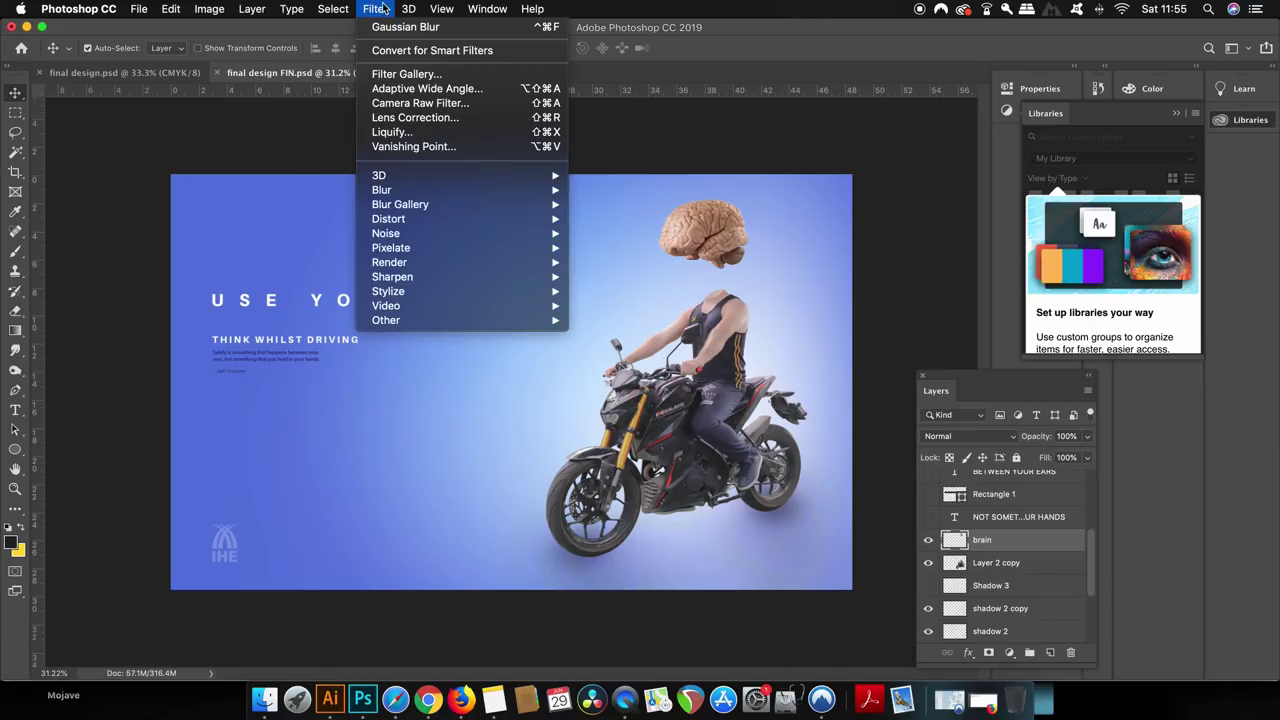
click(476, 104)
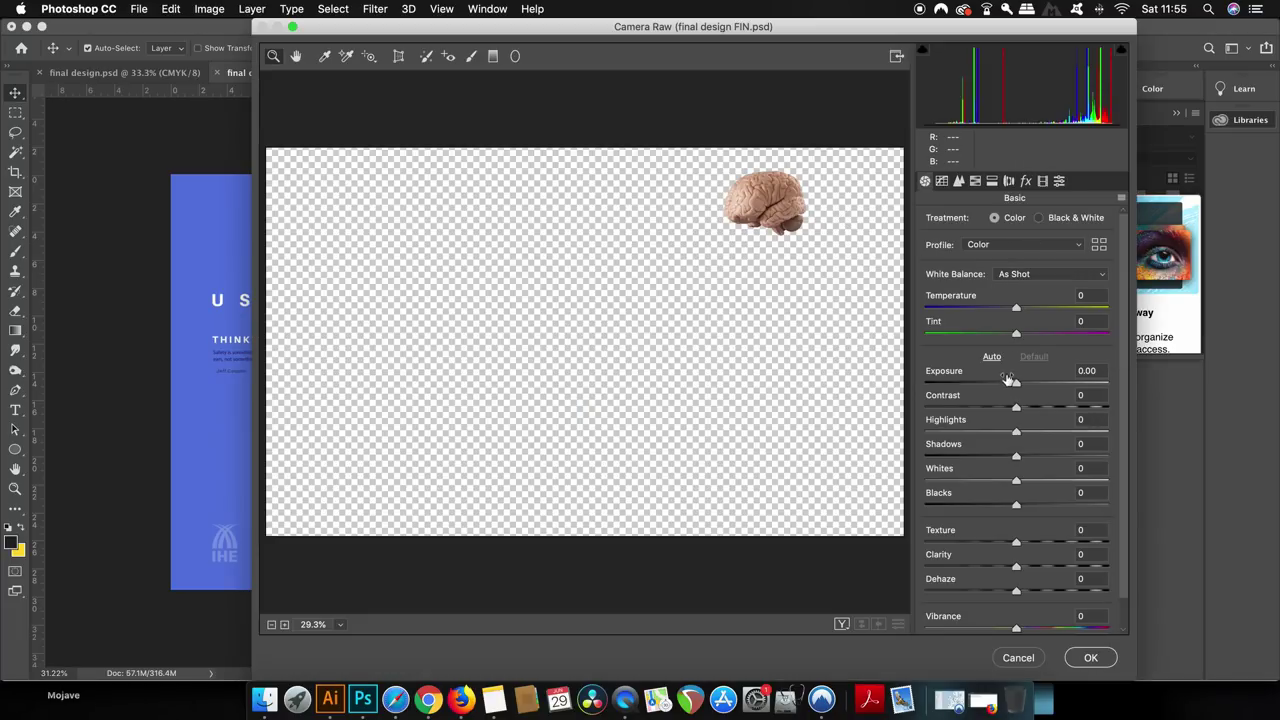
mouse_move(1012, 409)
mouse_down()
mouse_move(980, 408)
mouse_move(1021, 389)
mouse_up()
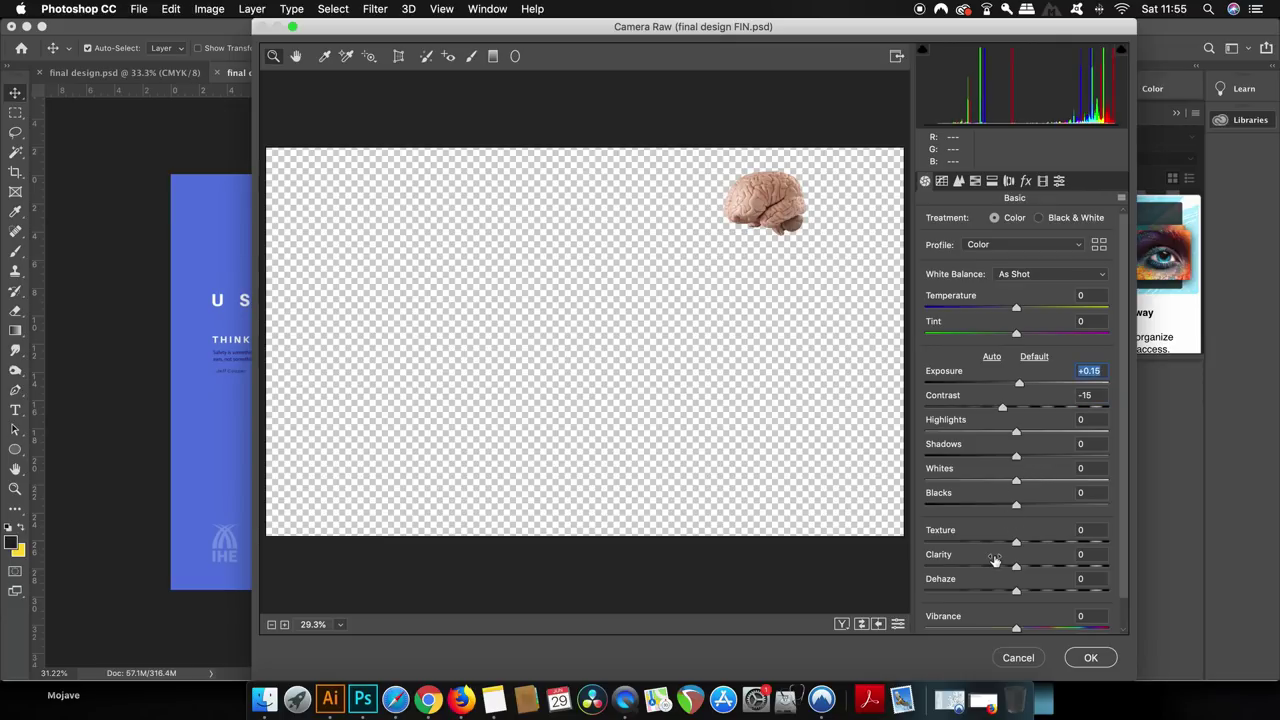
drag(1016, 569, 1005, 569)
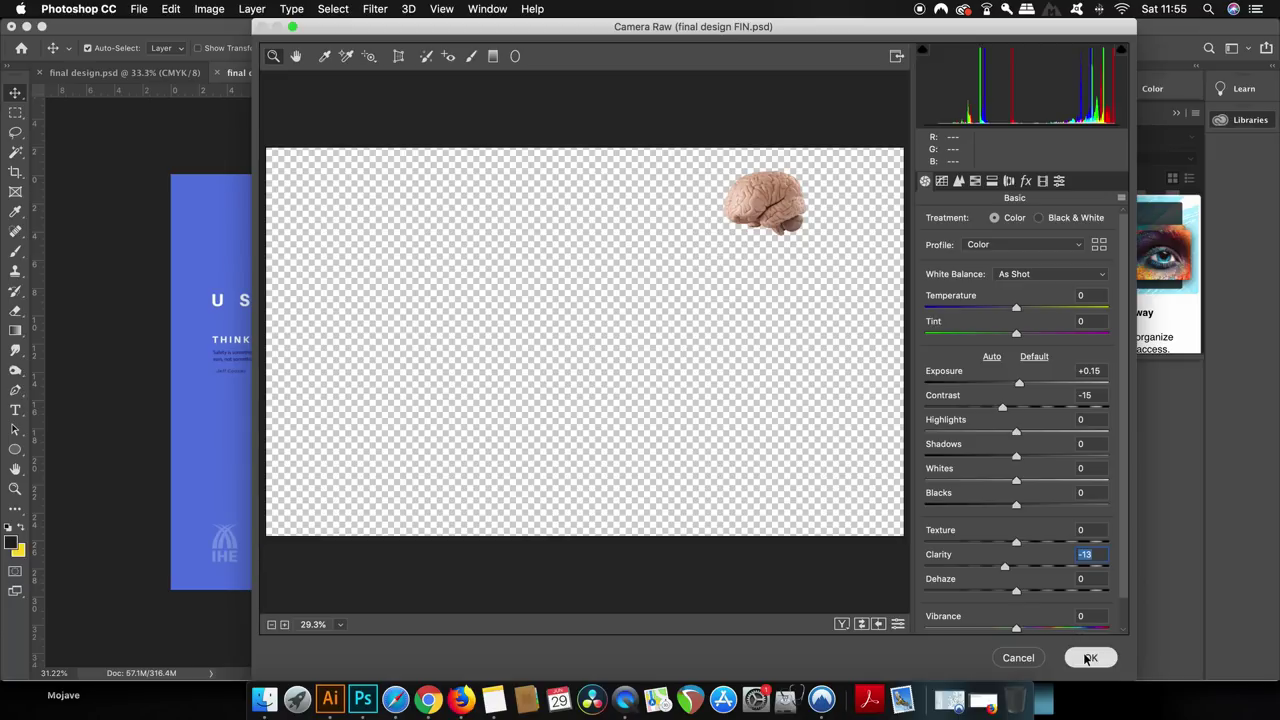
click(1089, 657)
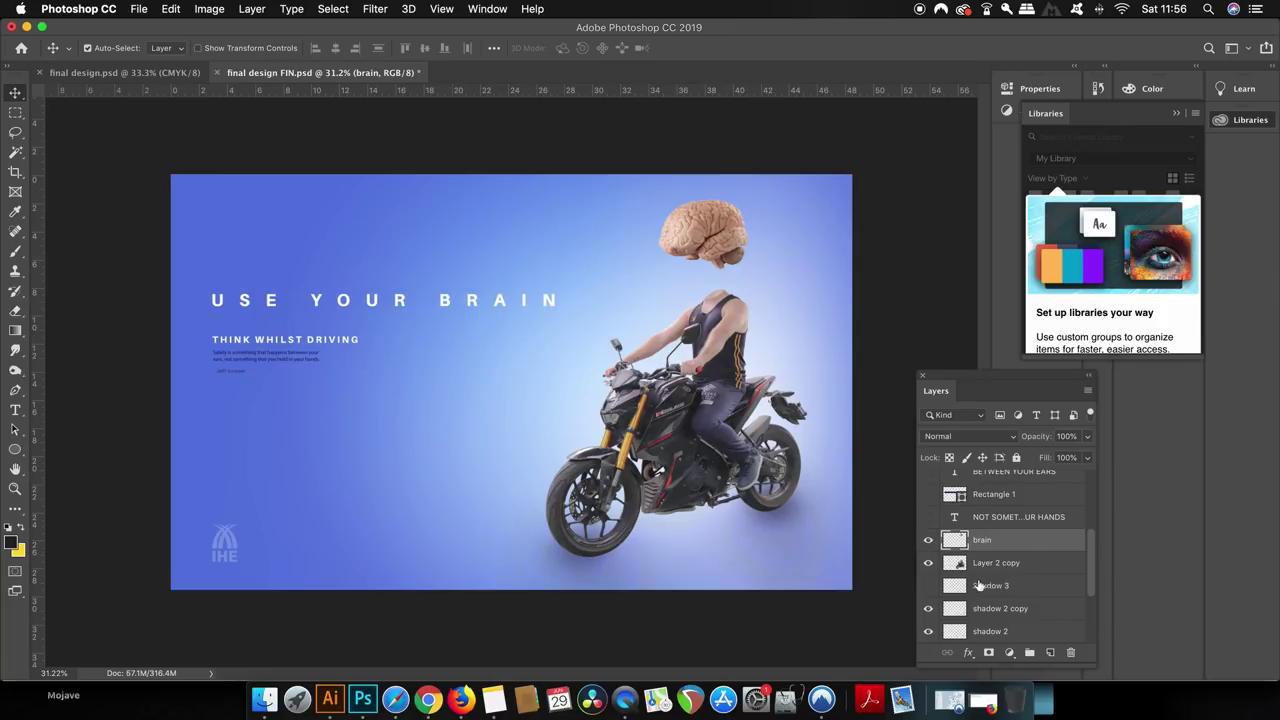
scroll(953, 586, up, 4)
scroll(953, 586, up, 1)
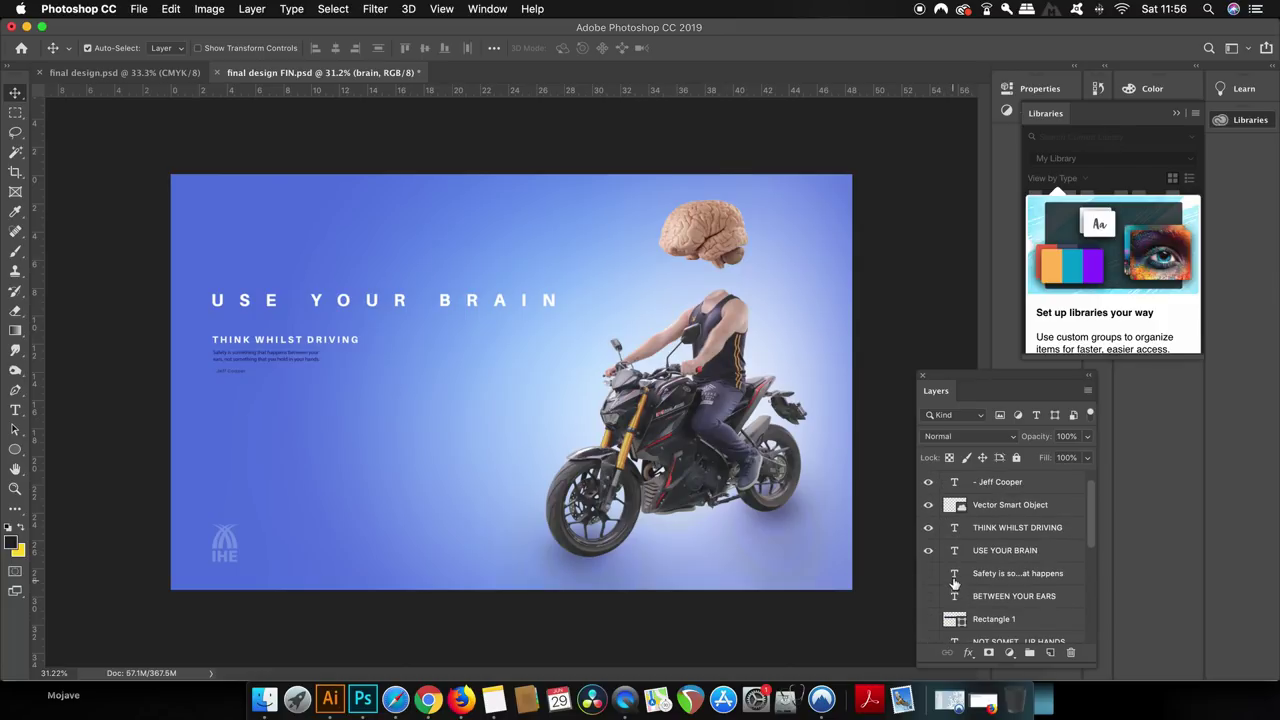